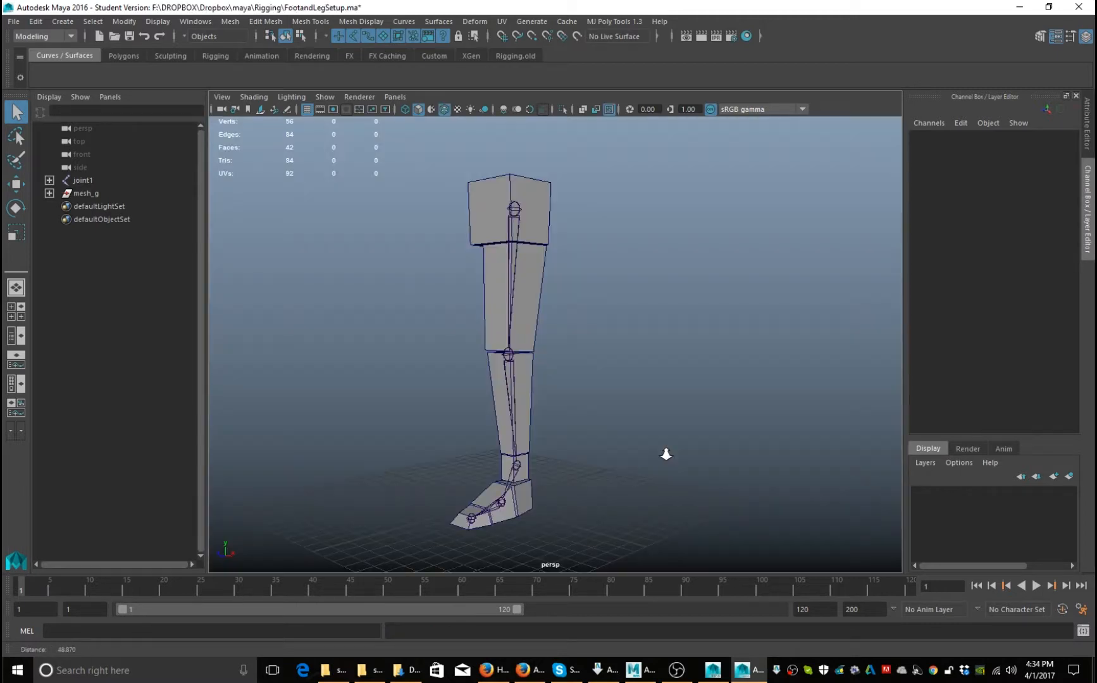
- Examine the leg mesh and its joint chain from several angles
{"action": "left_click_drag", "start_coordinate": [666, 453], "coordinate": [612, 419], "text": "alt"}
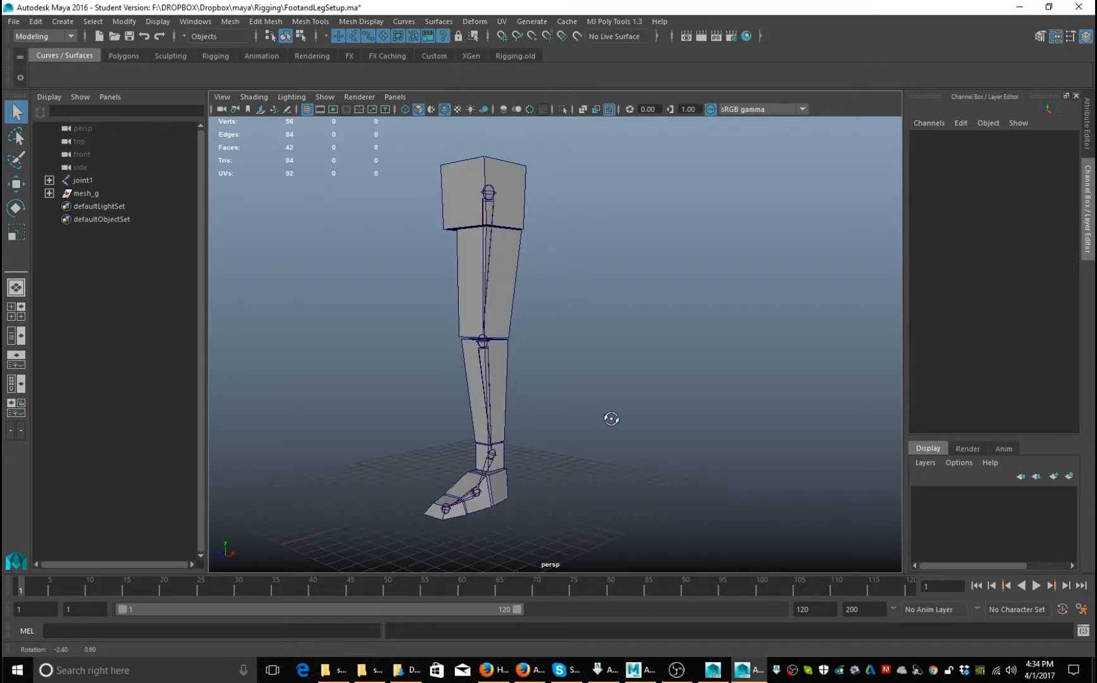
{"action": "left_click_drag", "start_coordinate": [612, 419], "coordinate": [580, 419], "text": "alt"}
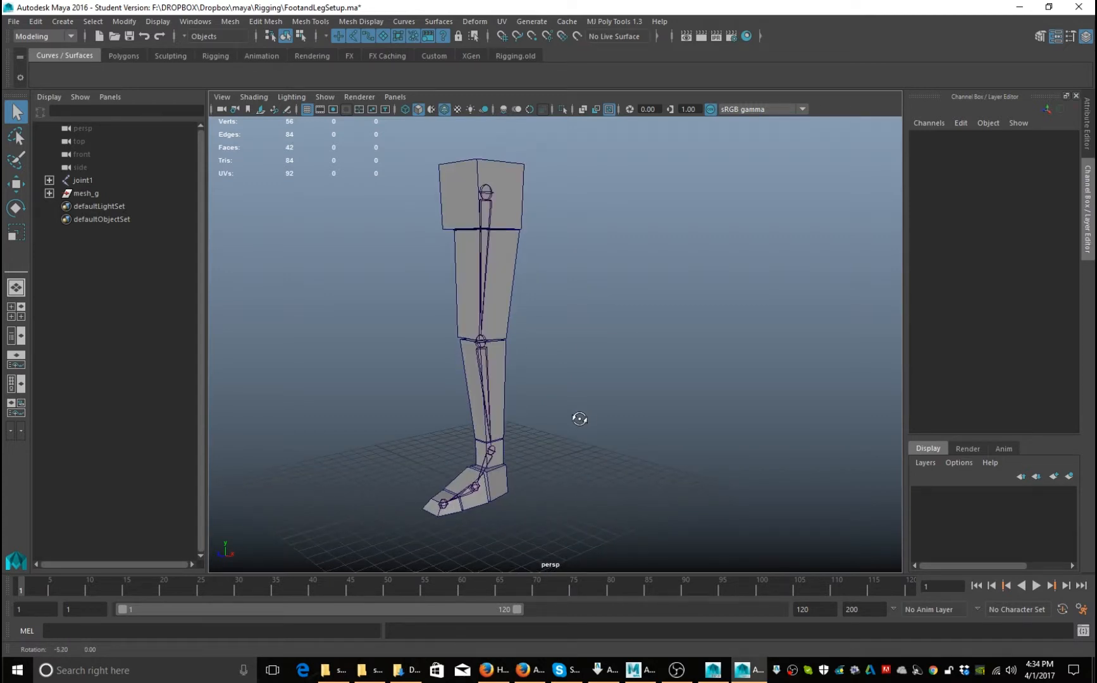
{"action": "left_click_drag", "start_coordinate": [579, 419], "coordinate": [592, 415], "text": "alt"}
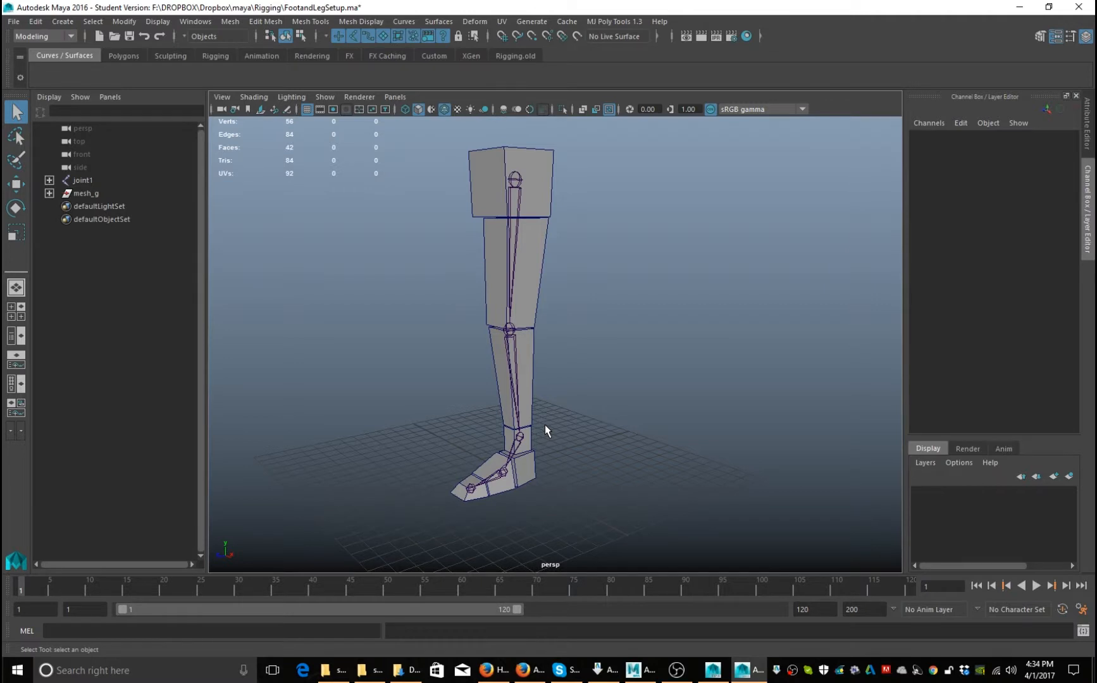
{"action": "left_click_drag", "start_coordinate": [546, 424], "coordinate": [590, 454], "text": "alt"}
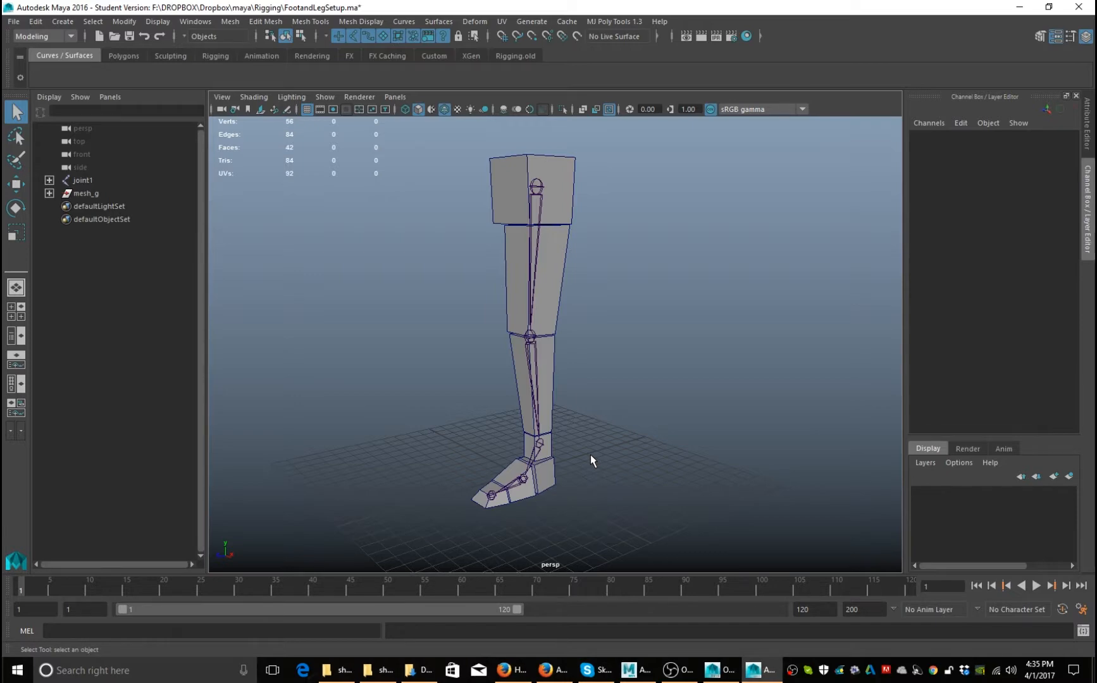
{"action": "middle_click_drag", "start_coordinate": [546, 415], "coordinate": [558, 421], "text": "alt"}
{"action": "left_click_drag", "start_coordinate": [618, 386], "coordinate": [617, 332], "text": "alt"}
{"action": "key", "text": "alt+Tab"}
{"action": "key", "text": "alt+Tab"}
- Expand the joint hierarchy in the Outliner and rename joint1 as upperleg
{"action": "left_click", "coordinate": [543, 180]}
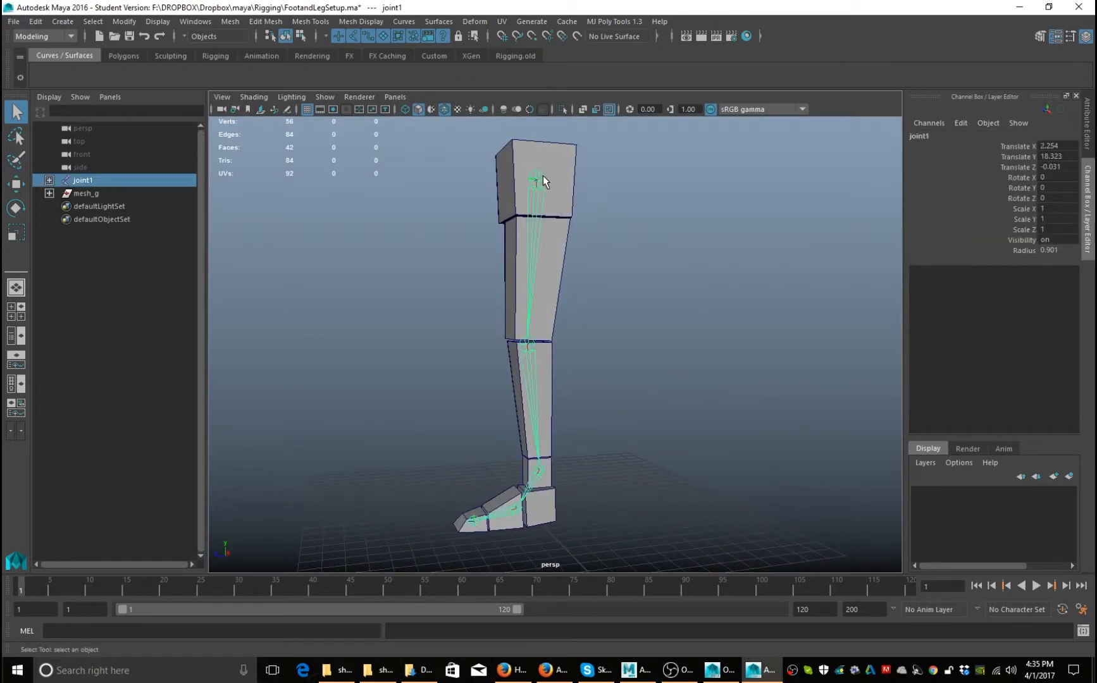
{"action": "left_click", "coordinate": [49, 180]}
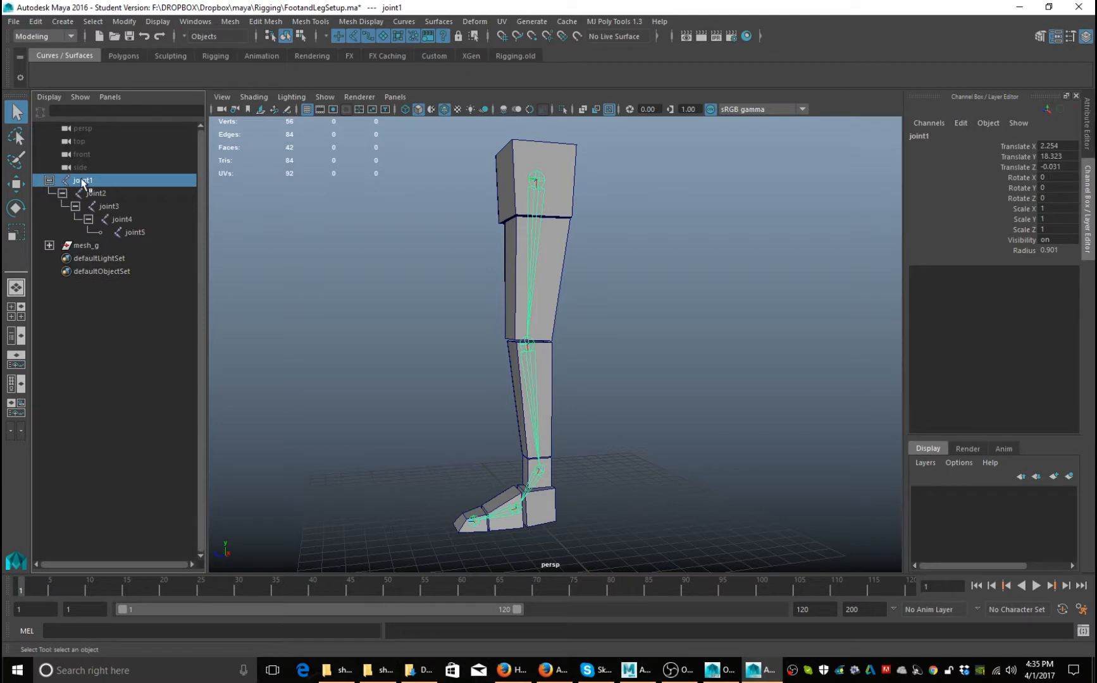
{"action": "double_click", "coordinate": [85, 181]}
{"action": "type", "text": "upperleg"}
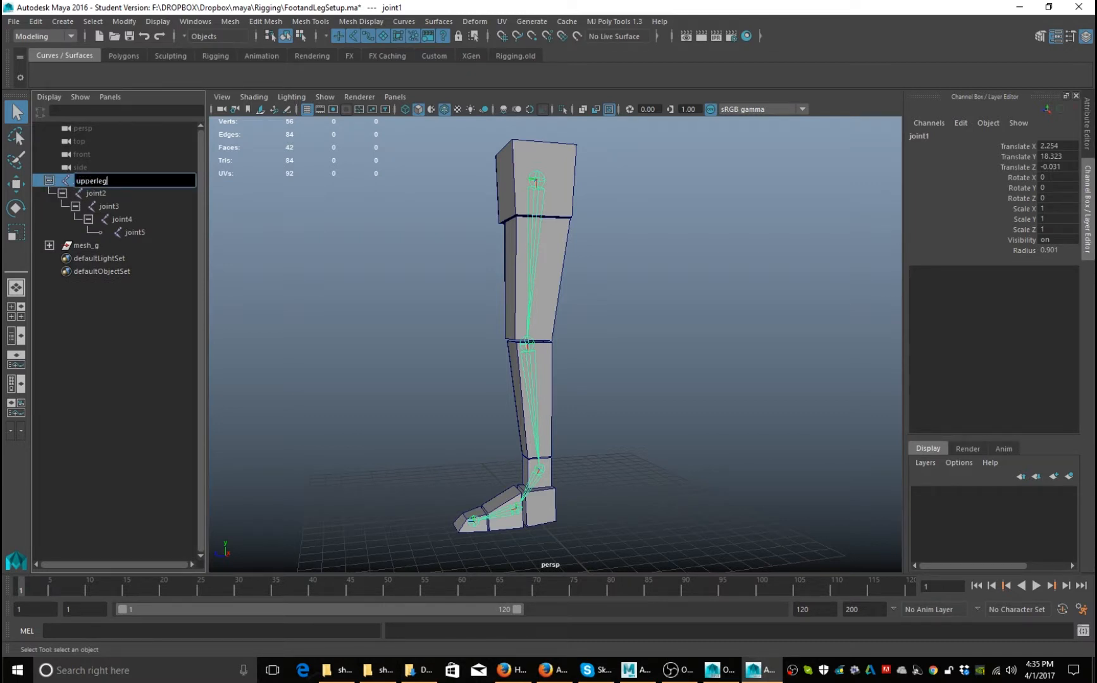
{"action": "key", "text": "Return"}
- Rename joint2 as knee
{"action": "left_click", "coordinate": [96, 193]}
{"action": "double_click", "coordinate": [96, 193]}
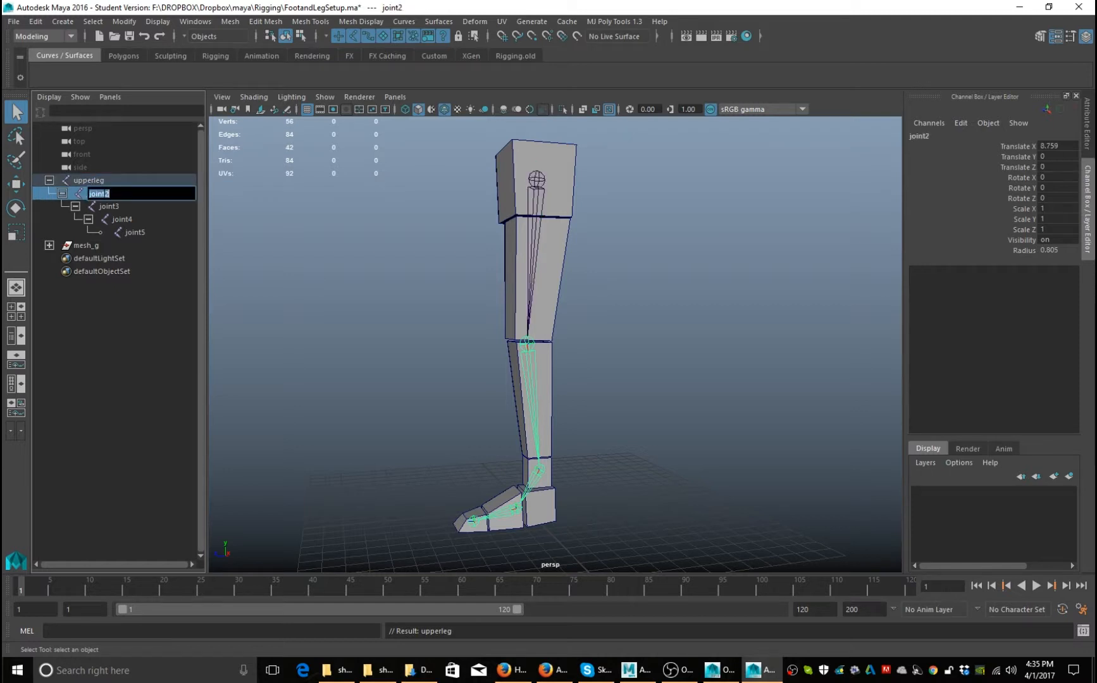
{"action": "type", "text": "lo"}
{"action": "key", "text": "BackSpace"}
{"action": "key", "text": "BackSpace"}
{"action": "type", "text": "knee"}
{"action": "key", "text": "Return"}
- Rename joint3 as ankle and its child joint4 as ball
{"action": "double_click", "coordinate": [111, 206]}
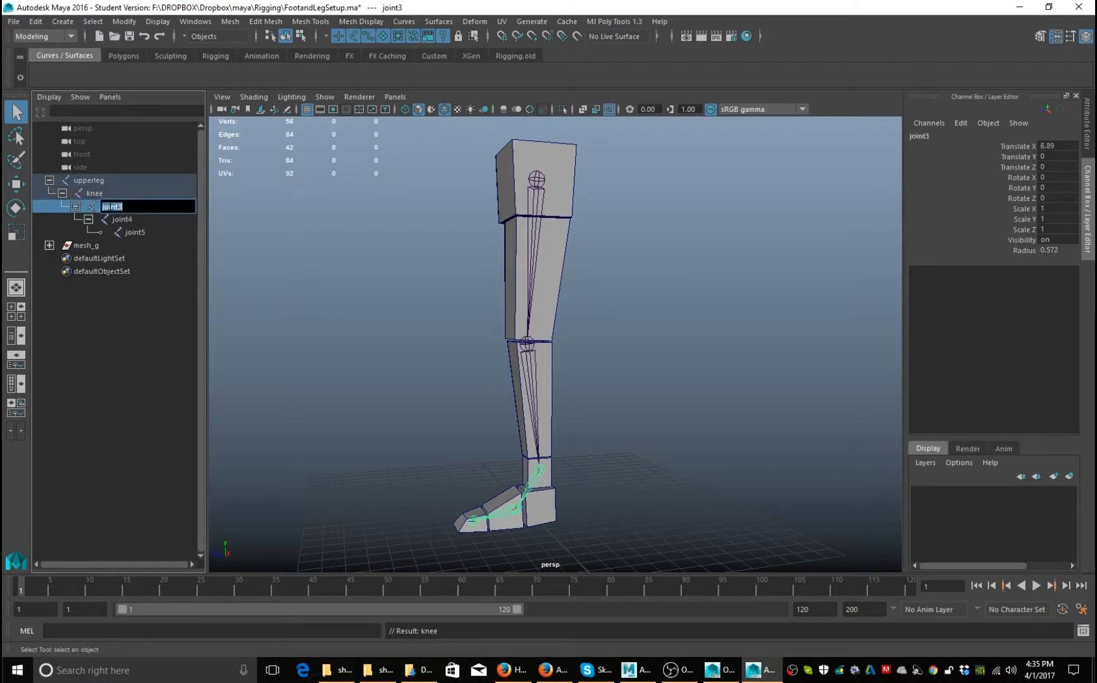
{"action": "type", "text": "ankle"}
{"action": "key", "text": "Return"}
{"action": "double_click", "coordinate": [121, 219]}
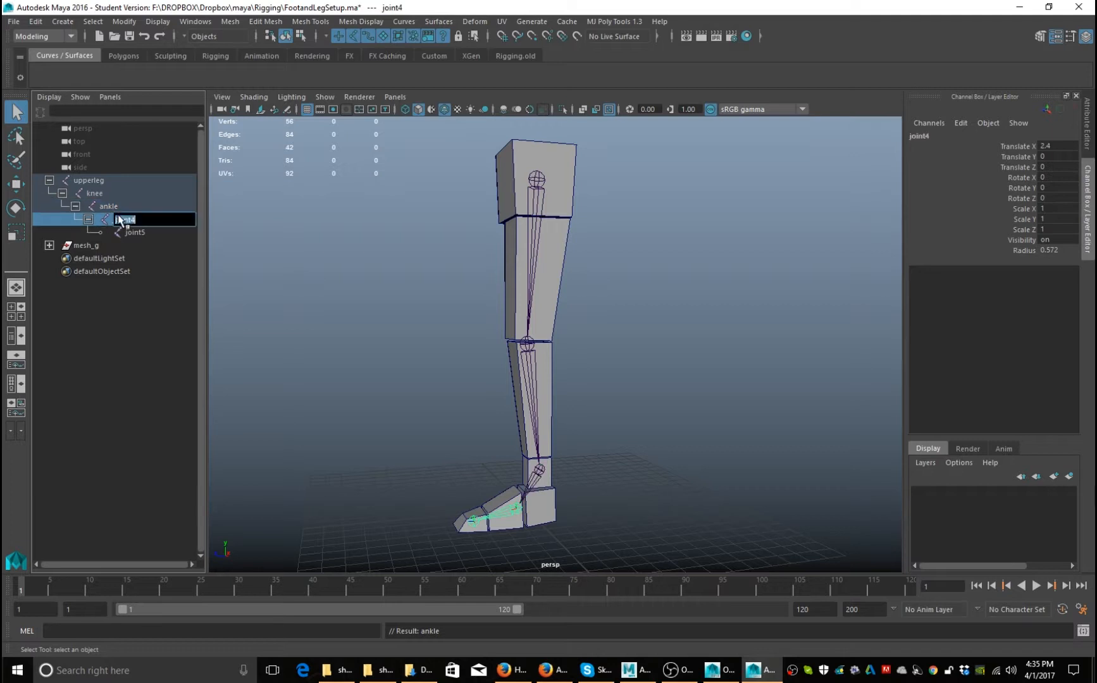
{"action": "type", "text": "ball"}
{"action": "key", "text": "Return"}
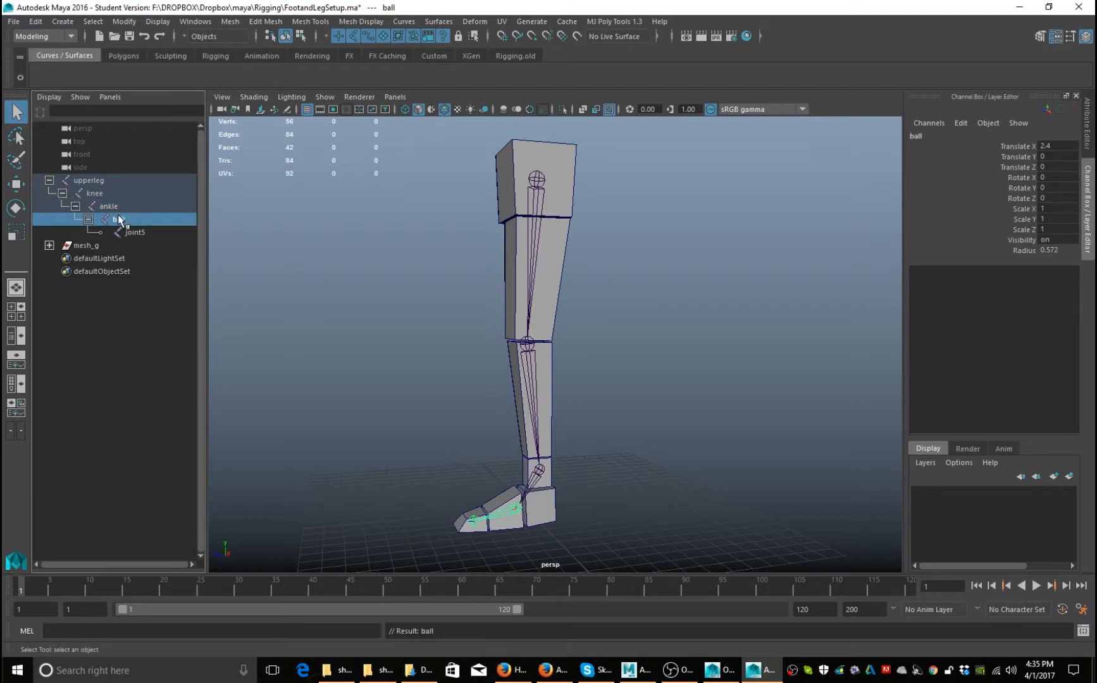
- Rename joint5, the last joint of the chain, as toe
{"action": "double_click", "coordinate": [135, 233]}
{"action": "type", "text": "toe"}
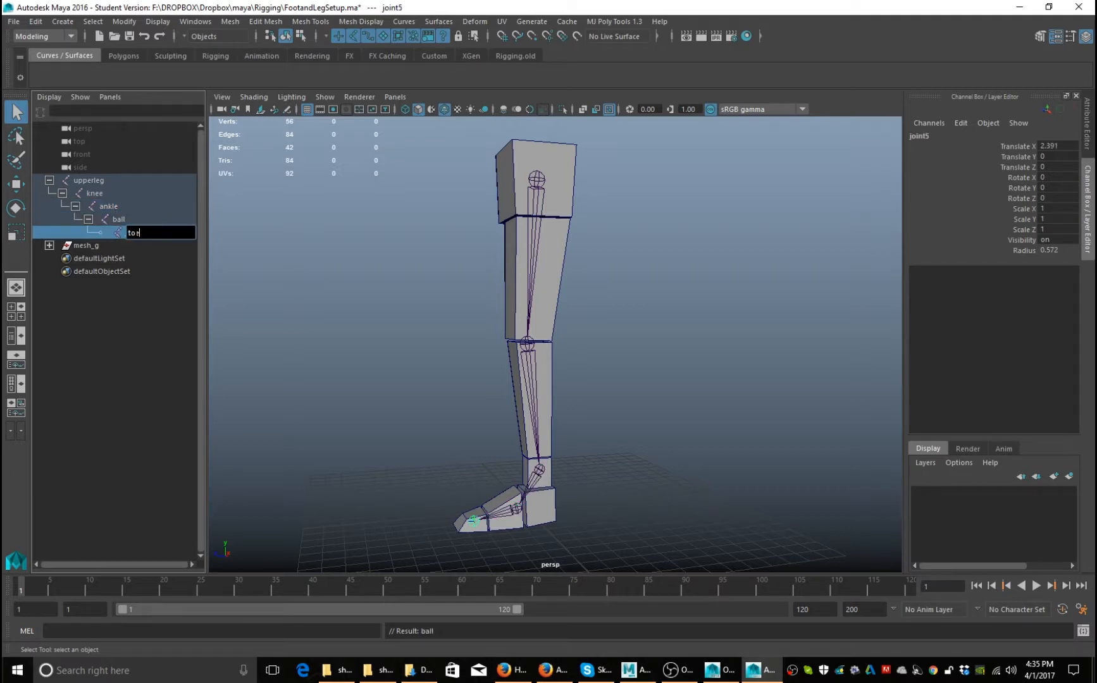
{"action": "key", "text": "Return"}
- Create an IK handle running from the upperleg joint to the ankle joint
{"action": "left_click_drag", "start_coordinate": [365, 348], "coordinate": [375, 363], "text": "alt"}
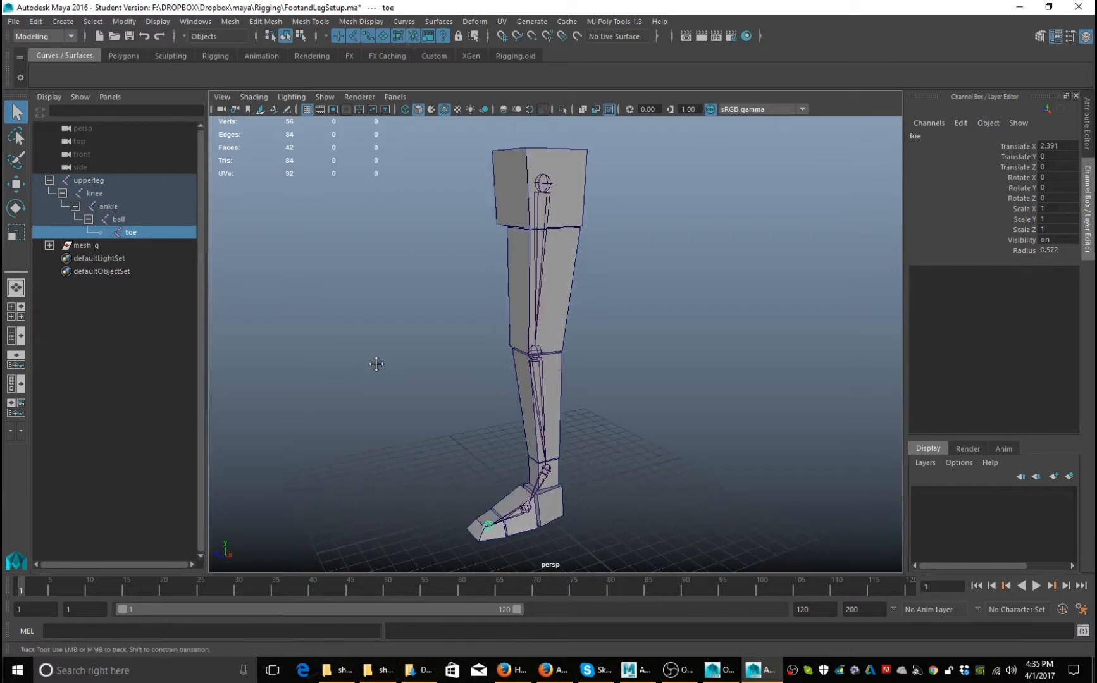
{"action": "middle_click_drag", "start_coordinate": [375, 362], "coordinate": [353, 369], "text": "alt"}
{"action": "left_click_drag", "start_coordinate": [442, 254], "coordinate": [449, 248], "text": "alt"}
{"action": "middle_click_drag", "start_coordinate": [712, 315], "coordinate": [699, 310], "text": "alt"}
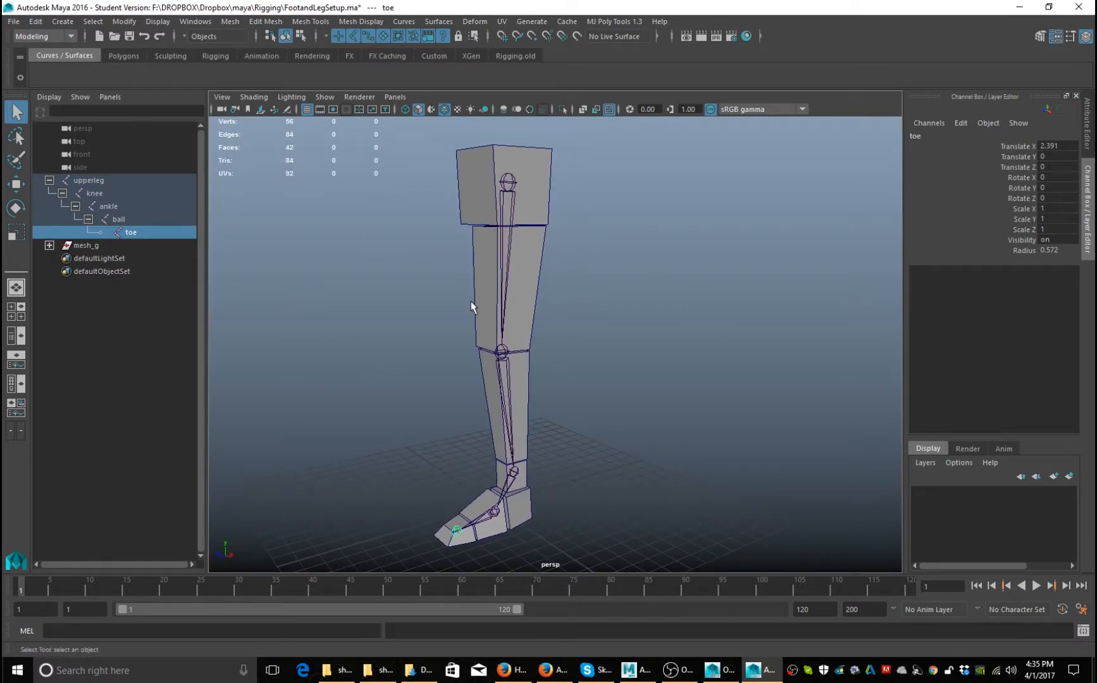
{"action": "left_click", "coordinate": [215, 56]}
{"action": "left_click", "coordinate": [88, 77]}
{"action": "left_click", "coordinate": [508, 183]}
{"action": "left_click_drag", "start_coordinate": [567, 304], "coordinate": [565, 296], "text": "alt"}
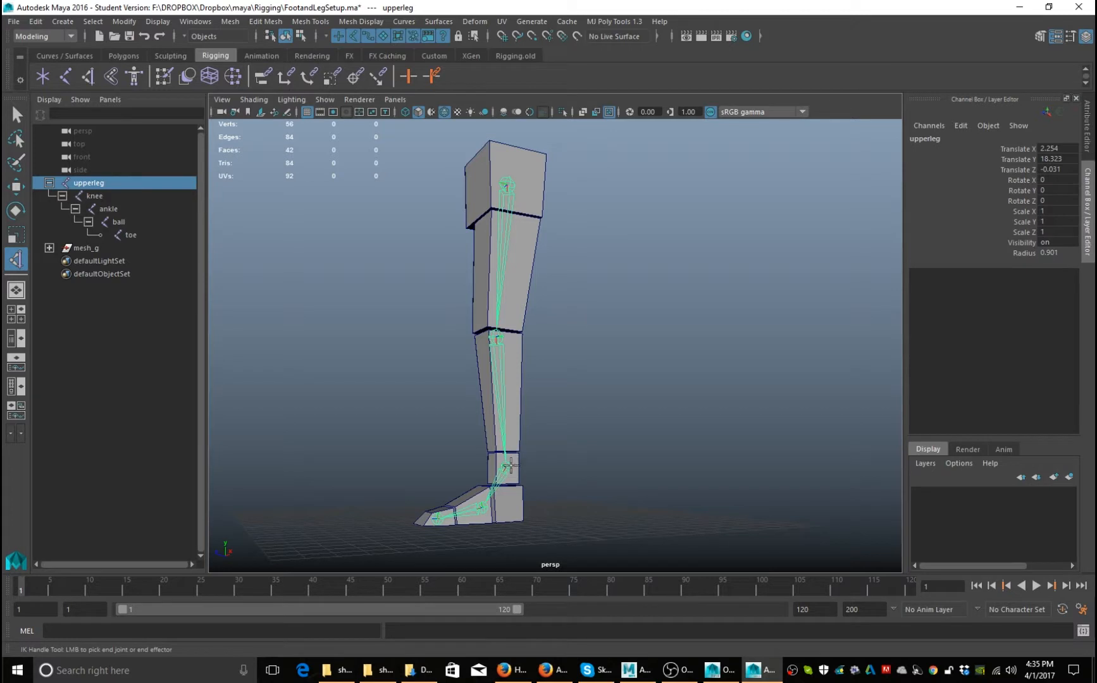
{"action": "left_click", "coordinate": [509, 466]}
{"action": "key", "text": "q"}
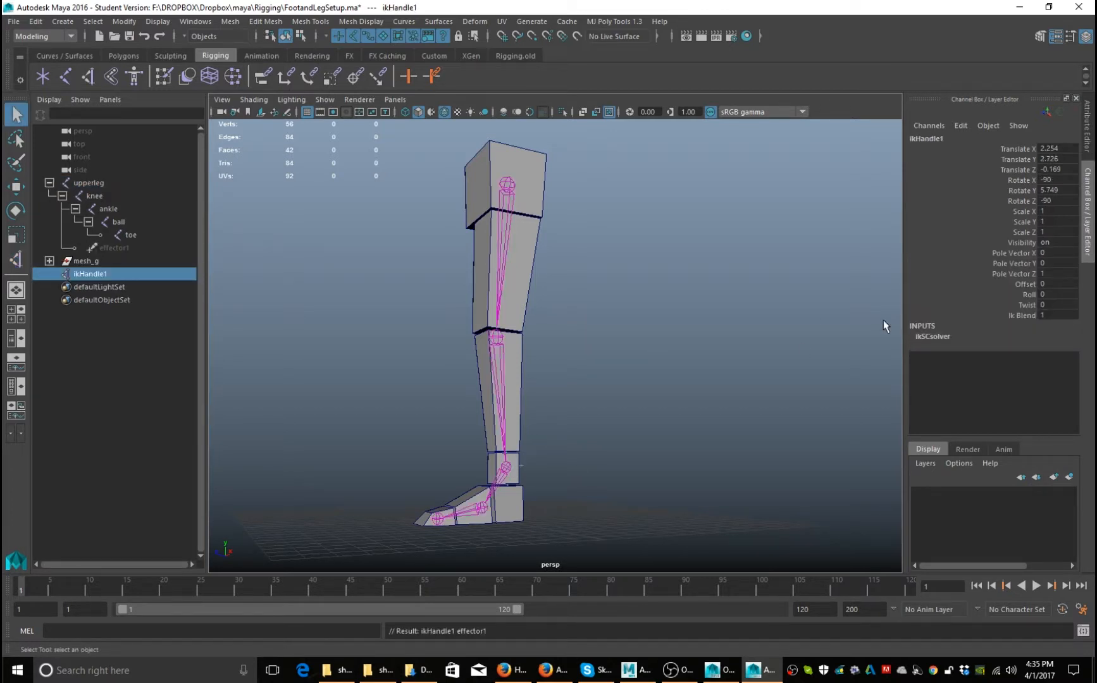
- Change the IK solver of the leg's IK handle to Rotate-Plane Solver
{"action": "left_click", "coordinate": [934, 337]}
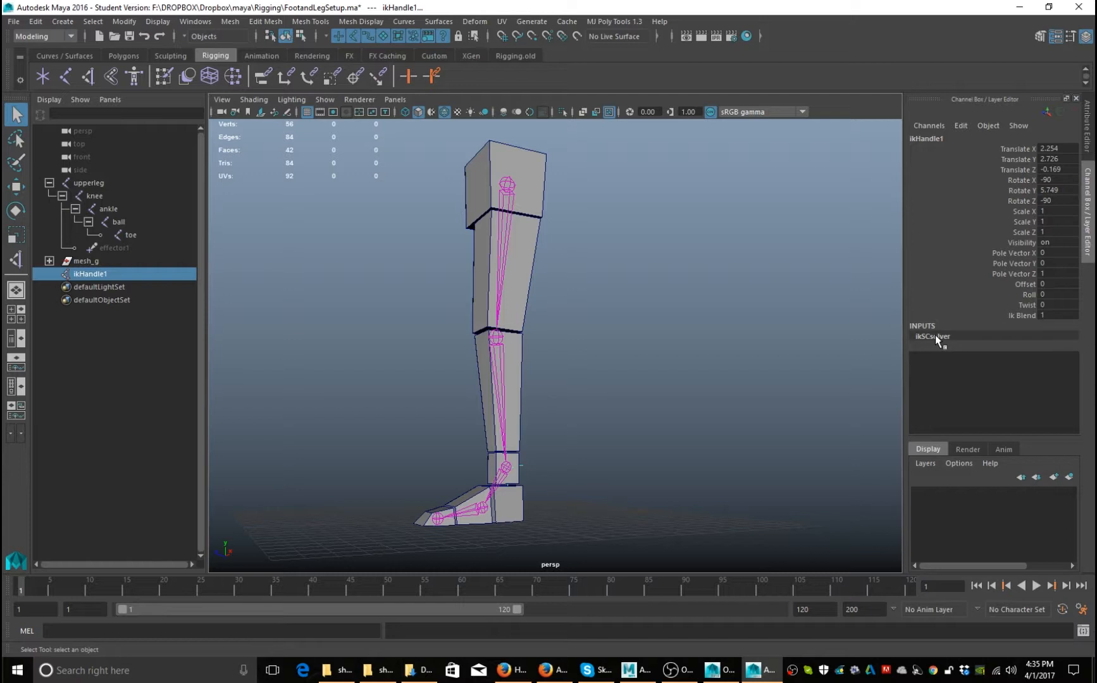
{"action": "left_click", "coordinate": [1088, 130]}
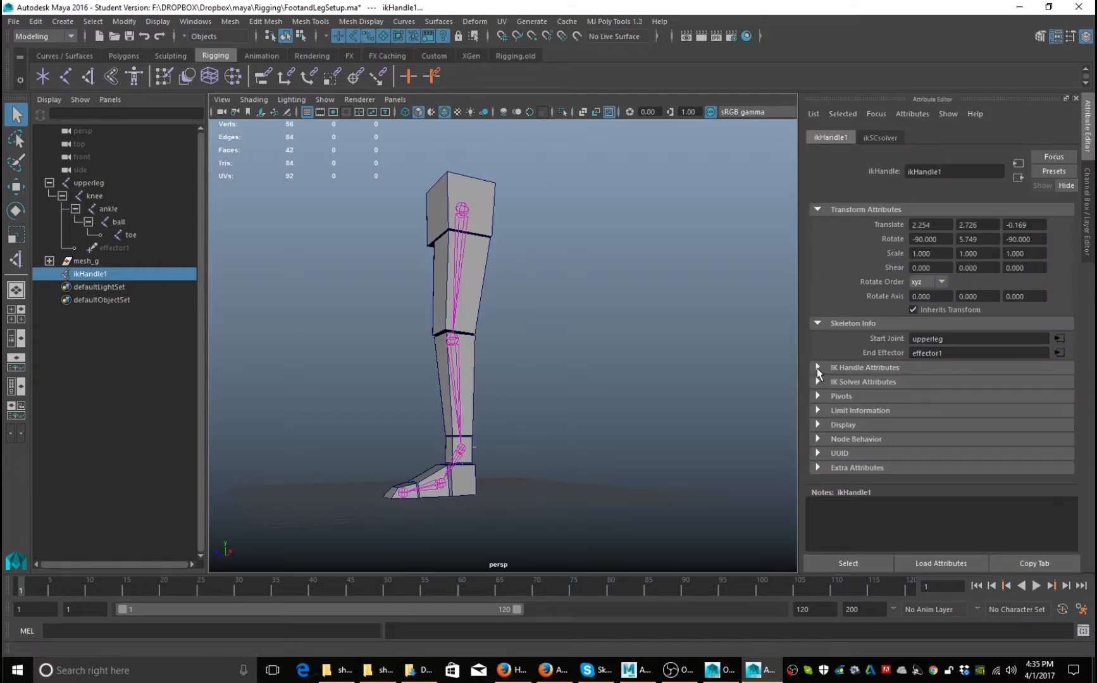
{"action": "left_click", "coordinate": [818, 382]}
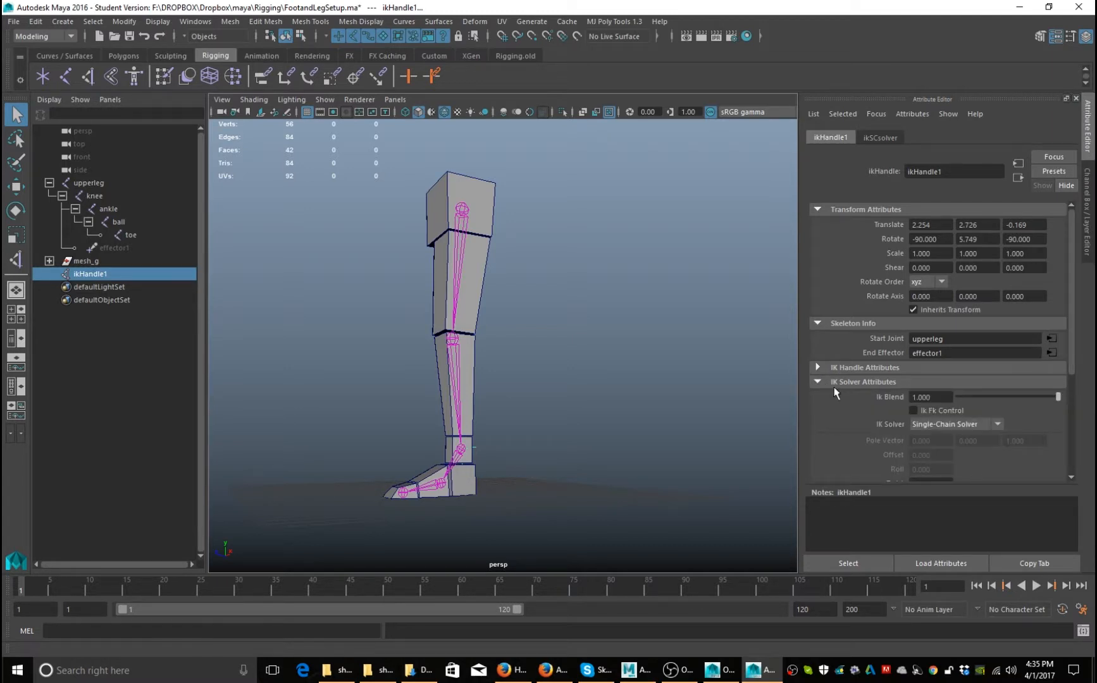
{"action": "left_click", "coordinate": [940, 424]}
{"action": "left_click", "coordinate": [937, 450]}
- Try raising the leg's IK handle to test how the knee bends, and undo the move
{"action": "left_click_drag", "start_coordinate": [667, 360], "coordinate": [681, 367], "text": "alt"}
{"action": "middle_click_drag", "start_coordinate": [684, 331], "coordinate": [677, 385], "text": "alt"}
{"action": "left_click", "coordinate": [700, 381]}
{"action": "key", "text": "w"}
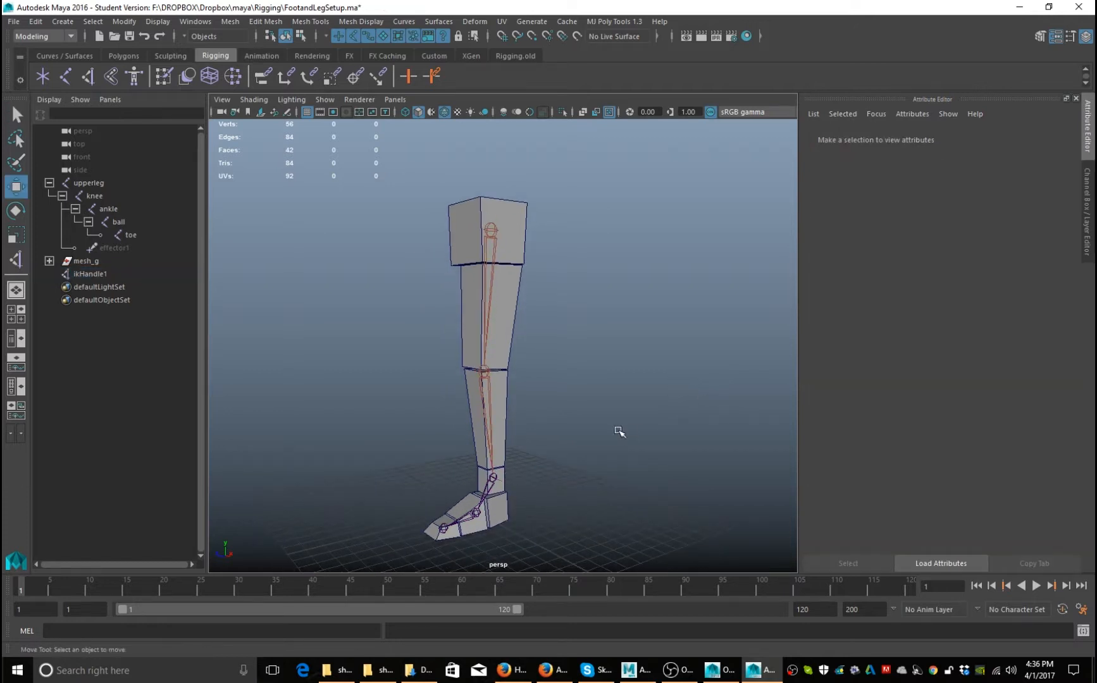
{"action": "left_click", "coordinate": [503, 484]}
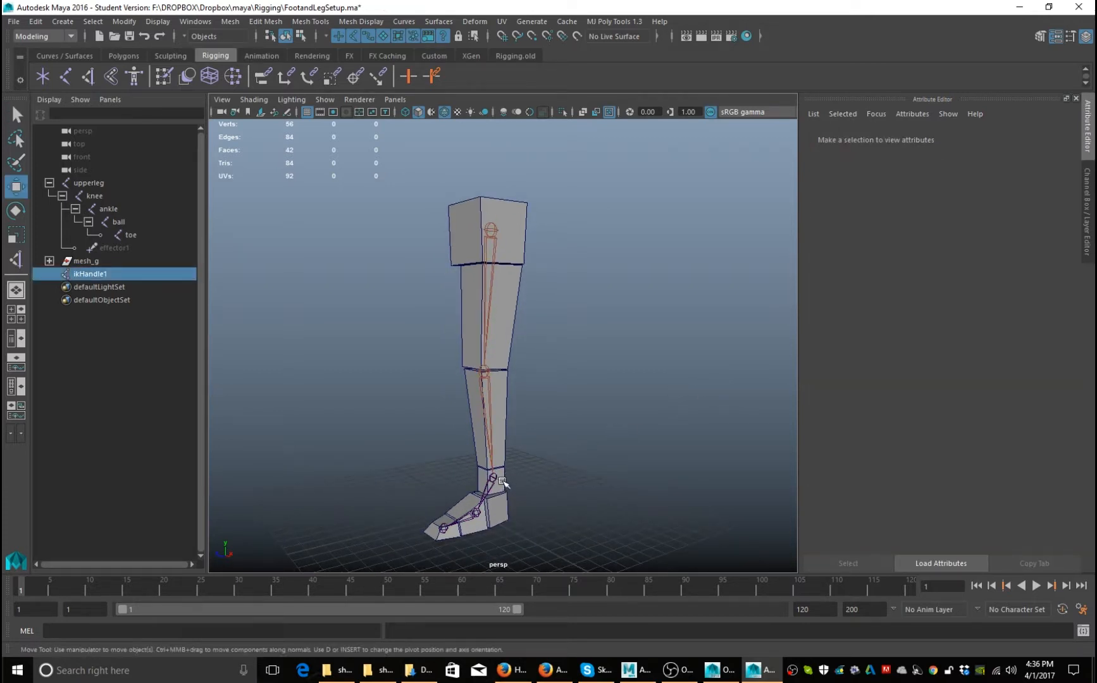
{"action": "left_click", "coordinate": [503, 482]}
{"action": "left_click_drag", "start_coordinate": [494, 396], "coordinate": [528, 279]}
{"action": "key", "text": "ctrl+z"}
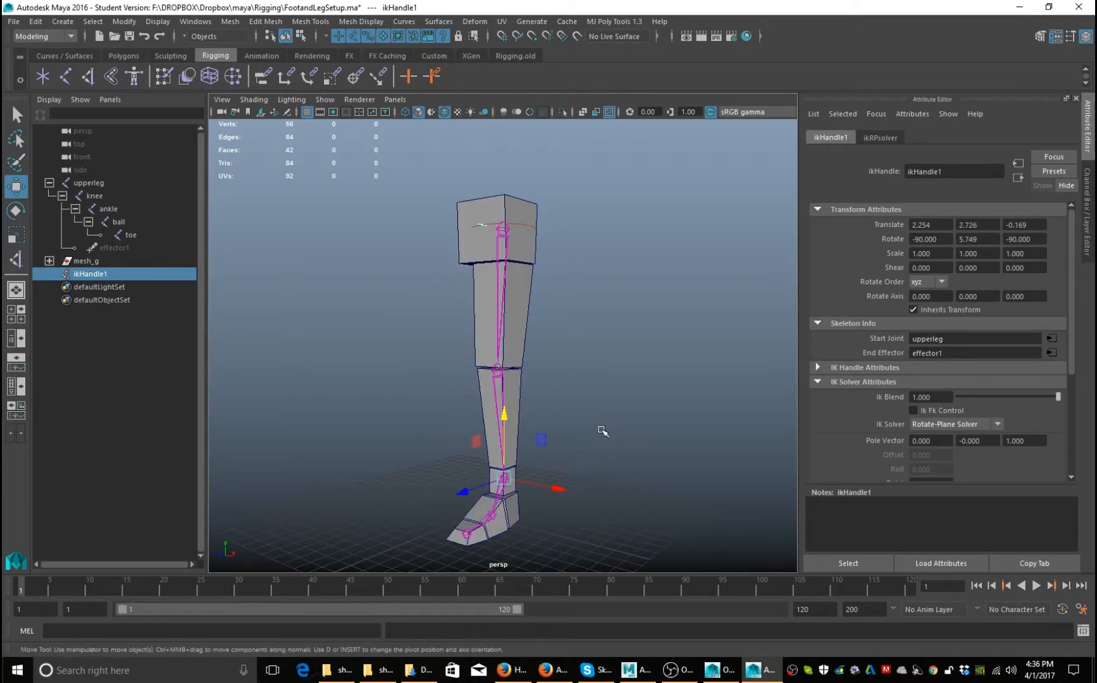
- Turn on X-Ray shading in the perspective view and frame the leg and foot
{"action": "scroll", "coordinate": [603, 431], "scroll_direction": "up", "scroll_amount": 4}
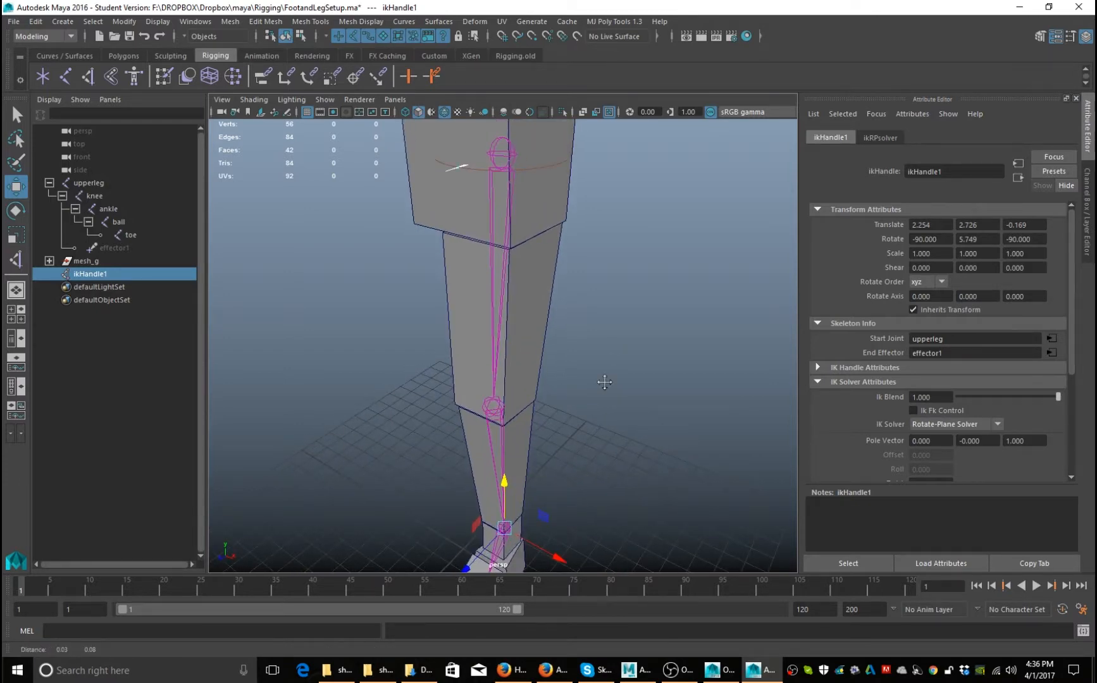
{"action": "key", "text": "f"}
{"action": "left_click", "coordinate": [254, 100]}
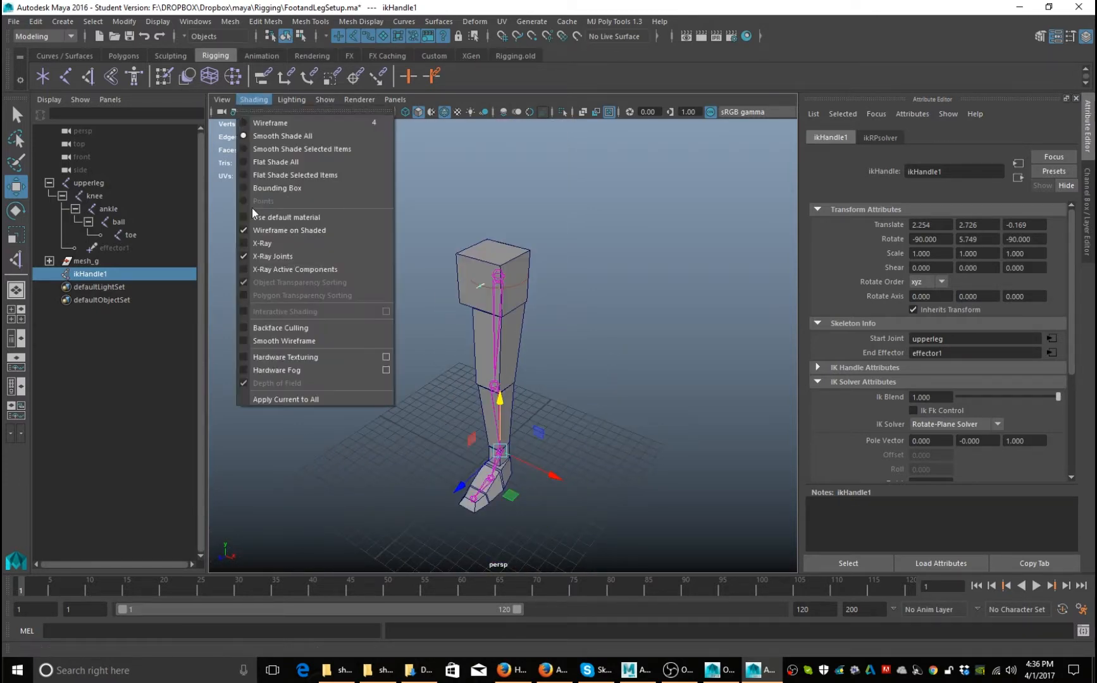
{"action": "left_click", "coordinate": [264, 244]}
{"action": "mouse_move", "coordinate": [436, 306]}
{"action": "left_mouse_down", "text": "alt"}
{"action": "mouse_move", "coordinate": [534, 343]}
{"action": "mouse_move", "coordinate": [543, 363]}
{"action": "mouse_move", "coordinate": [505, 339]}
{"action": "left_mouse_up", "text": "alt"}
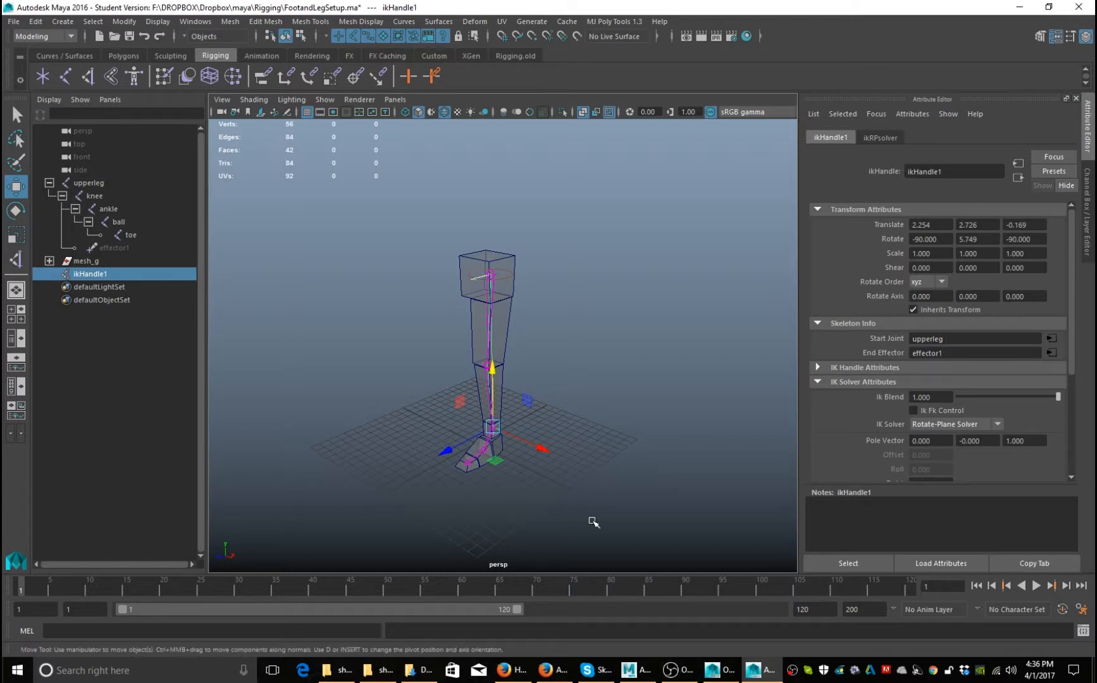
{"action": "right_click_drag", "start_coordinate": [597, 492], "coordinate": [701, 529], "text": "alt"}
{"action": "middle_click_drag", "start_coordinate": [701, 529], "coordinate": [709, 464], "text": "alt"}
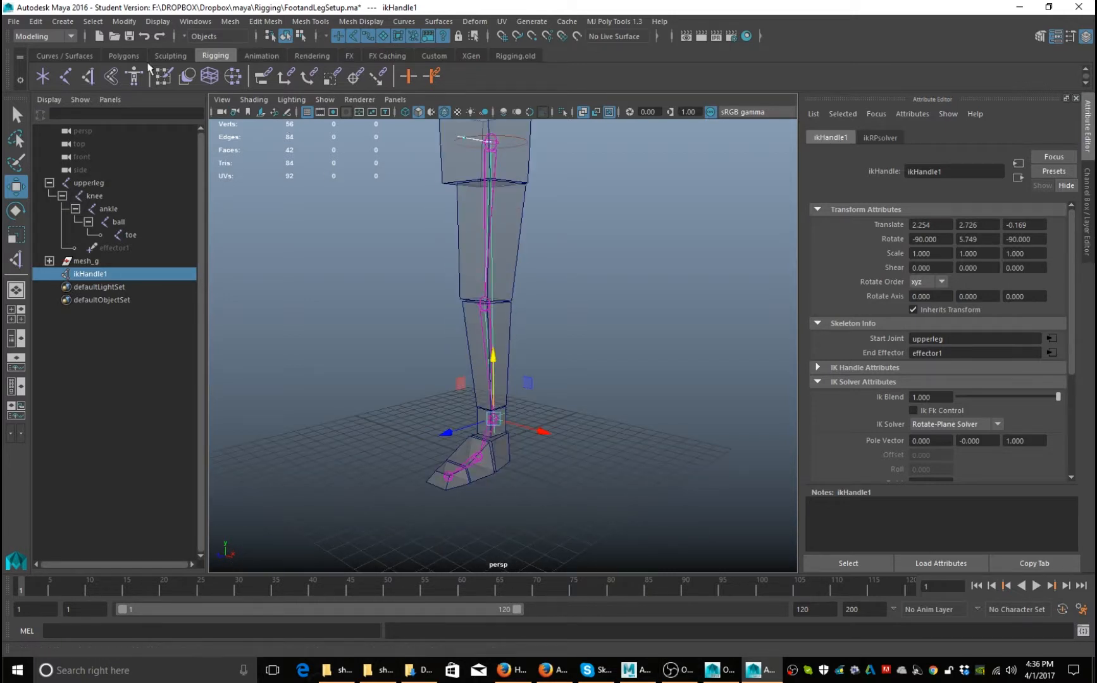
- Display the IK Handle Tool's settings in a widened panel and keep Single-Chain Solver as the current solver
{"action": "left_click", "coordinate": [88, 78]}
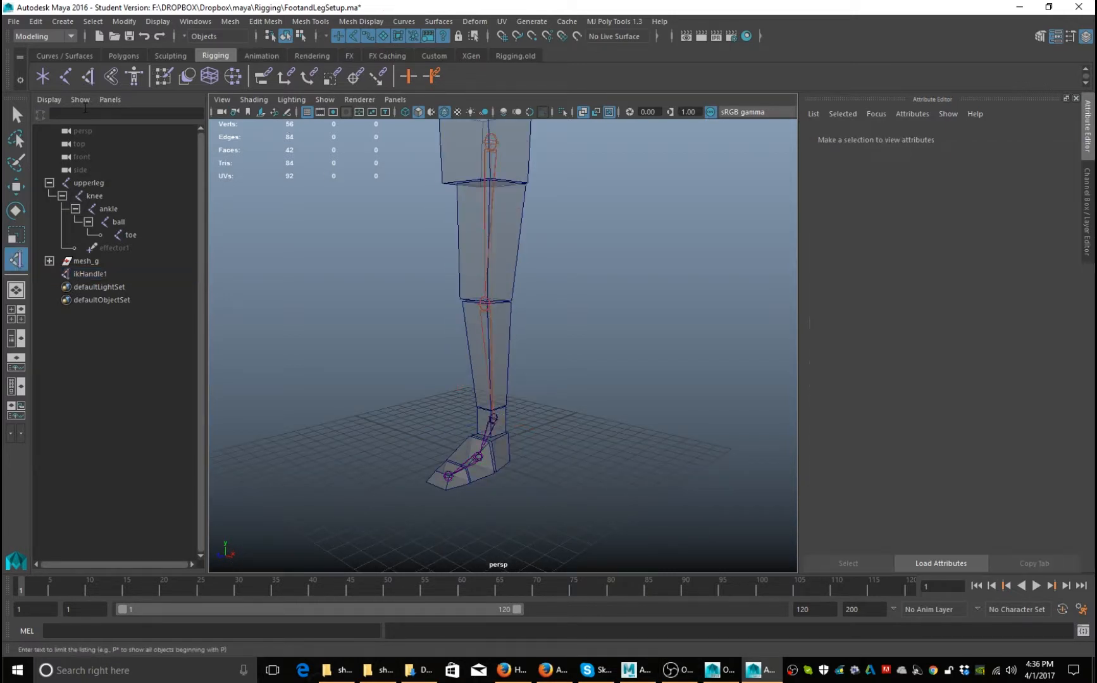
{"action": "double_click", "coordinate": [12, 262]}
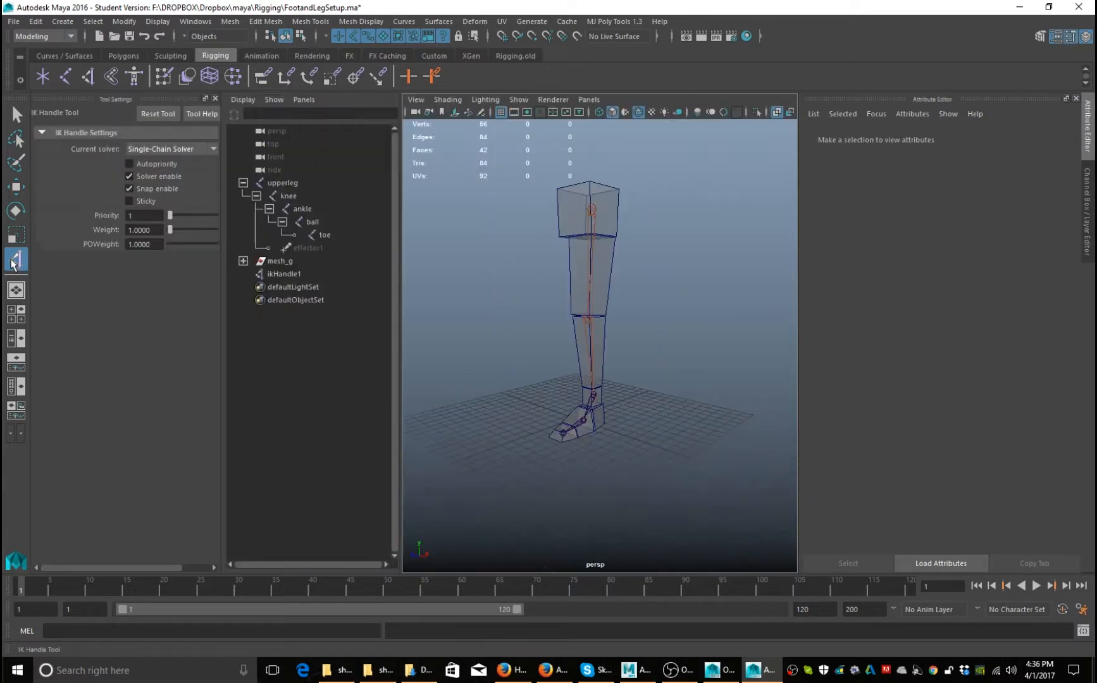
{"action": "left_click_drag", "start_coordinate": [213, 186], "coordinate": [337, 177]}
{"action": "mouse_move", "coordinate": [579, 316]}
{"action": "right_mouse_down", "text": "alt"}
{"action": "mouse_move", "coordinate": [718, 340]}
{"action": "mouse_move", "coordinate": [588, 310]}
{"action": "right_mouse_up", "text": "alt"}
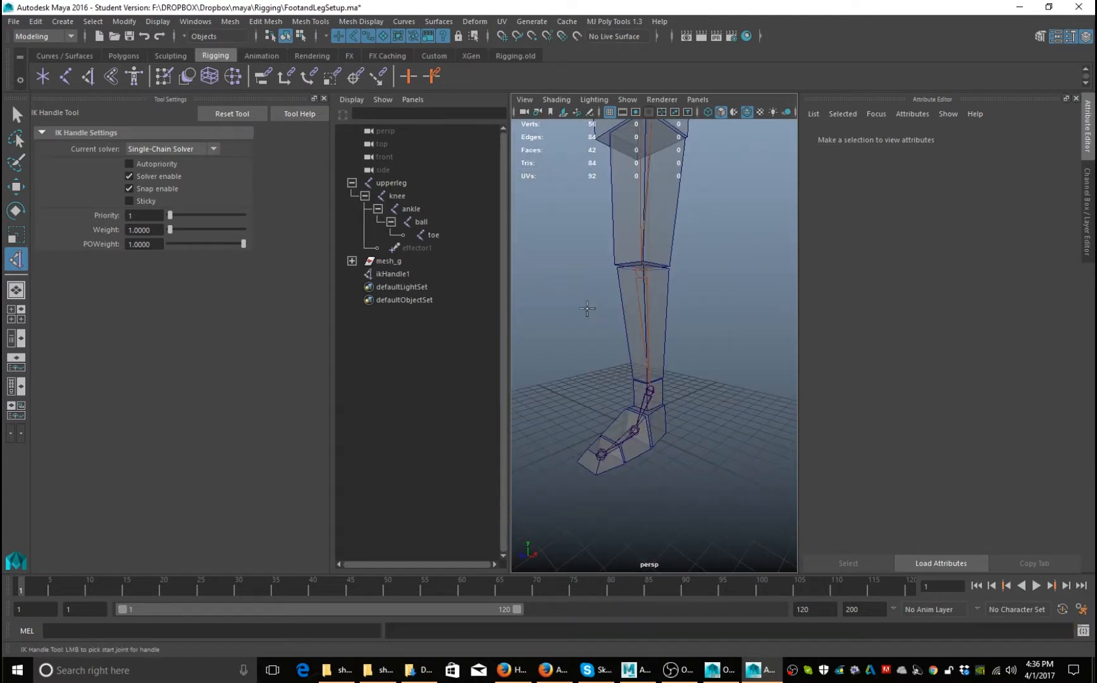
{"action": "left_click", "coordinate": [181, 147]}
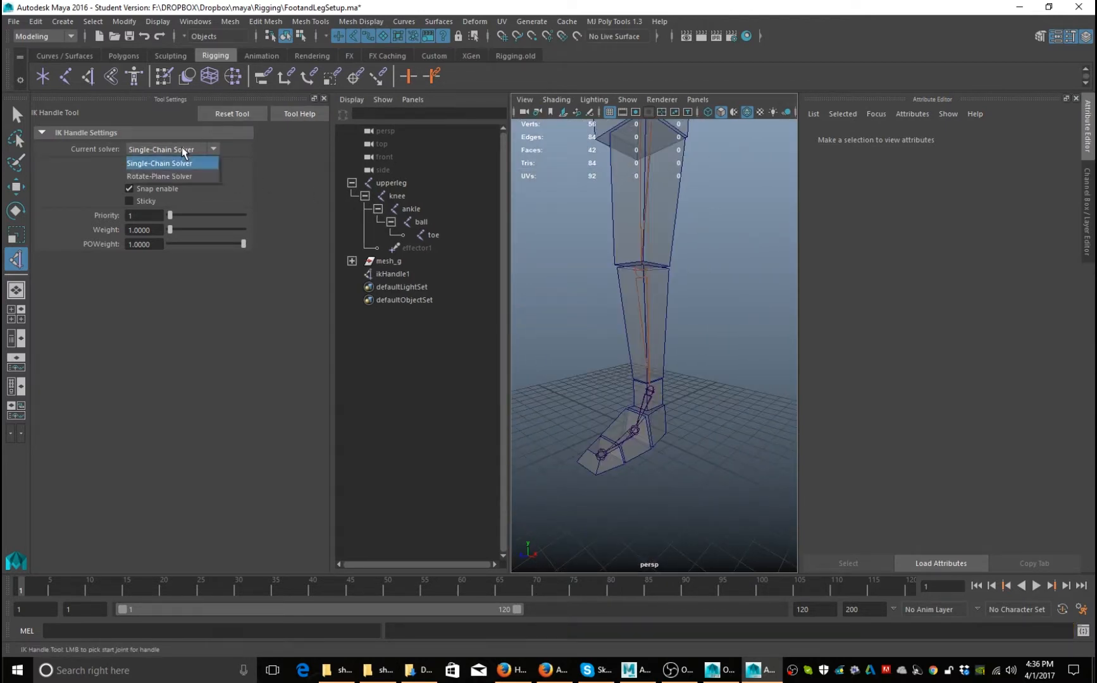
{"action": "left_click", "coordinate": [182, 146]}
- Create a single-chain IK handle running from the ankle joint to the ball joint
{"action": "right_click_drag", "start_coordinate": [584, 374], "coordinate": [652, 335], "text": "alt"}
{"action": "left_click", "coordinate": [656, 324]}
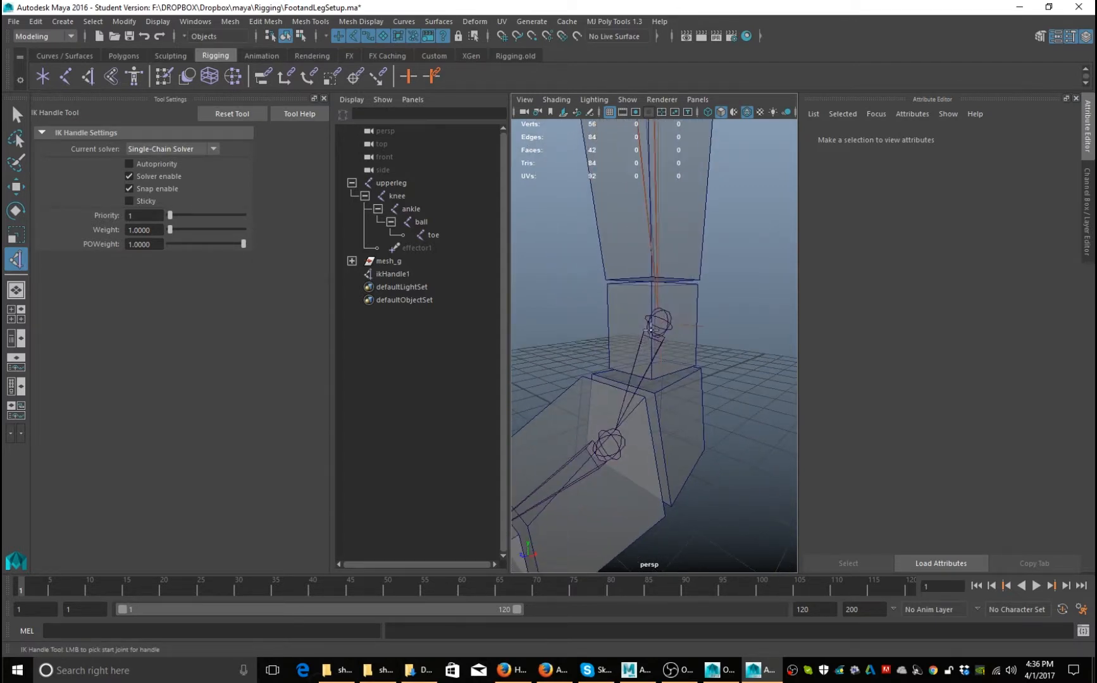
{"action": "middle_click_drag", "start_coordinate": [644, 450], "coordinate": [665, 409], "text": "alt"}
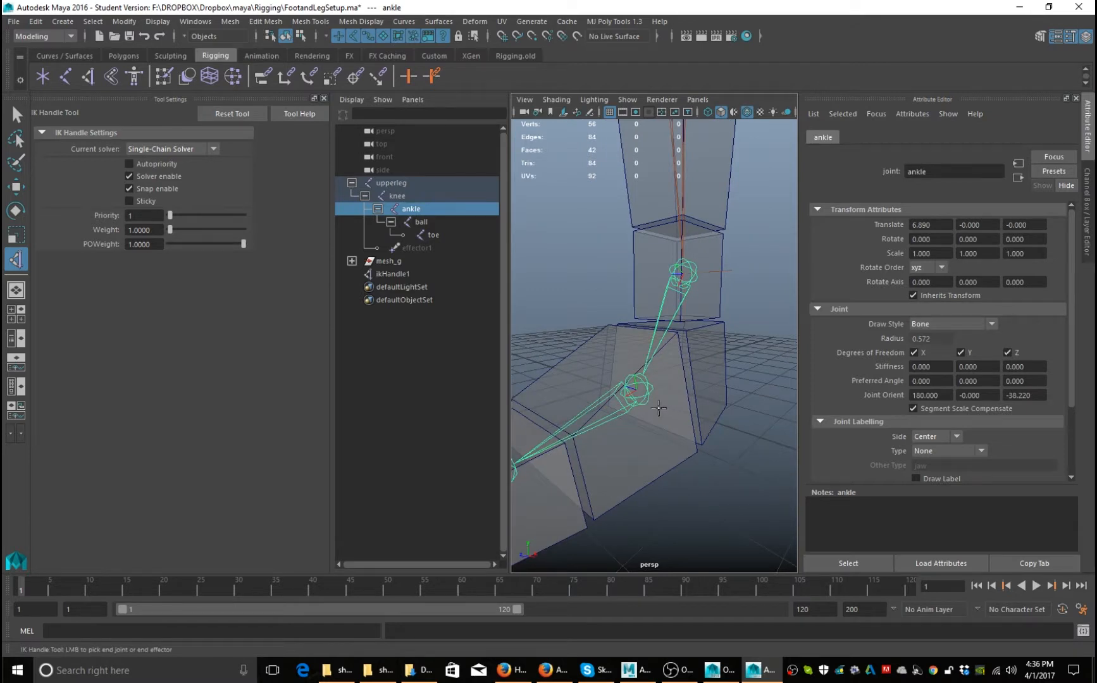
{"action": "scroll", "coordinate": [659, 408], "scroll_direction": "down", "scroll_amount": 4}
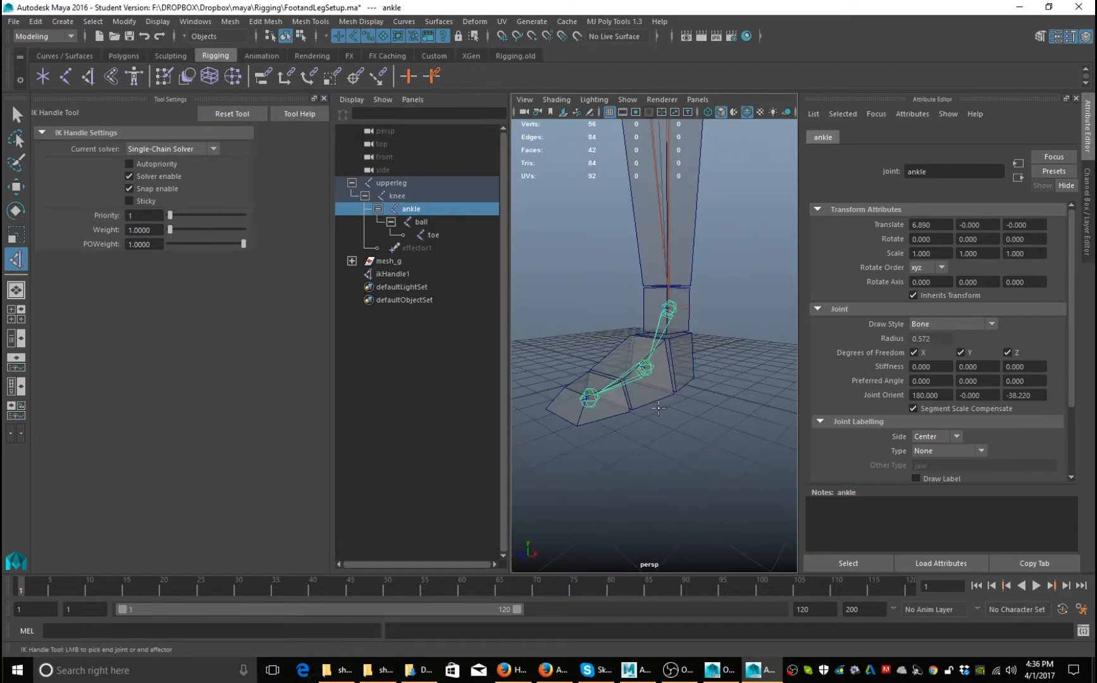
{"action": "left_click", "coordinate": [646, 378]}
{"action": "key", "text": "w"}
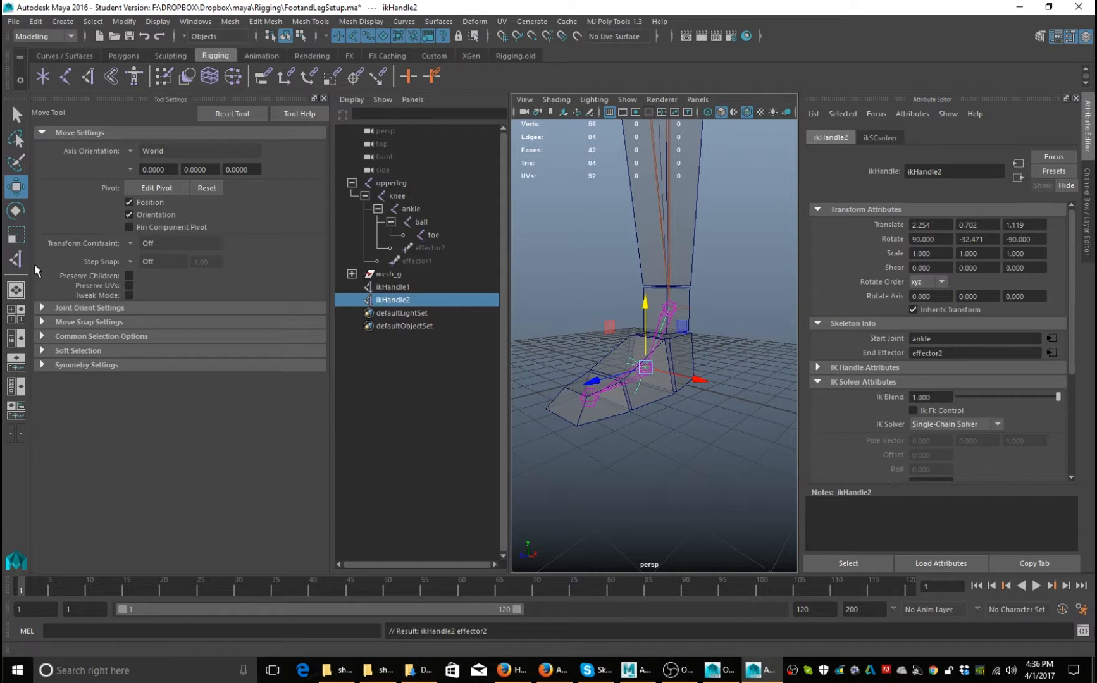
- Create a single-chain IK handle running from the ball joint to the toe joint
{"action": "left_click", "coordinate": [17, 261]}
{"action": "scroll", "coordinate": [646, 449], "scroll_direction": "up", "scroll_amount": 5}
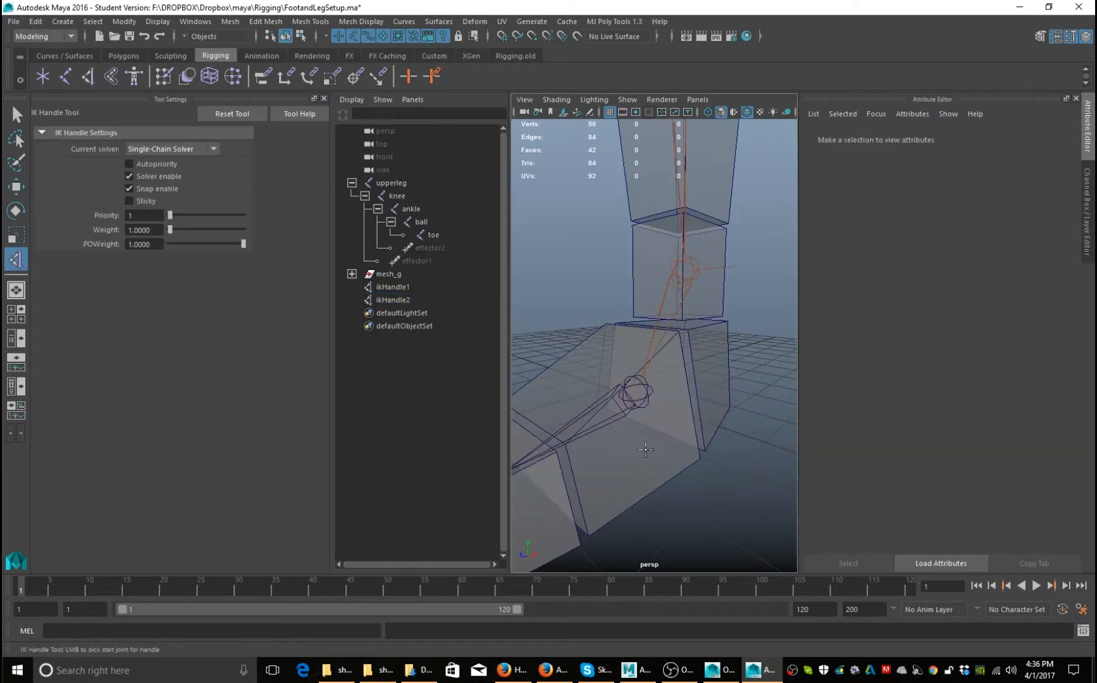
{"action": "scroll", "coordinate": [646, 450], "scroll_direction": "down", "scroll_amount": 2}
{"action": "left_click", "coordinate": [643, 381]}
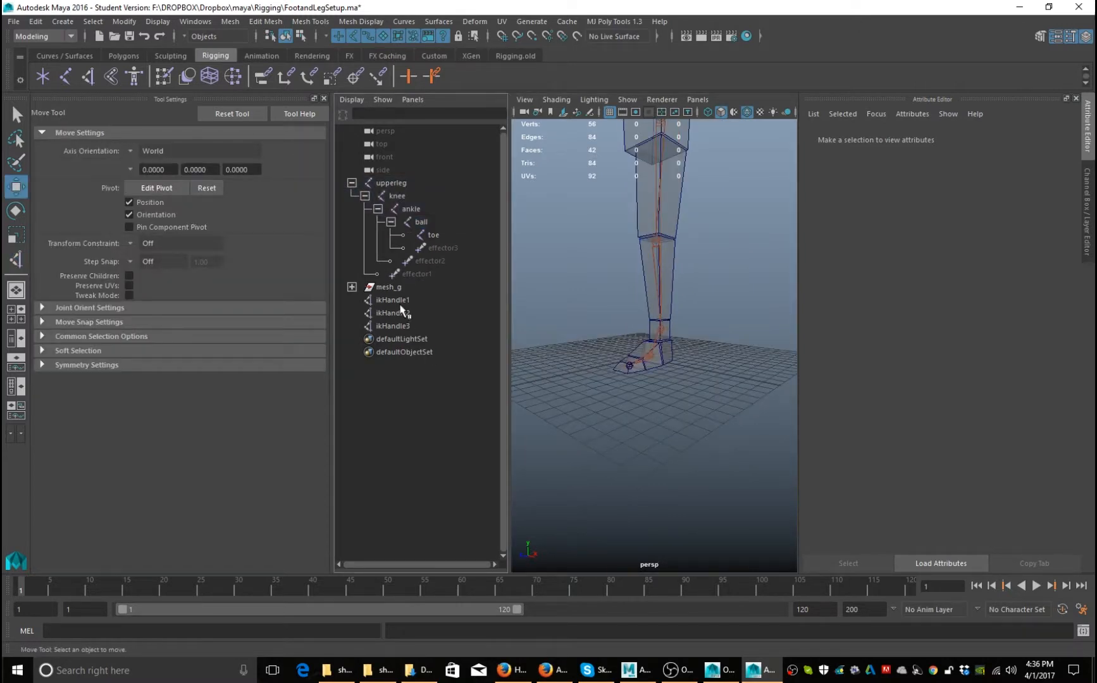
- Rename the IK handle that starts at the upperleg joint as ankle_ik
{"action": "double_click", "coordinate": [396, 301]}
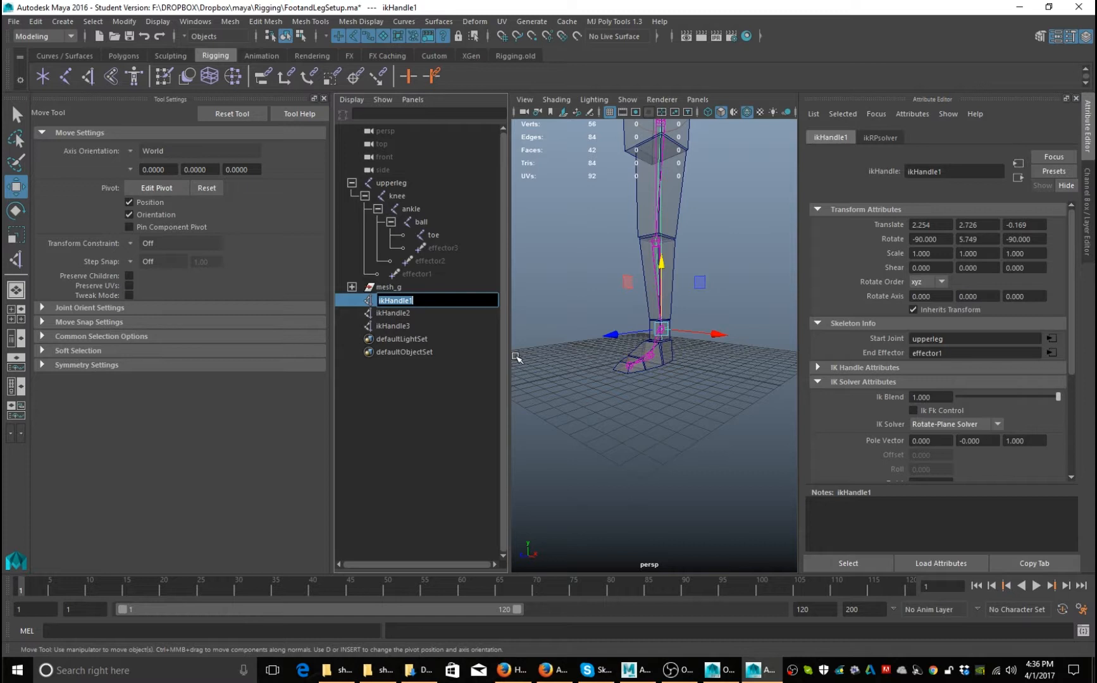
{"action": "type", "text": "ankle_ik"}
{"action": "key", "text": "Return"}
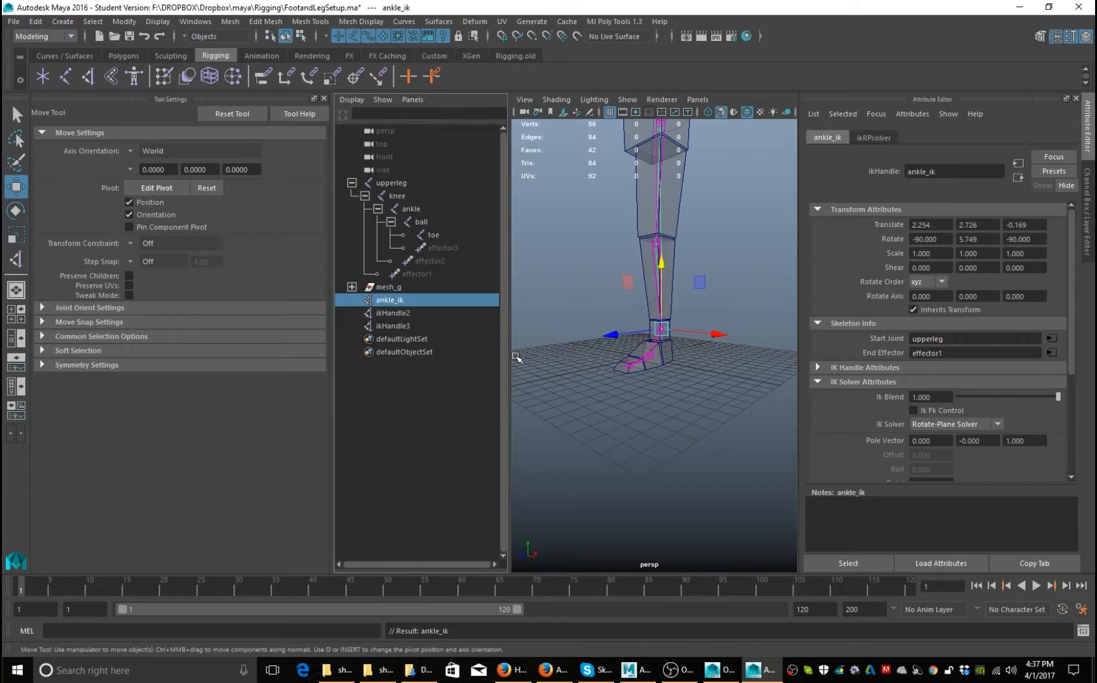
- Rename the ankle-to-ball IK handle as ball_ik
{"action": "double_click", "coordinate": [430, 313]}
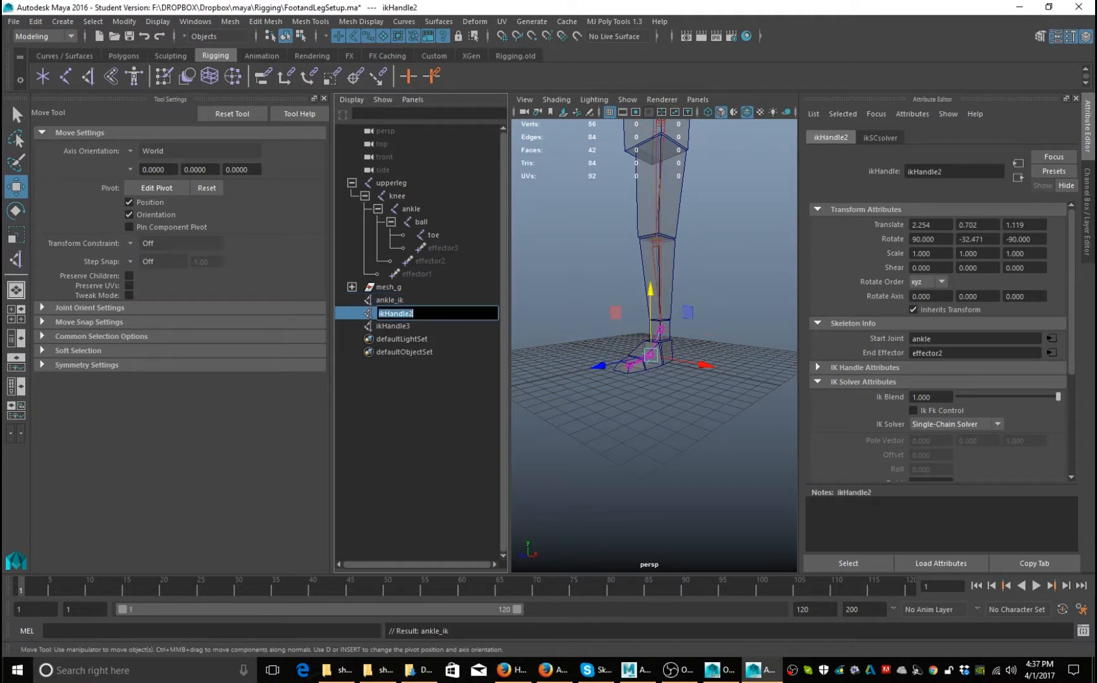
{"action": "type", "text": "ball_ik"}
{"action": "key", "text": "BackSpace"}
{"action": "key", "text": "BackSpace"}
{"action": "type", "text": "k"}
{"action": "key", "text": "Return"}
- Rename the ball-to-toe IK handle as toe_ik
{"action": "double_click", "coordinate": [405, 325]}
{"action": "type", "text": "toe_ik"}
{"action": "key", "text": "Return"}
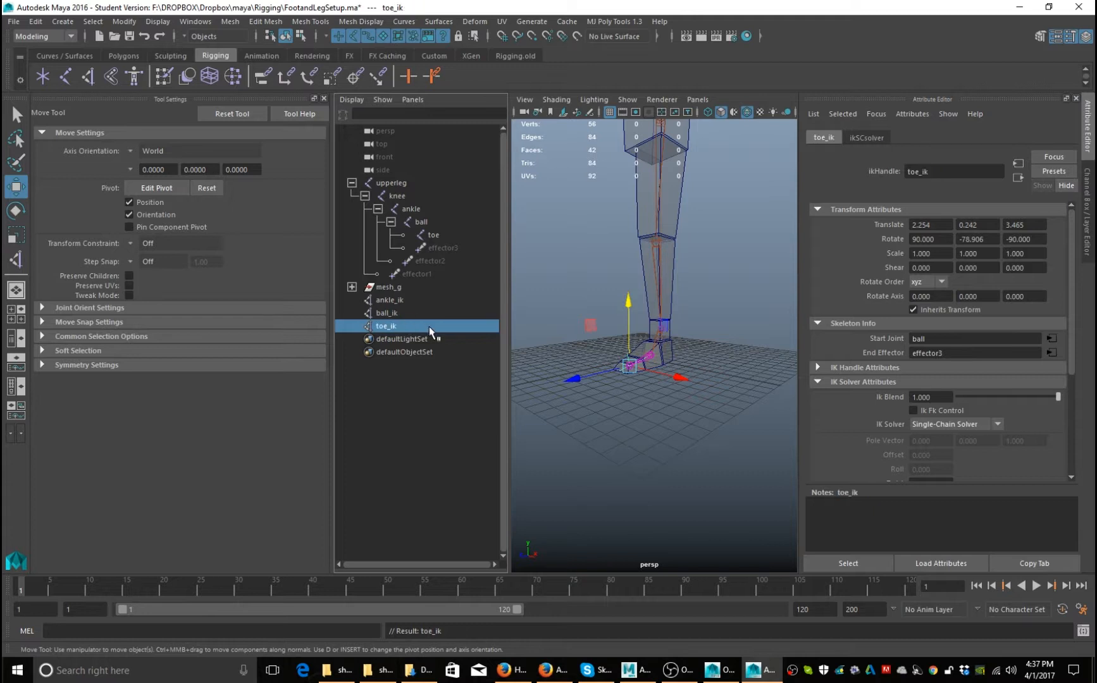
- Examine the toe_ik, ball_ik and ankle_ik handles one after another on the foot to check which joints each covers
{"action": "left_click", "coordinate": [618, 433]}
{"action": "left_click_drag", "start_coordinate": [618, 434], "coordinate": [619, 458], "text": "alt"}
{"action": "right_click_drag", "start_coordinate": [619, 457], "coordinate": [700, 487], "text": "alt"}
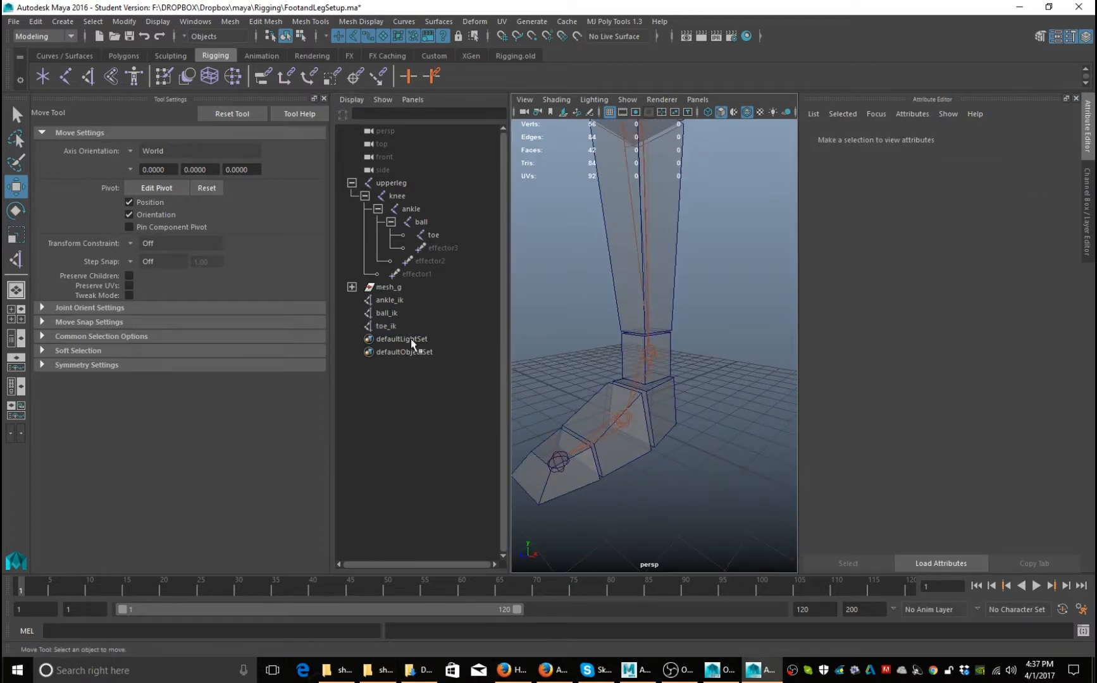
{"action": "left_click", "coordinate": [387, 326]}
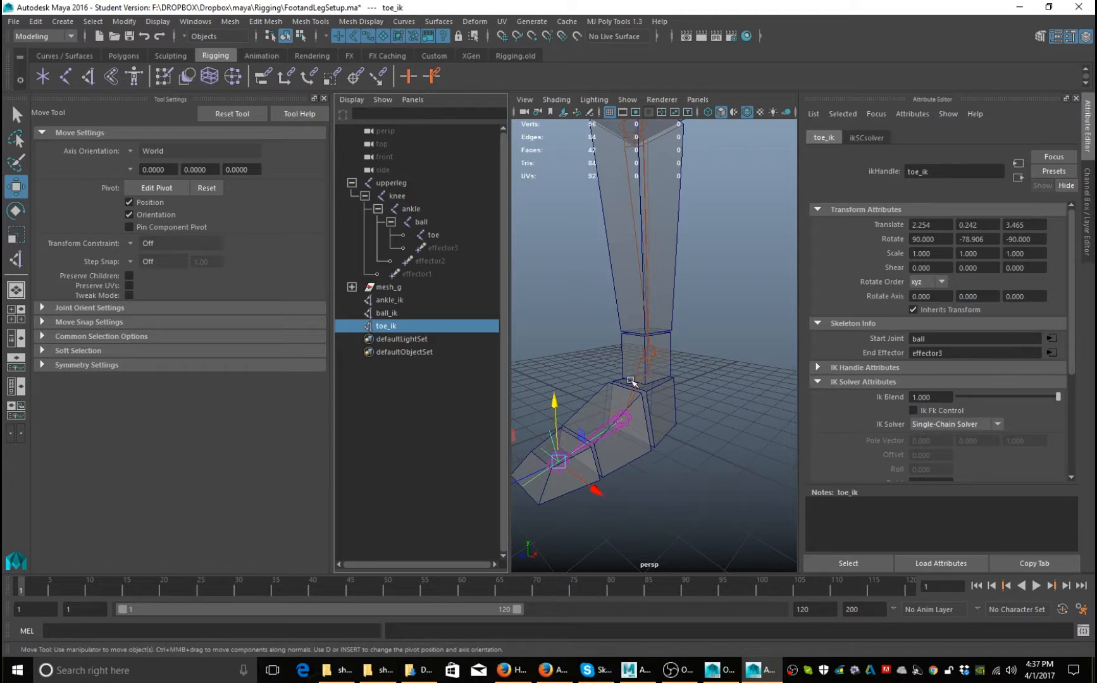
{"action": "left_click", "coordinate": [384, 312]}
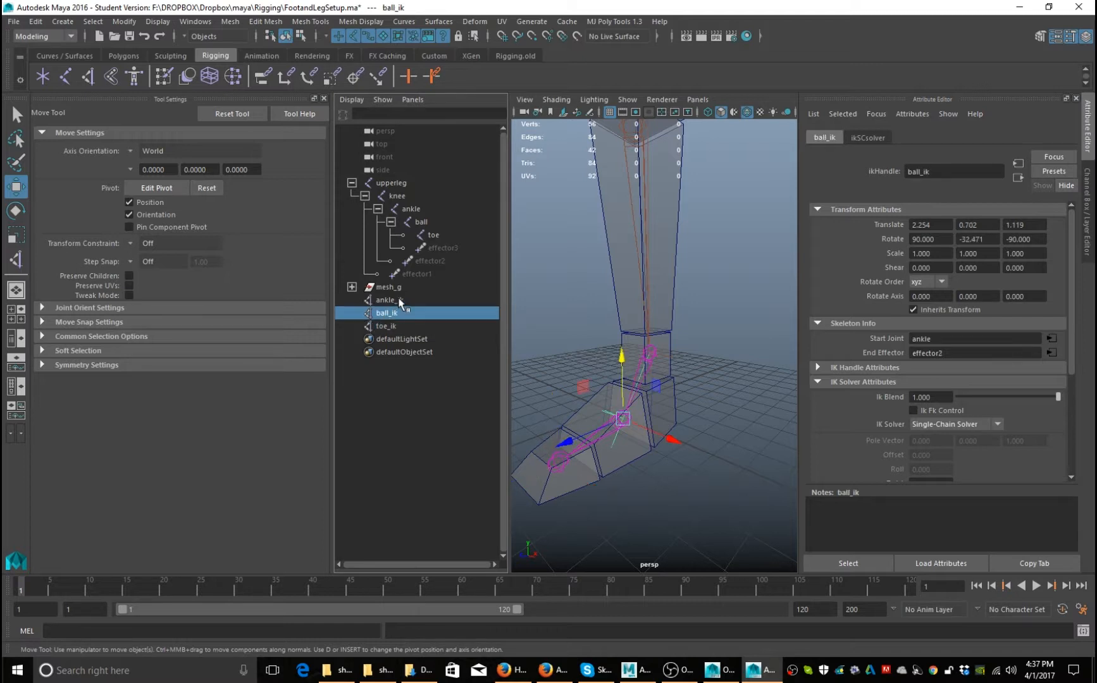
{"action": "left_click", "coordinate": [389, 300]}
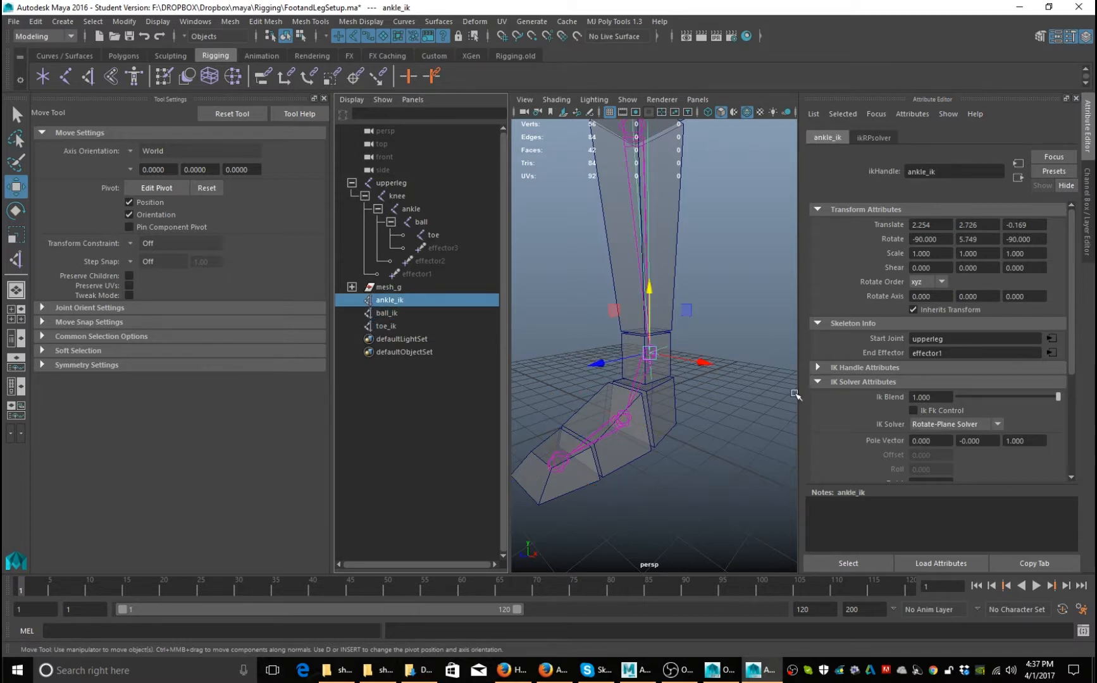
{"action": "key", "text": "f"}
{"action": "left_click", "coordinate": [715, 393]}
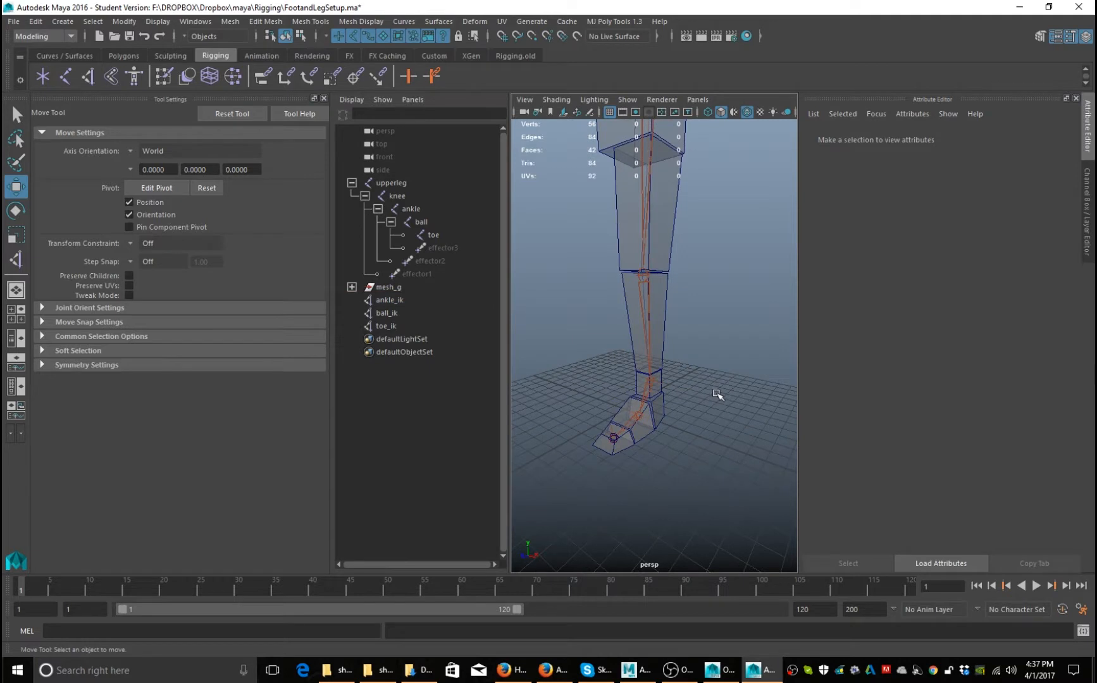
- Create a NURBS circle as the basis for the foot control
{"action": "key", "text": "a"}
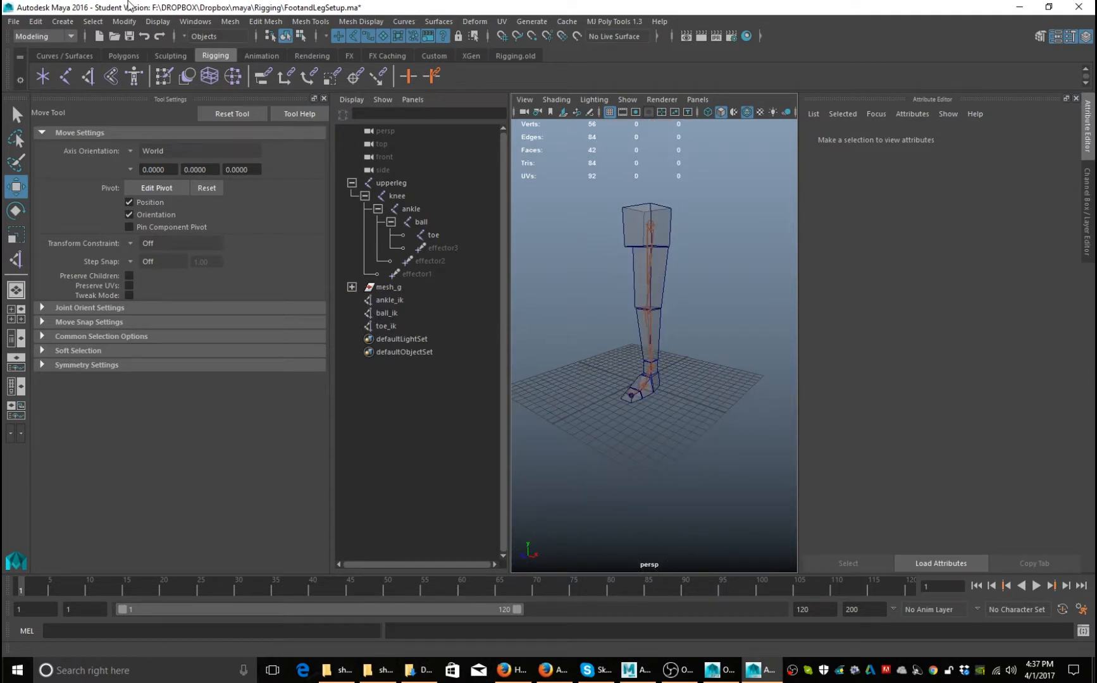
{"action": "left_click", "coordinate": [74, 22]}
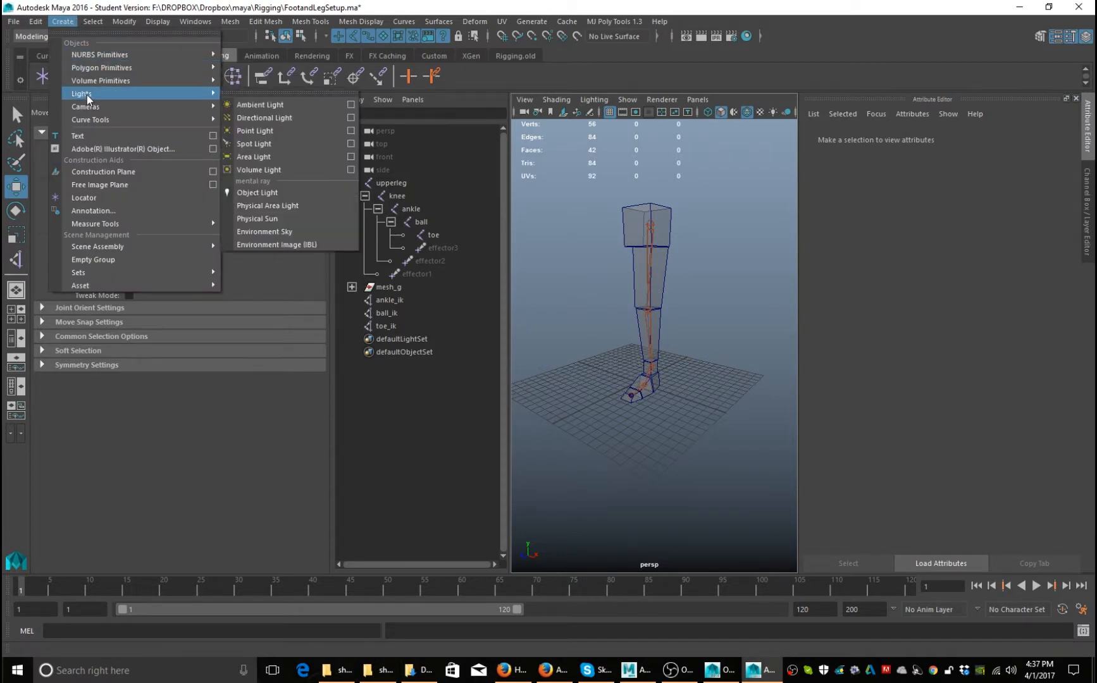
{"action": "mouse_move", "coordinate": [160, 82]}
{"action": "mouse_move", "coordinate": [145, 55]}
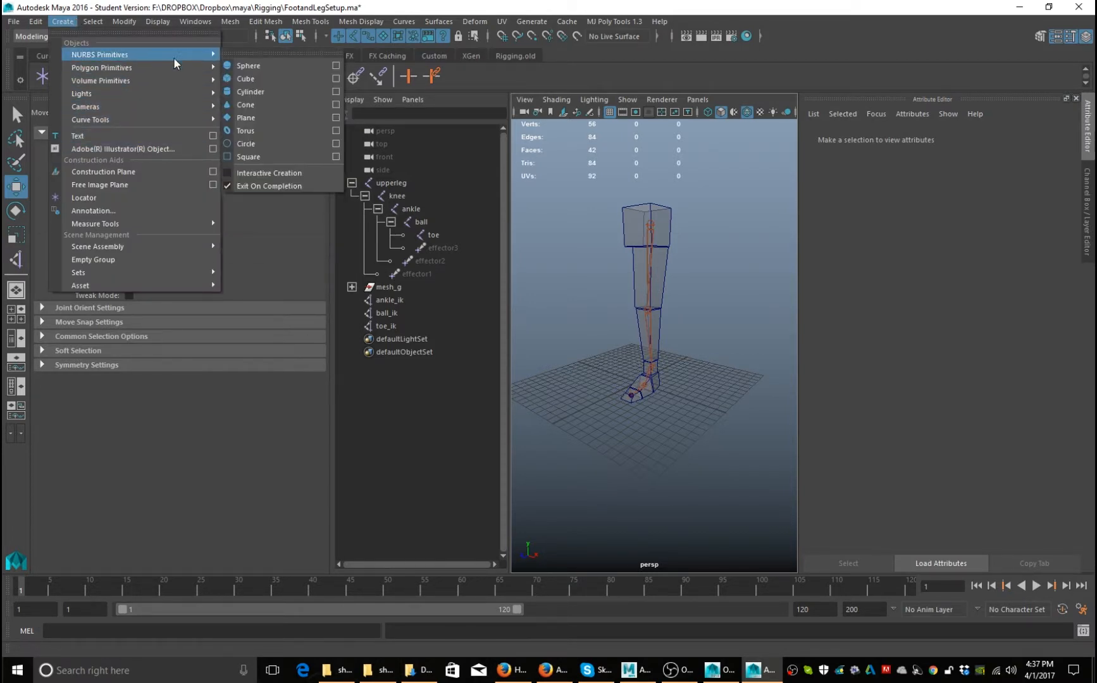
{"action": "left_click", "coordinate": [270, 144]}
- Move the NURBS circle from the origin and snap it onto the toe joint
{"action": "left_click_drag", "start_coordinate": [642, 372], "coordinate": [663, 397], "text": "alt"}
{"action": "scroll", "coordinate": [670, 388], "scroll_direction": "up", "scroll_amount": 3}
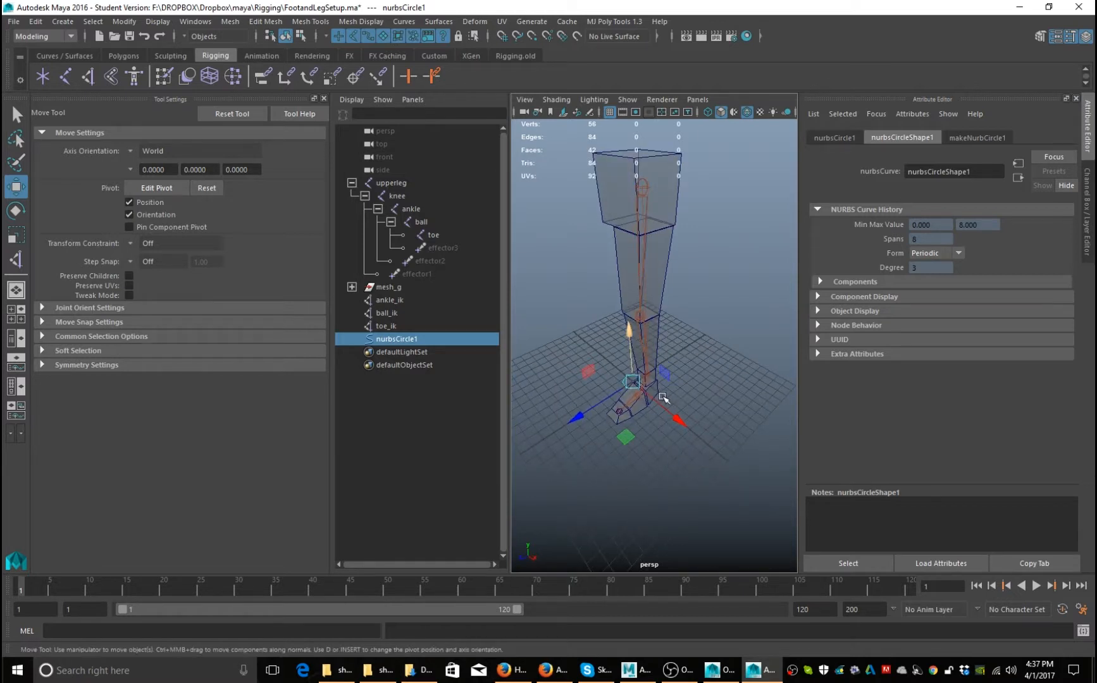
{"action": "scroll", "coordinate": [662, 397], "scroll_direction": "up", "scroll_amount": 2}
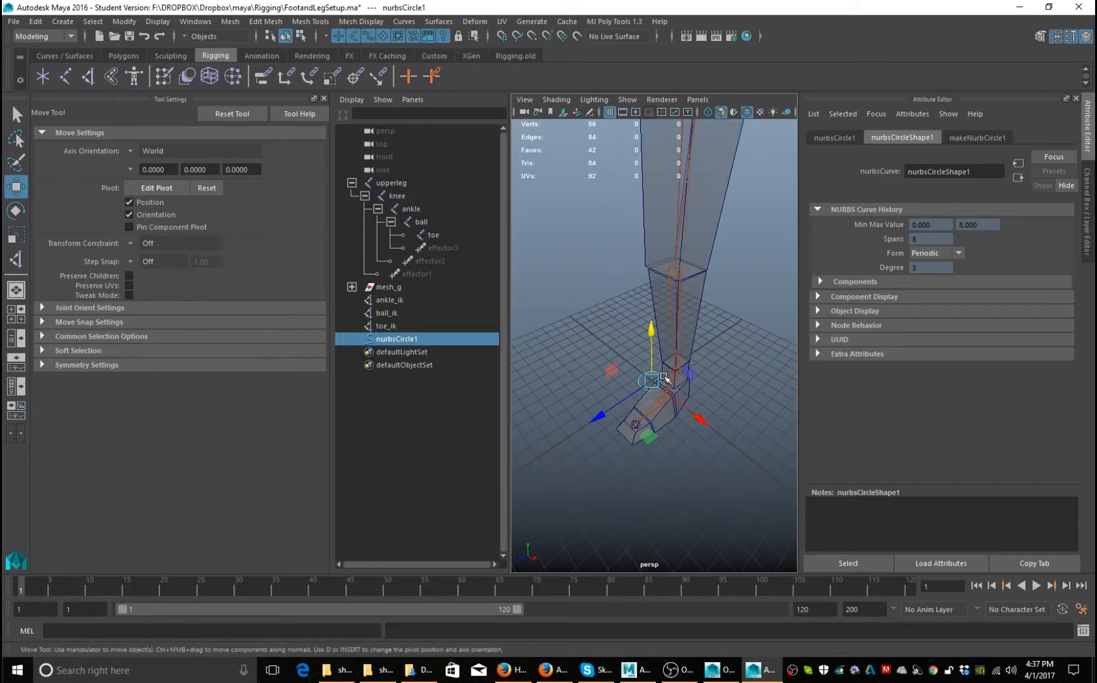
{"action": "left_click_drag", "start_coordinate": [663, 377], "coordinate": [634, 426]}
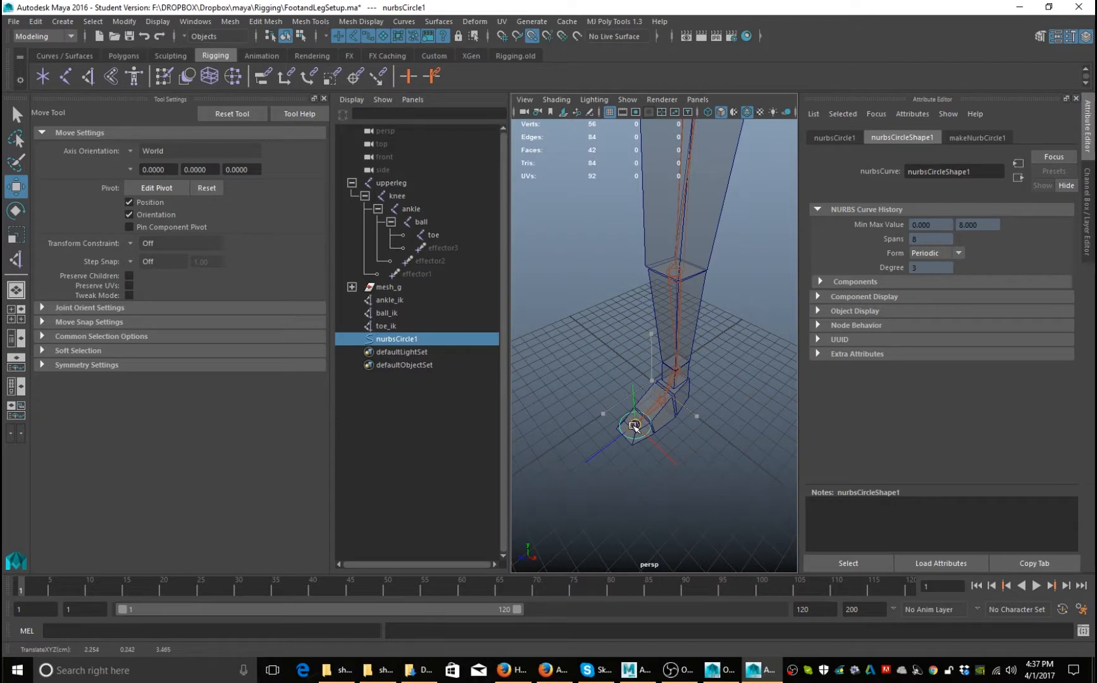
{"action": "key", "text": "f"}
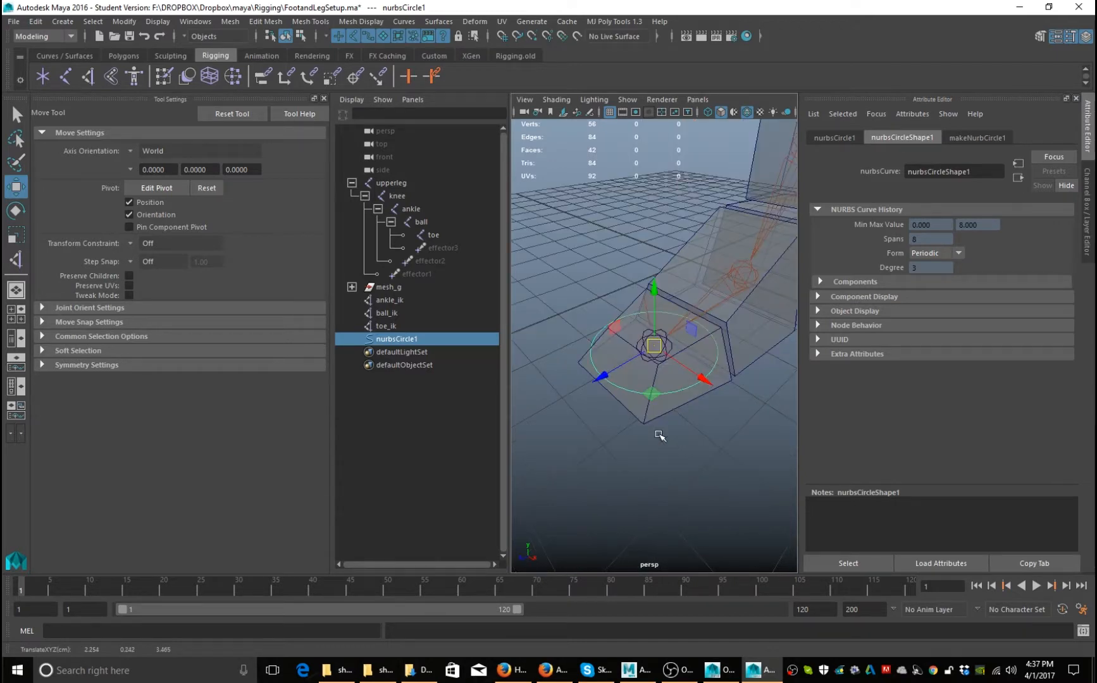
{"action": "left_click_drag", "start_coordinate": [658, 436], "coordinate": [691, 457], "text": "alt"}
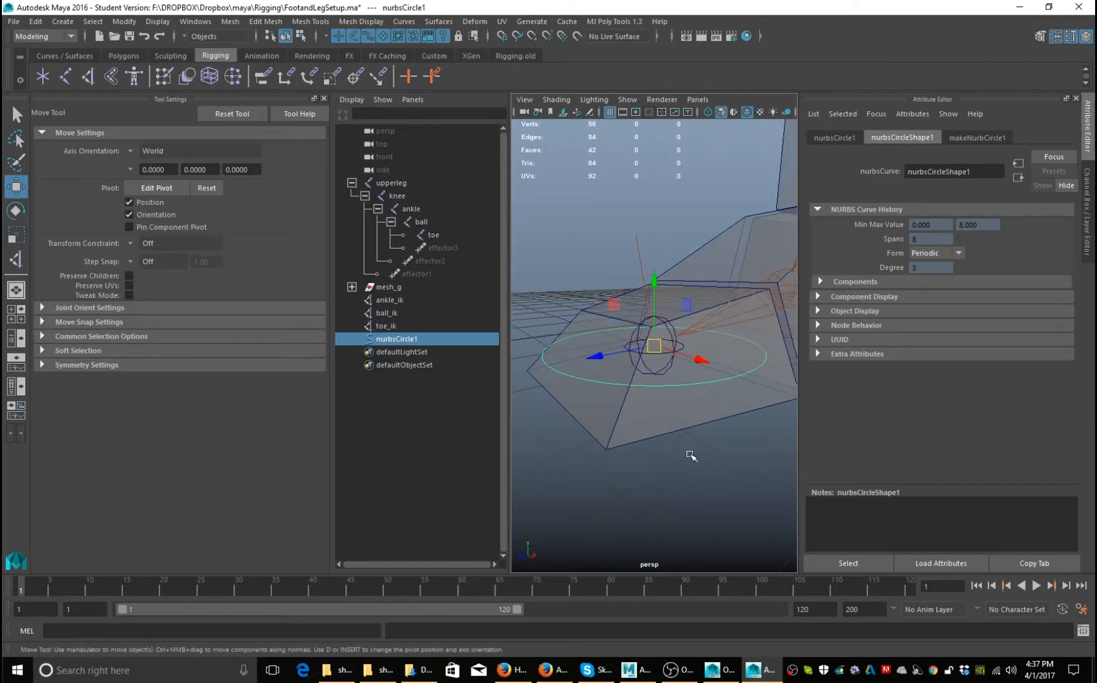
- Close the tool settings and move the circle down to the ground and slightly forward beneath the toes
{"action": "left_click", "coordinate": [324, 99]}
{"action": "left_click_drag", "start_coordinate": [512, 324], "coordinate": [549, 331], "text": "alt"}
{"action": "left_click_drag", "start_coordinate": [503, 287], "coordinate": [524, 372]}
{"action": "key", "text": "space"}
{"action": "key", "text": "space"}
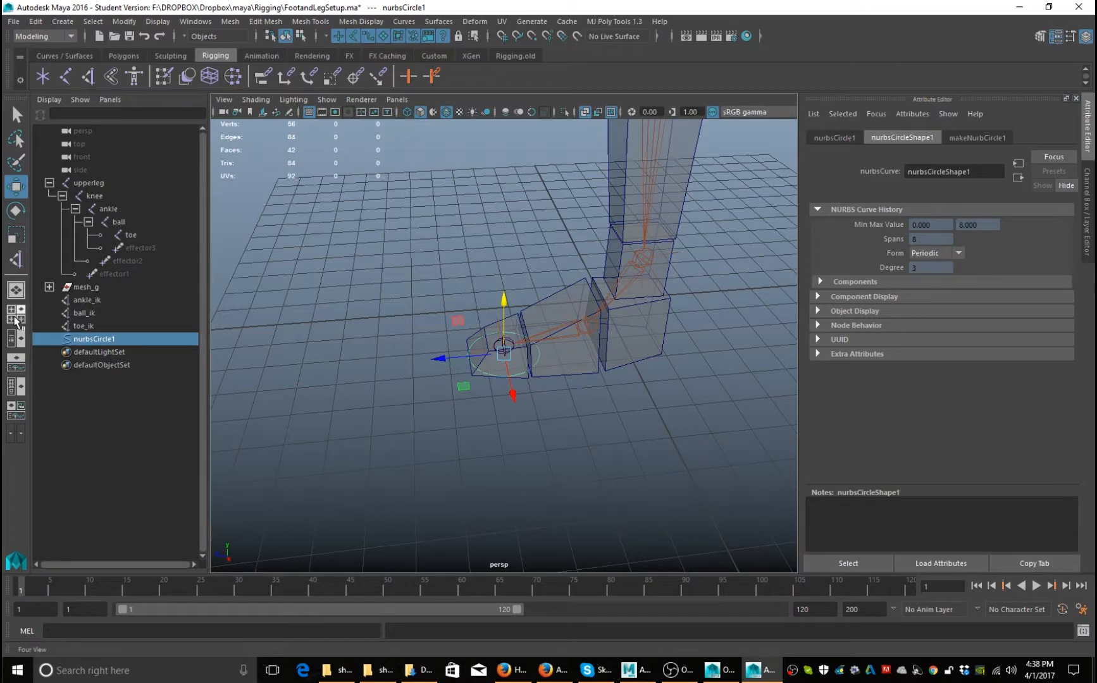
{"action": "mouse_move", "coordinate": [435, 420]}
{"action": "left_mouse_down", "text": "alt"}
{"action": "mouse_move", "coordinate": [465, 372]}
{"action": "mouse_move", "coordinate": [443, 419]}
{"action": "left_mouse_up", "text": "alt"}
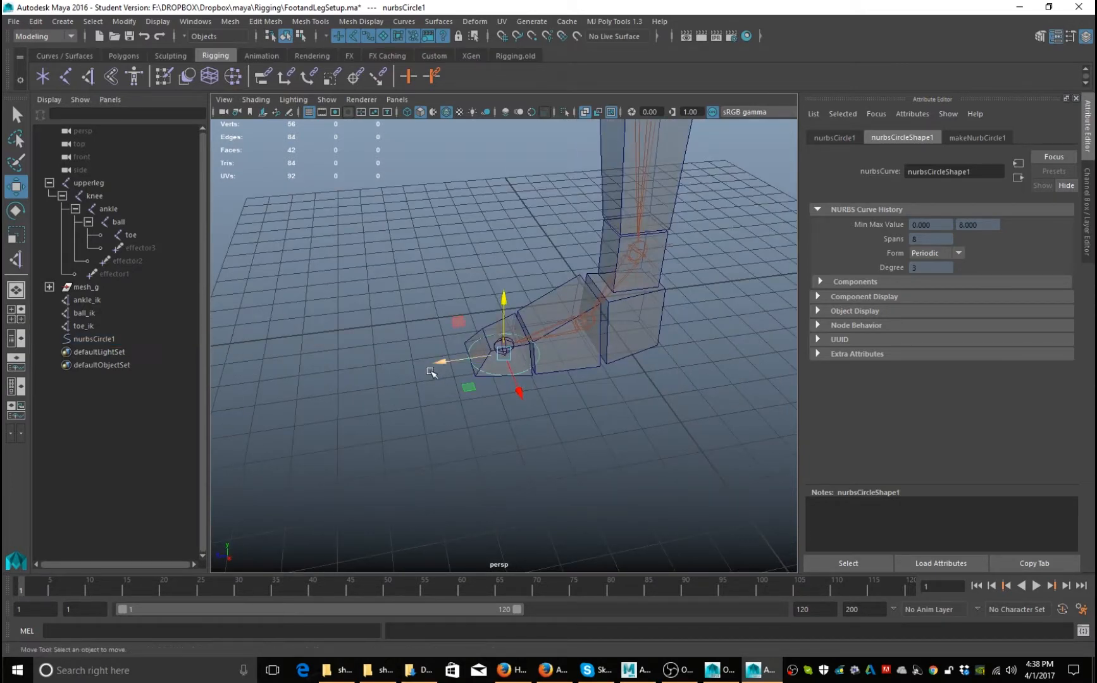
{"action": "mouse_move", "coordinate": [437, 373]}
{"action": "left_mouse_down", "text": "alt"}
{"action": "mouse_move", "coordinate": [442, 397]}
{"action": "mouse_move", "coordinate": [563, 363]}
{"action": "mouse_move", "coordinate": [452, 375]}
{"action": "left_mouse_up", "text": "alt"}
- Switch the circle to control vertex editing and hide everything but the NURBS curve and its vertices in the perspective view
{"action": "right_click", "coordinate": [452, 375]}
{"action": "left_click", "coordinate": [399, 328]}
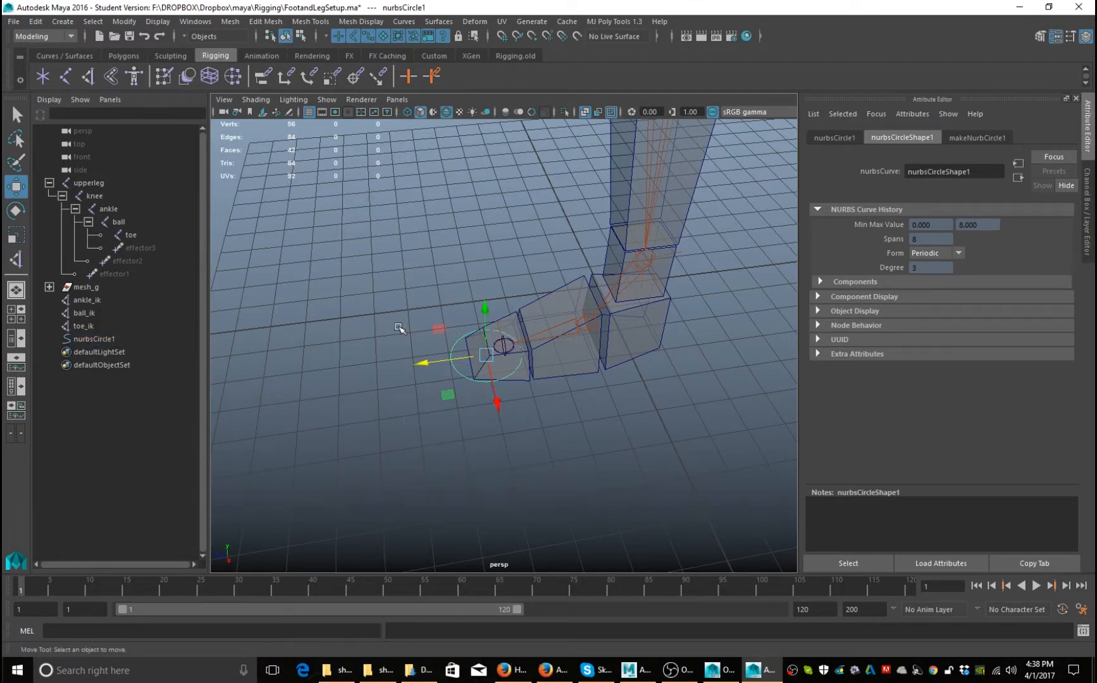
{"action": "left_click_drag", "start_coordinate": [399, 327], "coordinate": [380, 308], "text": "alt"}
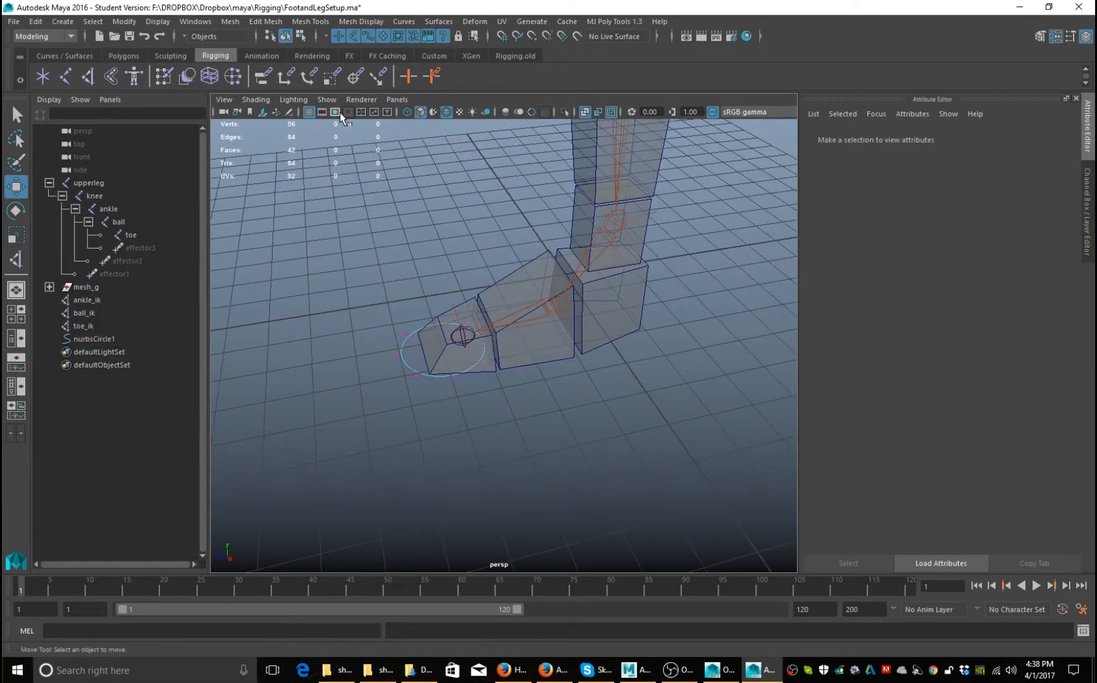
{"action": "left_click", "coordinate": [327, 99]}
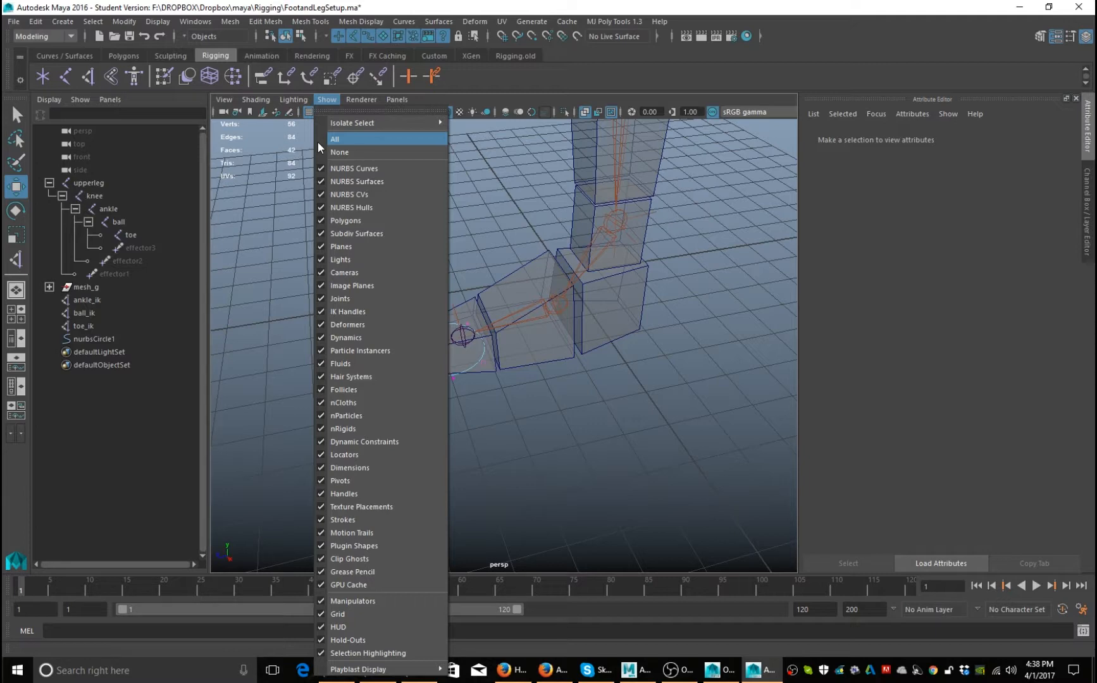
{"action": "left_click", "coordinate": [334, 152]}
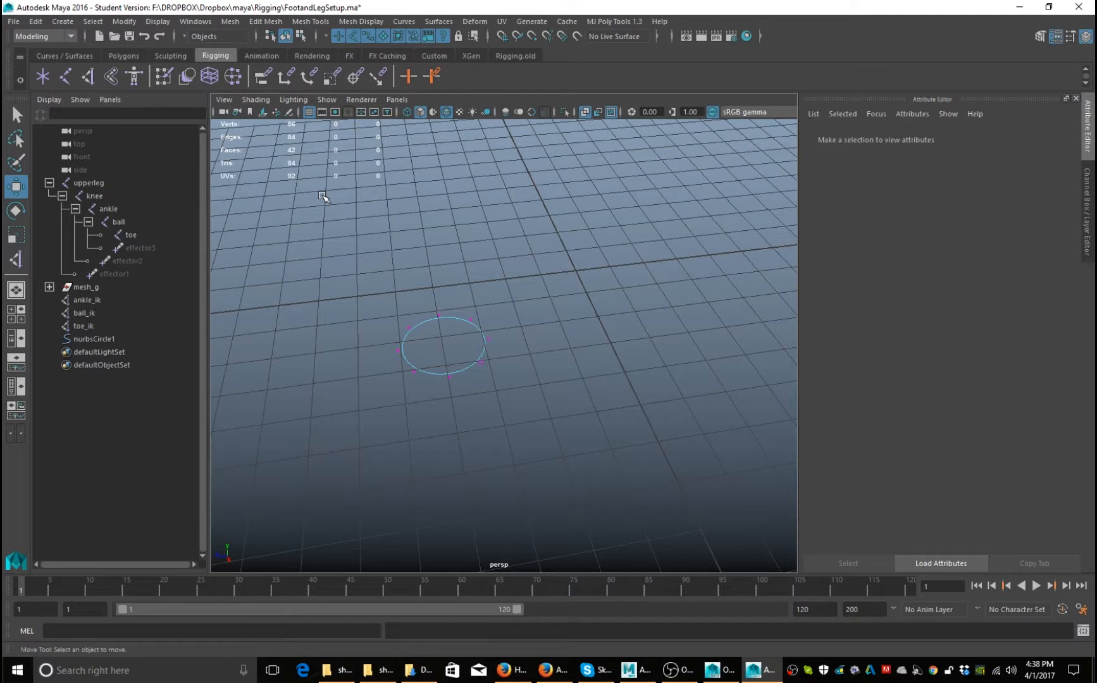
- Stretch the circle's rear control vertices back toward the heel and scale the front control vertices wider along X
{"action": "left_click_drag", "start_coordinate": [477, 293], "coordinate": [429, 357]}
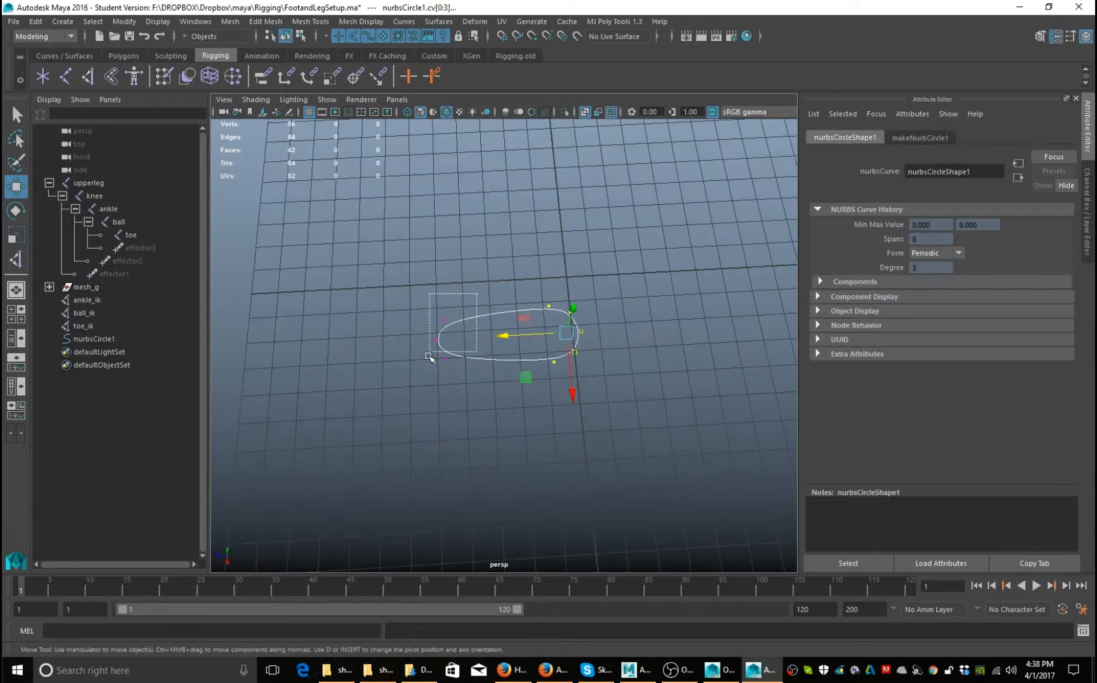
{"action": "key", "text": "r"}
{"action": "left_click_drag", "start_coordinate": [441, 400], "coordinate": [441, 406]}
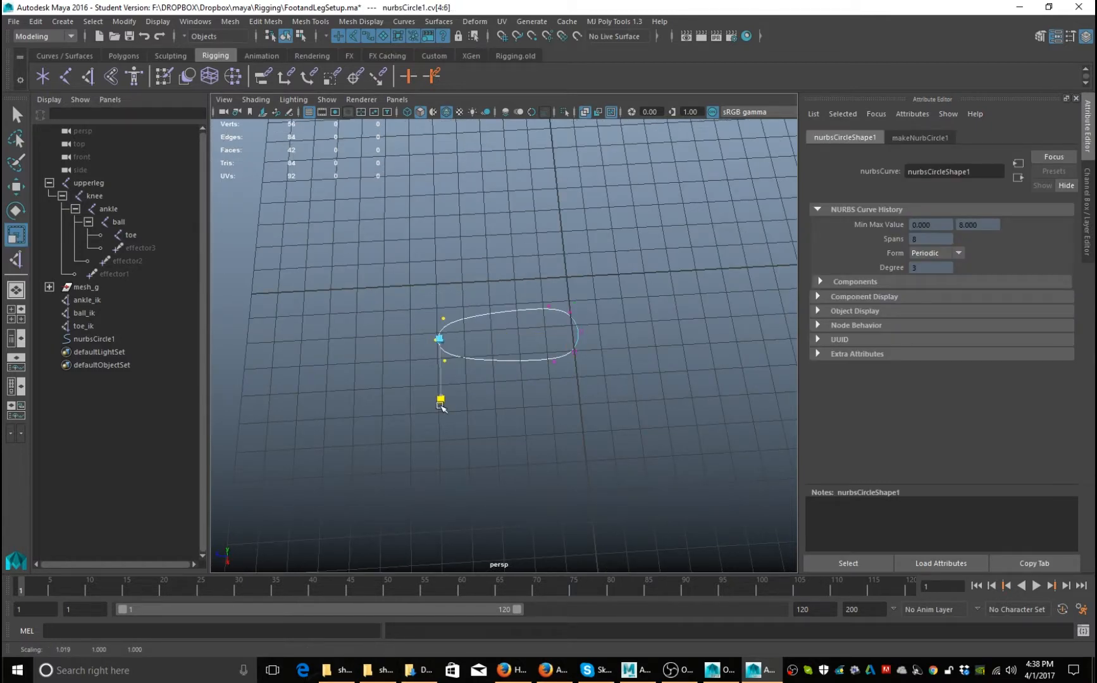
{"action": "key", "text": "w"}
- Show polygons in the view again and adjust the curve's front and rear control vertices so it surrounds the whole foot
{"action": "left_click", "coordinate": [327, 99]}
{"action": "left_click", "coordinate": [345, 208]}
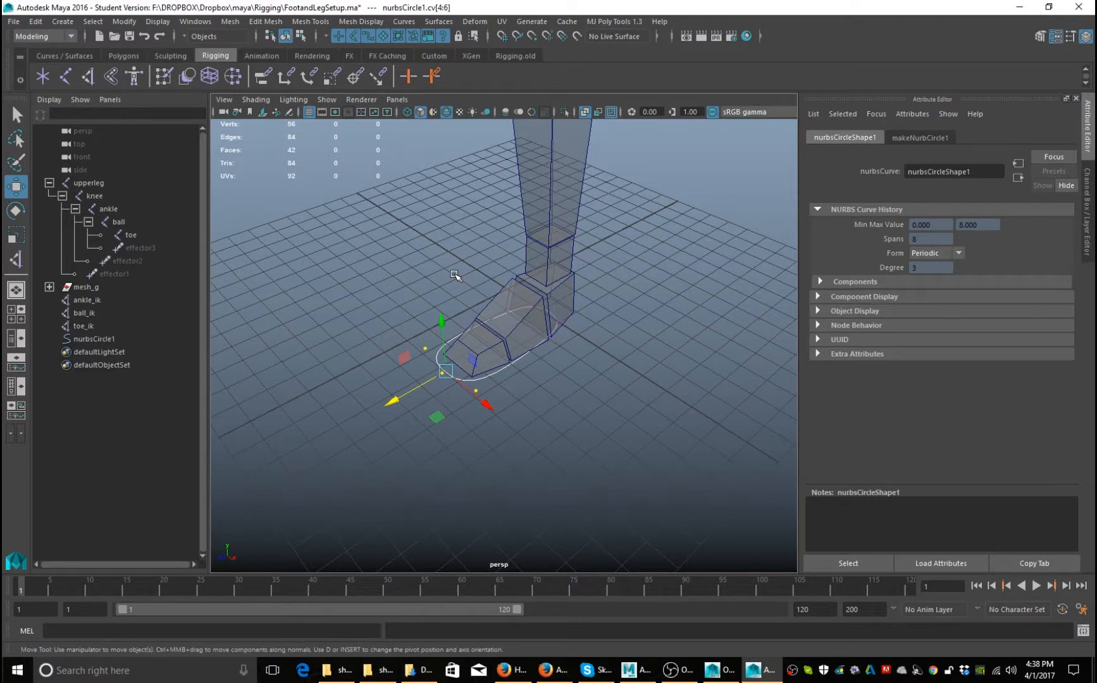
{"action": "left_click_drag", "start_coordinate": [621, 441], "coordinate": [437, 381]}
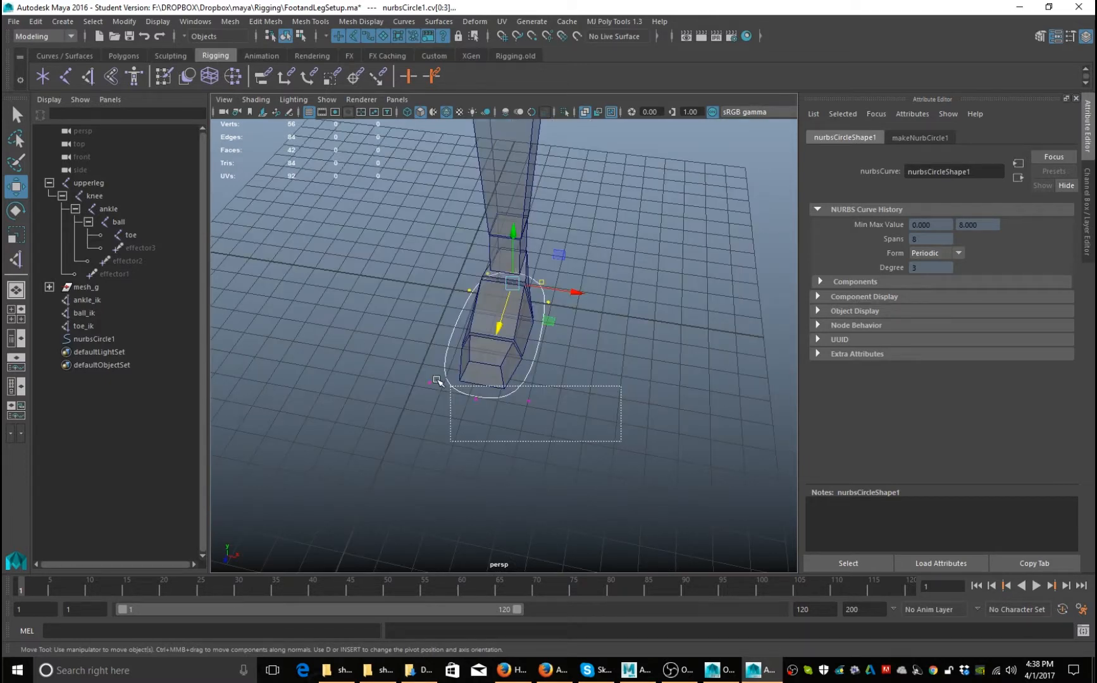
{"action": "left_click_drag", "start_coordinate": [437, 381], "coordinate": [436, 381]}
{"action": "left_click_drag", "start_coordinate": [437, 381], "coordinate": [478, 391], "text": "alt"}
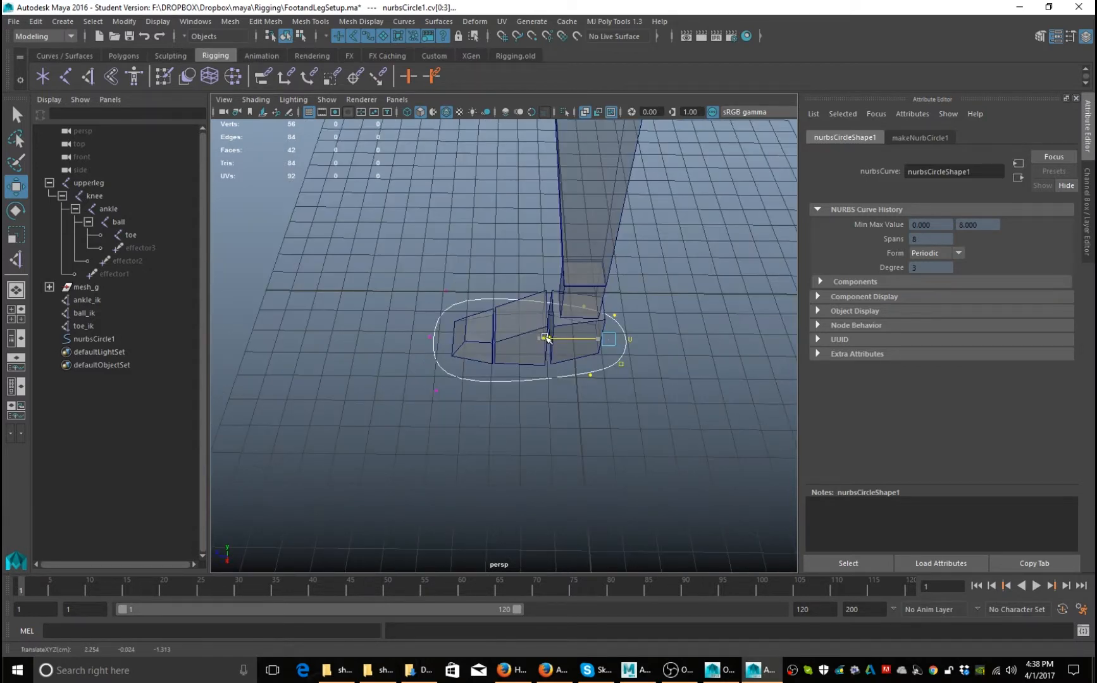
{"action": "left_click_drag", "start_coordinate": [577, 388], "coordinate": [720, 398], "text": "alt"}
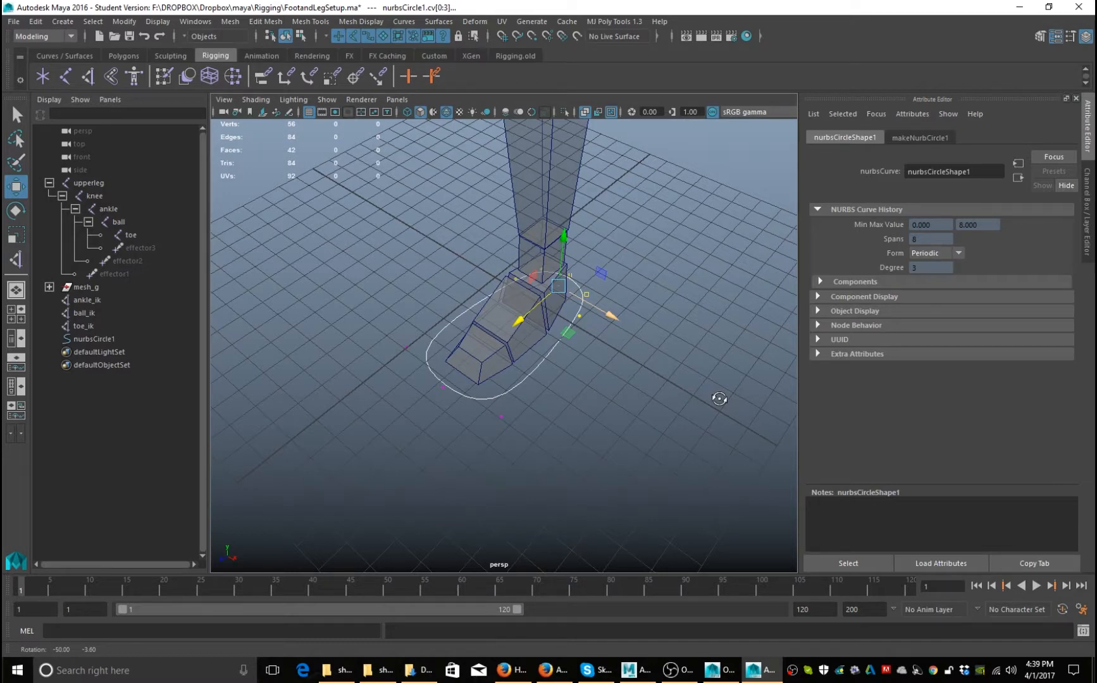
{"action": "left_click_drag", "start_coordinate": [720, 399], "coordinate": [726, 399], "text": "alt"}
- Return to object selection with the whole foot curve selected
{"action": "scroll", "coordinate": [589, 403], "scroll_direction": "up", "scroll_amount": 3}
{"action": "key", "text": "F8"}
{"action": "key", "text": "F8"}
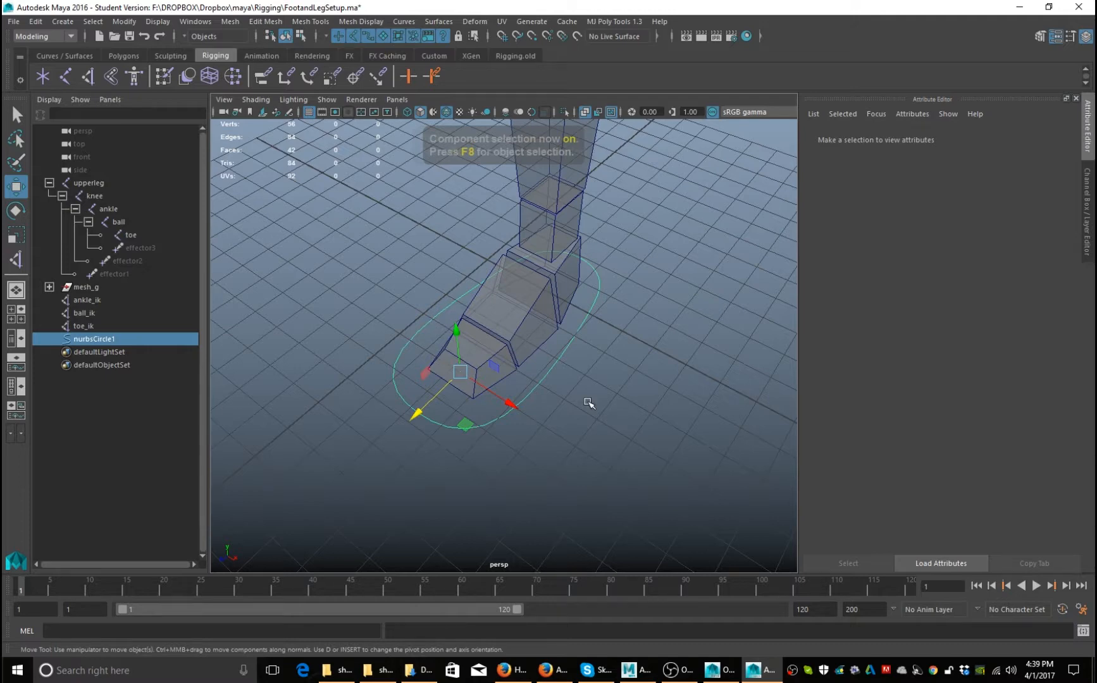
{"action": "key", "text": "F8"}
- Show the Channel Box, freeze the foot curve's transformations with its history deleted, and rename it foot_ctrl
{"action": "key", "text": "ctrl+a"}
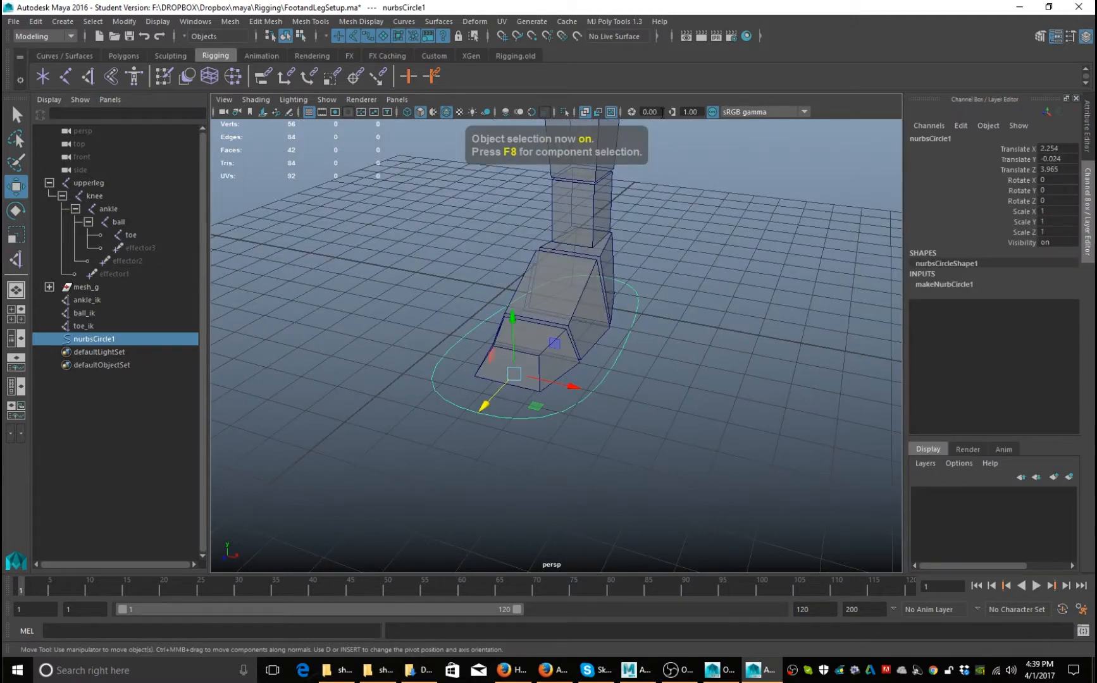
{"action": "key", "text": "g"}
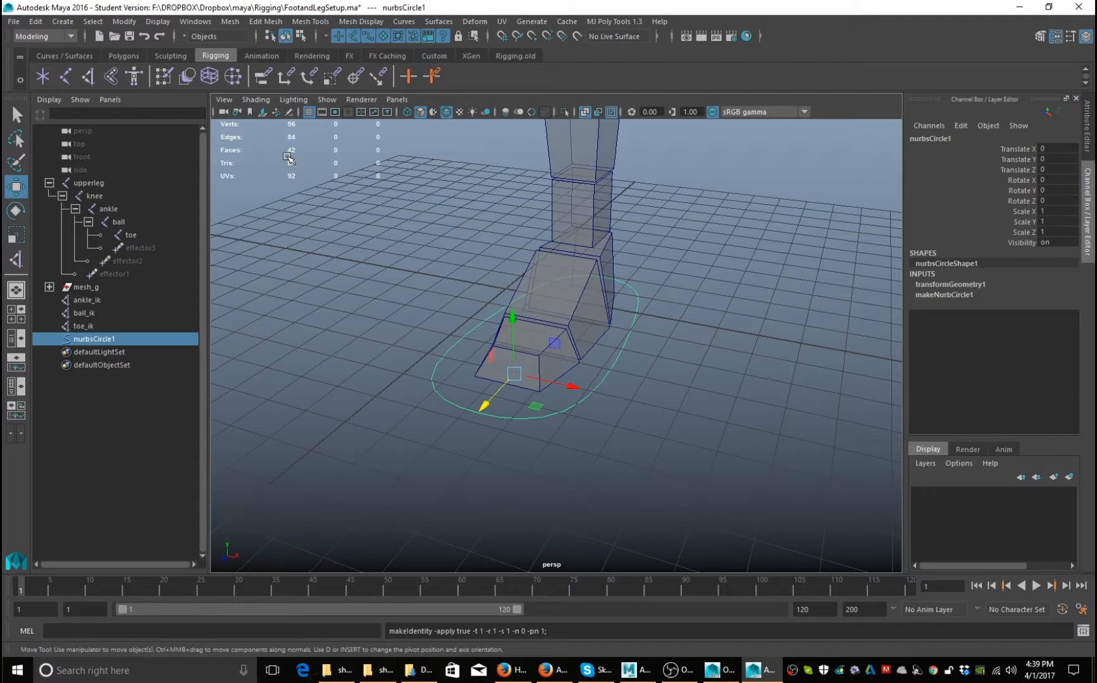
{"action": "left_click_drag", "start_coordinate": [626, 317], "coordinate": [647, 319], "text": "alt"}
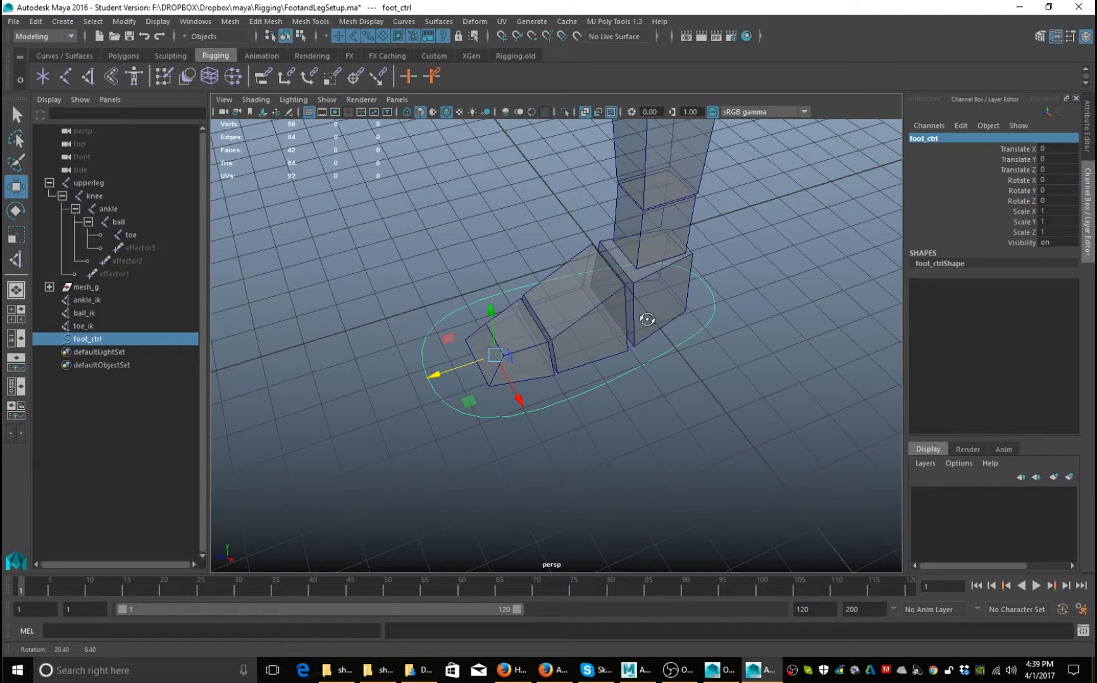
- Center the pivot of foot_ctrl and parent ankle_ik, ball_ik and toe_ik under it
{"action": "left_click_drag", "start_coordinate": [647, 320], "coordinate": [627, 317], "text": "alt"}
{"action": "left_click", "coordinate": [125, 22]}
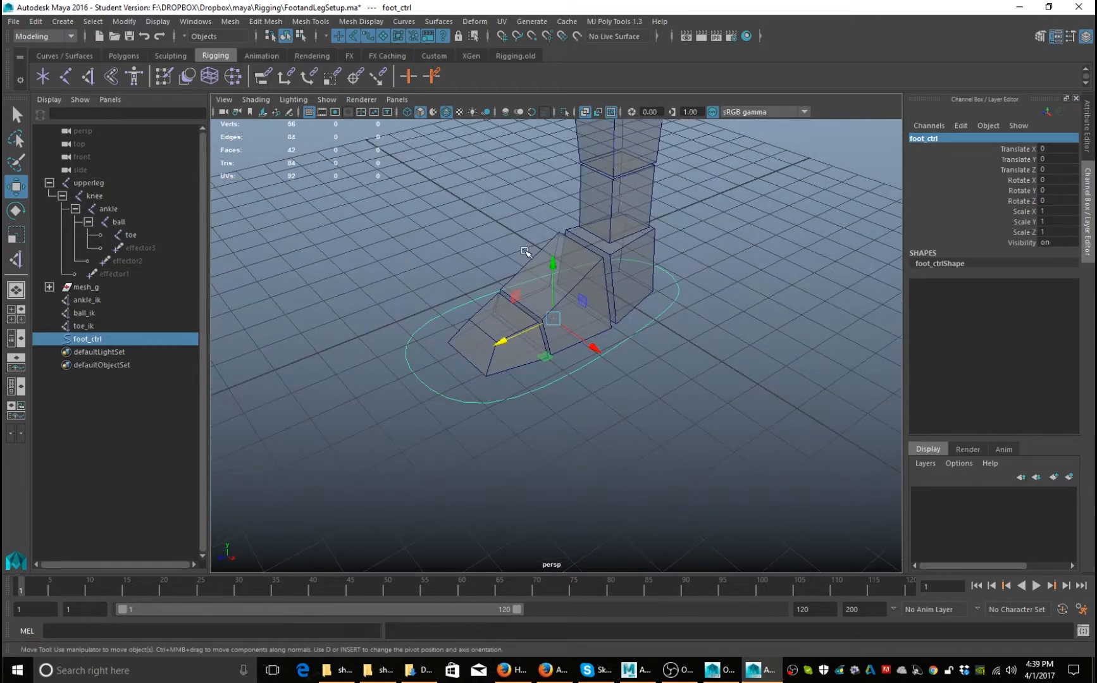
{"action": "left_click_drag", "start_coordinate": [524, 252], "coordinate": [551, 225], "text": "alt"}
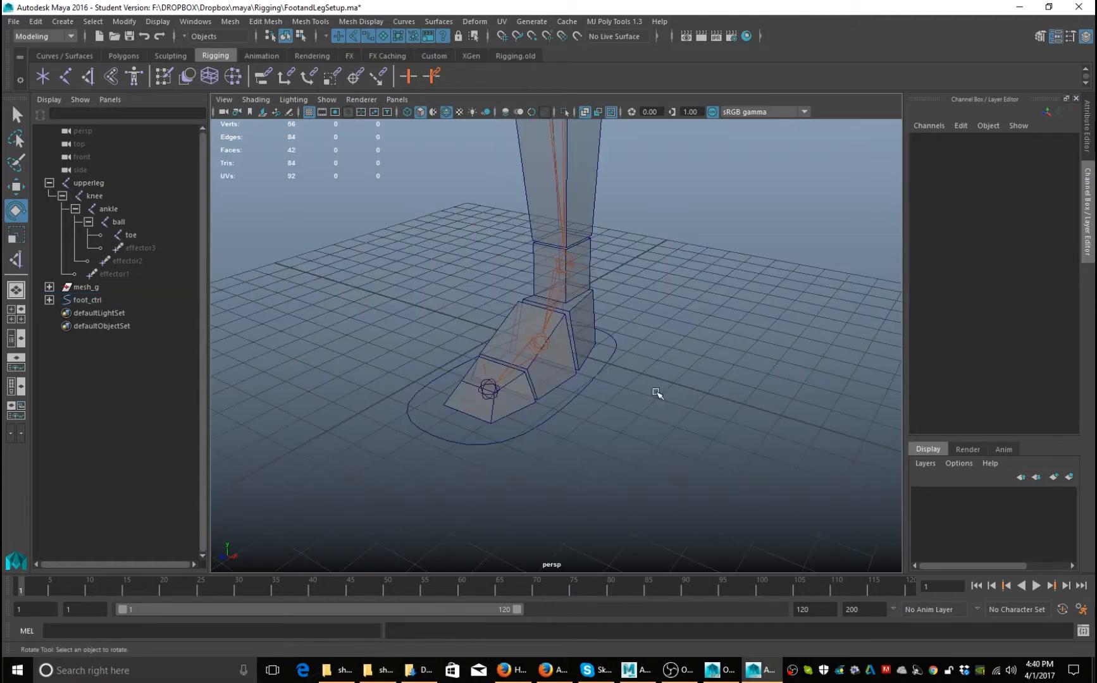
- Create a NURBS circle with Rotate X 90 and place it in front of the knee at X 2.254, Y 9.581, Z 6.201
{"action": "mouse_move", "coordinate": [628, 424]}
{"action": "left_mouse_down"}
{"action": "mouse_move", "coordinate": [579, 403]}
{"action": "mouse_move", "coordinate": [608, 425]}
{"action": "left_mouse_up"}
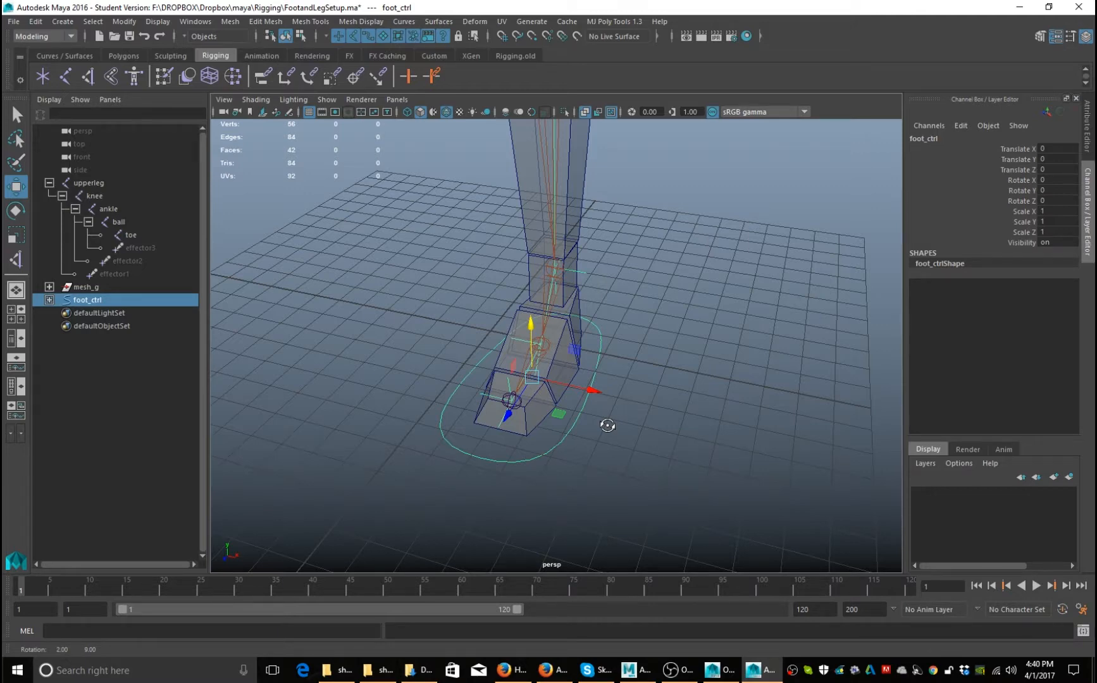
{"action": "left_click_drag", "start_coordinate": [608, 425], "coordinate": [727, 283], "text": "alt"}
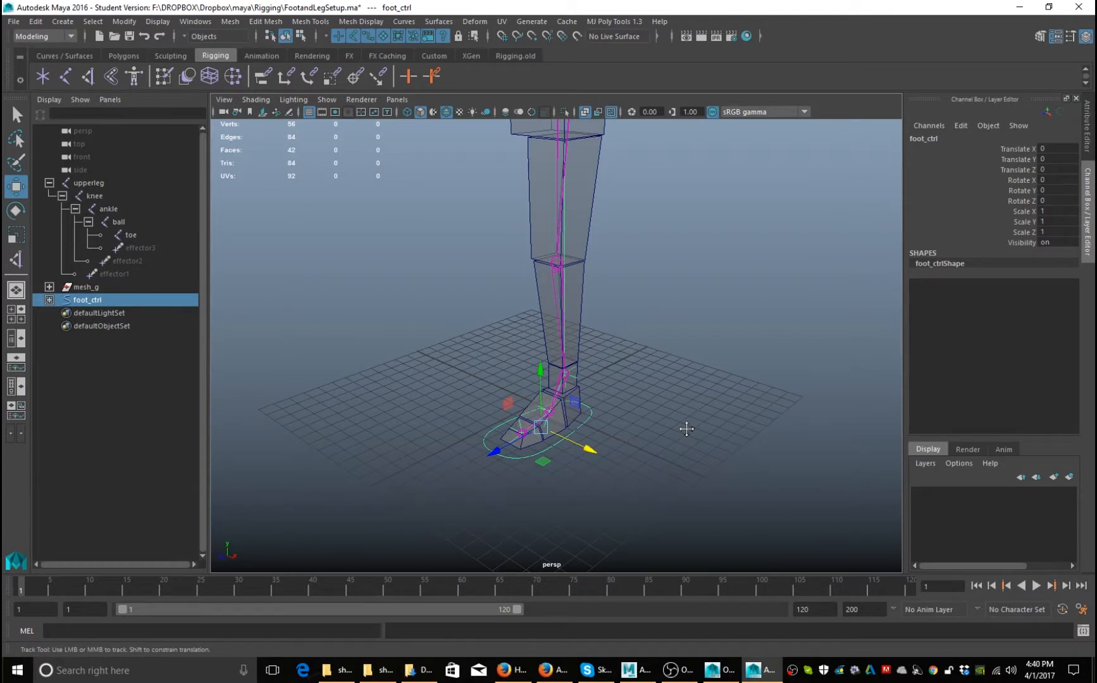
{"action": "middle_click_drag", "start_coordinate": [687, 429], "coordinate": [677, 398], "text": "alt"}
{"action": "left_click", "coordinate": [64, 21]}
{"action": "mouse_move", "coordinate": [144, 67]}
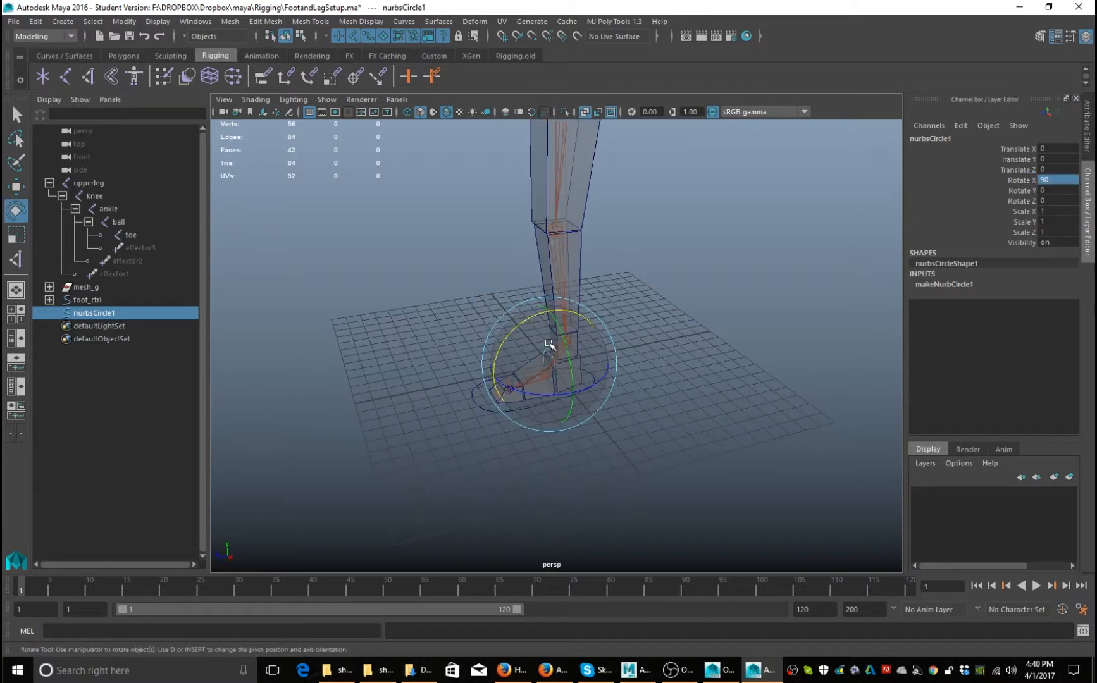
{"action": "key", "text": "w"}
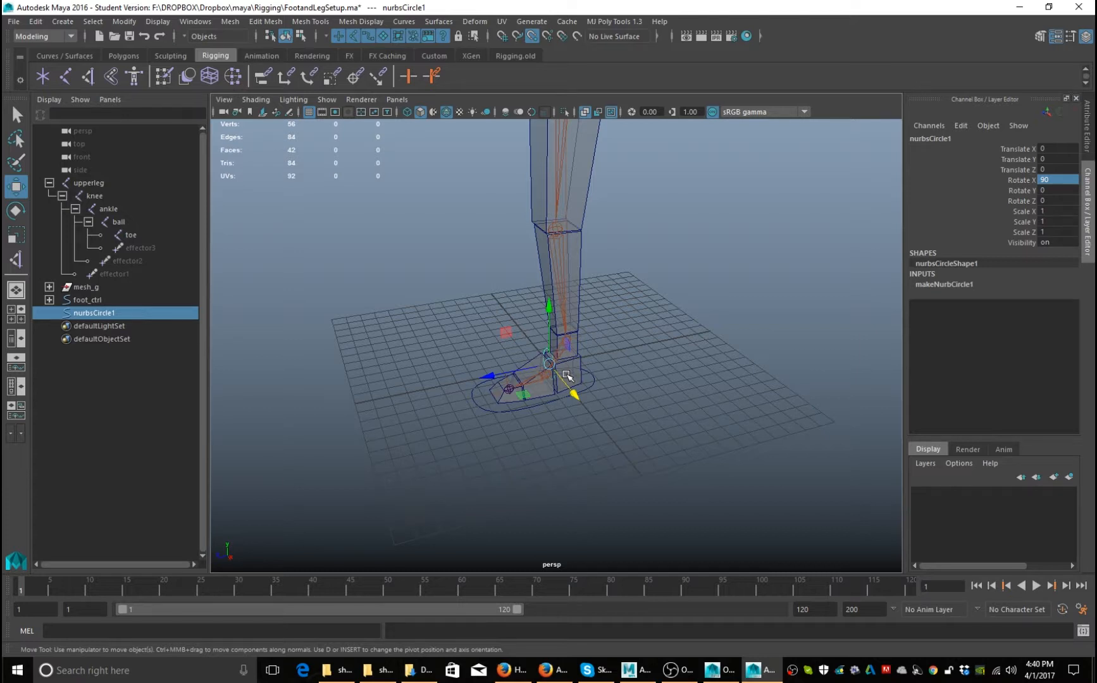
{"action": "left_click_drag", "start_coordinate": [567, 376], "coordinate": [612, 337], "text": "alt"}
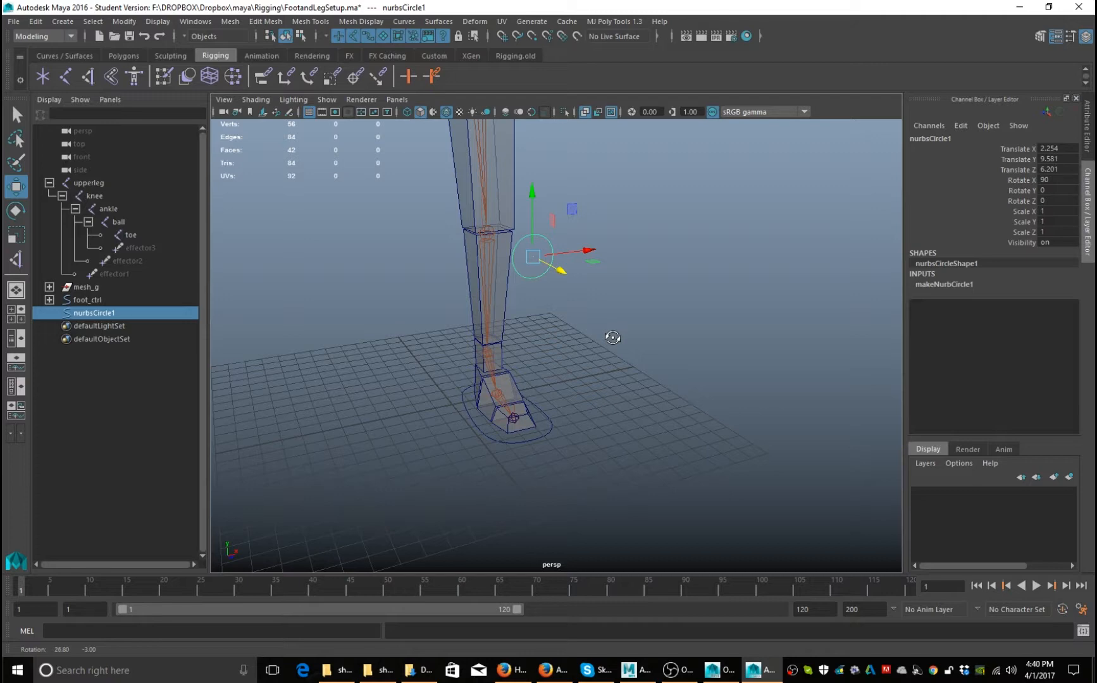
{"action": "left_click_drag", "start_coordinate": [613, 337], "coordinate": [520, 335], "text": "alt"}
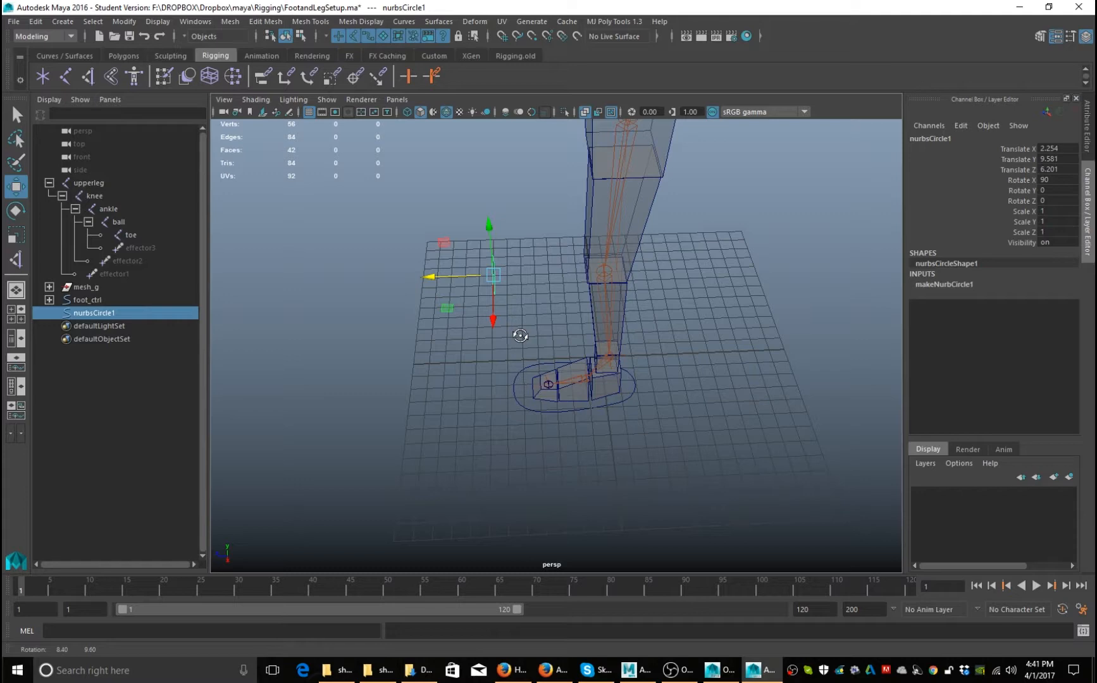
- Rename the circle in front of the knee to knee_ctrl
{"action": "left_click_drag", "start_coordinate": [520, 335], "coordinate": [557, 329], "text": "alt"}
{"action": "left_click", "coordinate": [943, 139]}
{"action": "type", "text": "knee"}
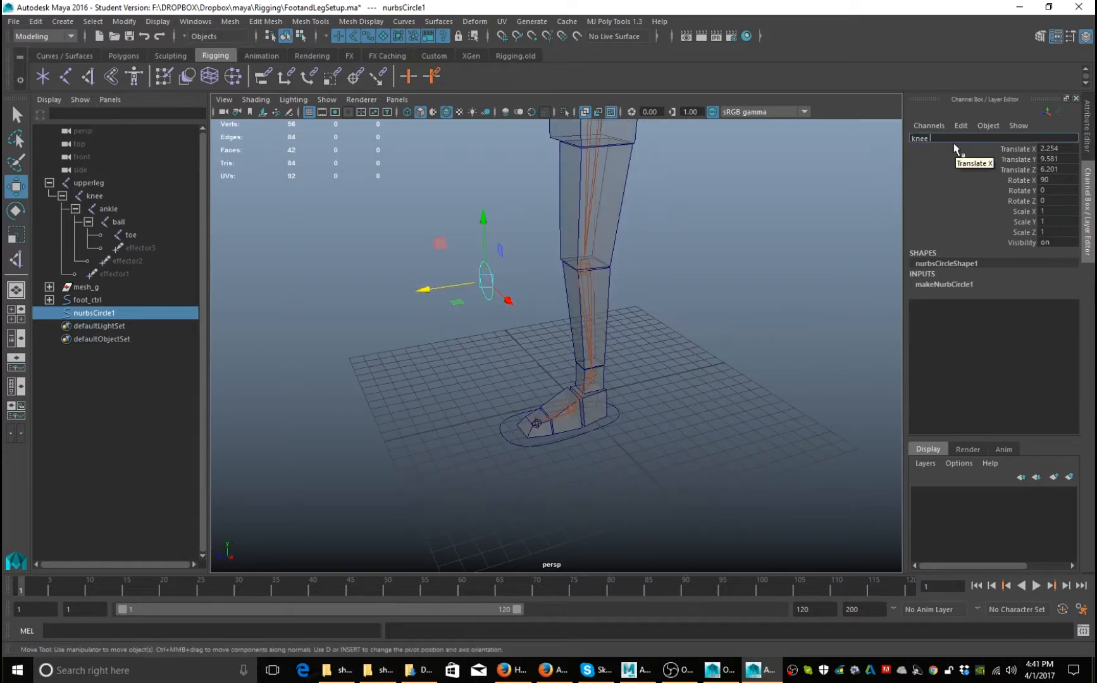
{"action": "type", "text": "_ctrl"}
{"action": "key", "text": "Return"}
- Freeze the transformations of knee_ctrl at its position in front of the knee
{"action": "left_click_drag", "start_coordinate": [617, 225], "coordinate": [671, 208], "text": "alt"}
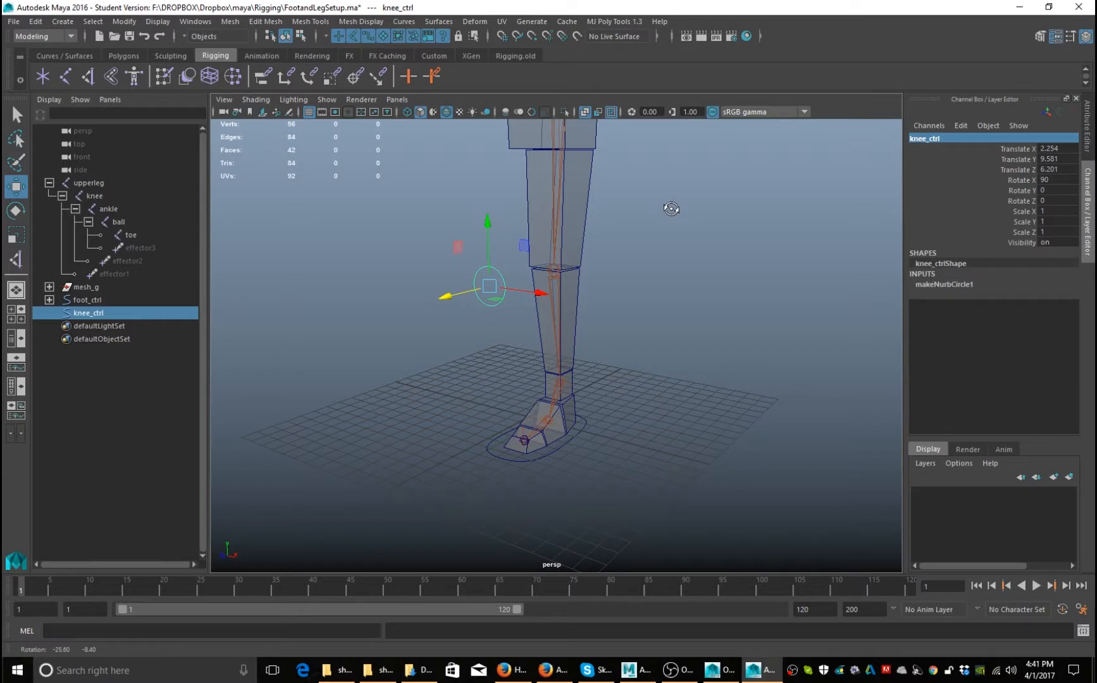
{"action": "left_click_drag", "start_coordinate": [671, 208], "coordinate": [598, 345], "text": "alt"}
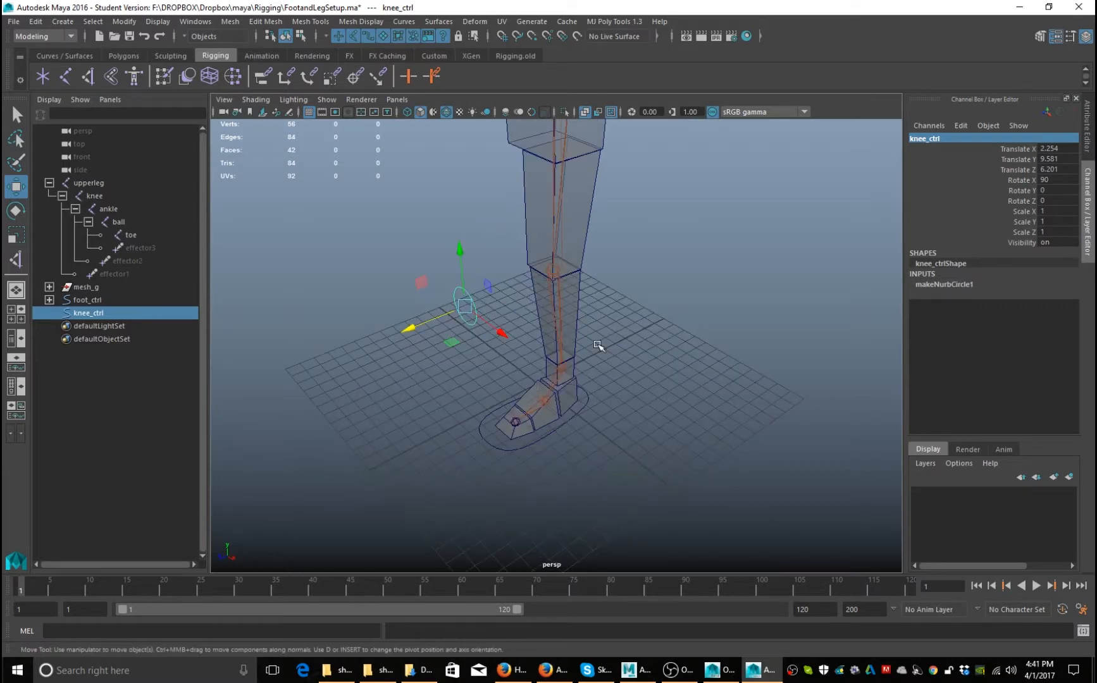
{"action": "left_click_drag", "start_coordinate": [598, 345], "coordinate": [641, 422], "text": "alt"}
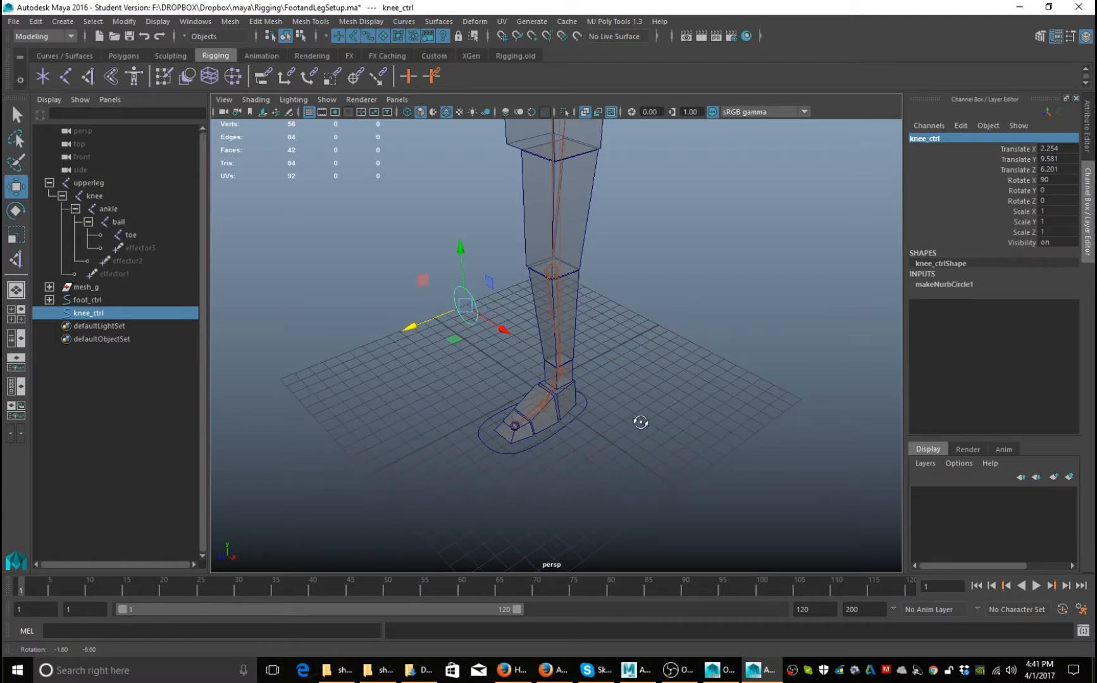
{"action": "left_click_drag", "start_coordinate": [641, 422], "coordinate": [636, 422], "text": "alt"}
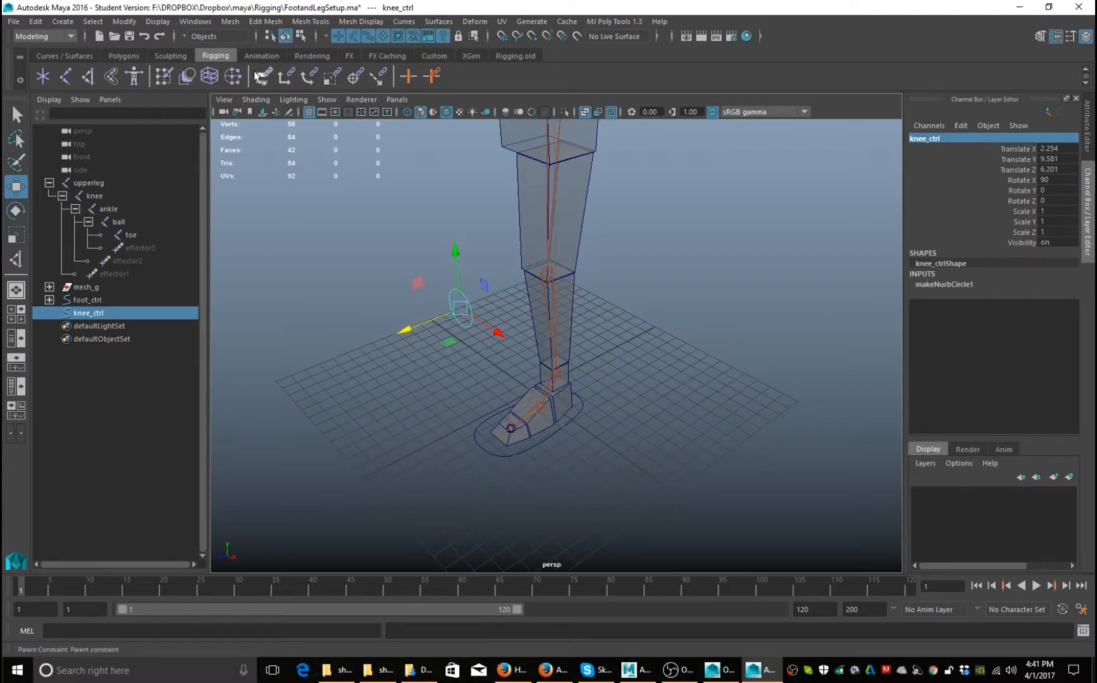
{"action": "left_click", "coordinate": [164, 76]}
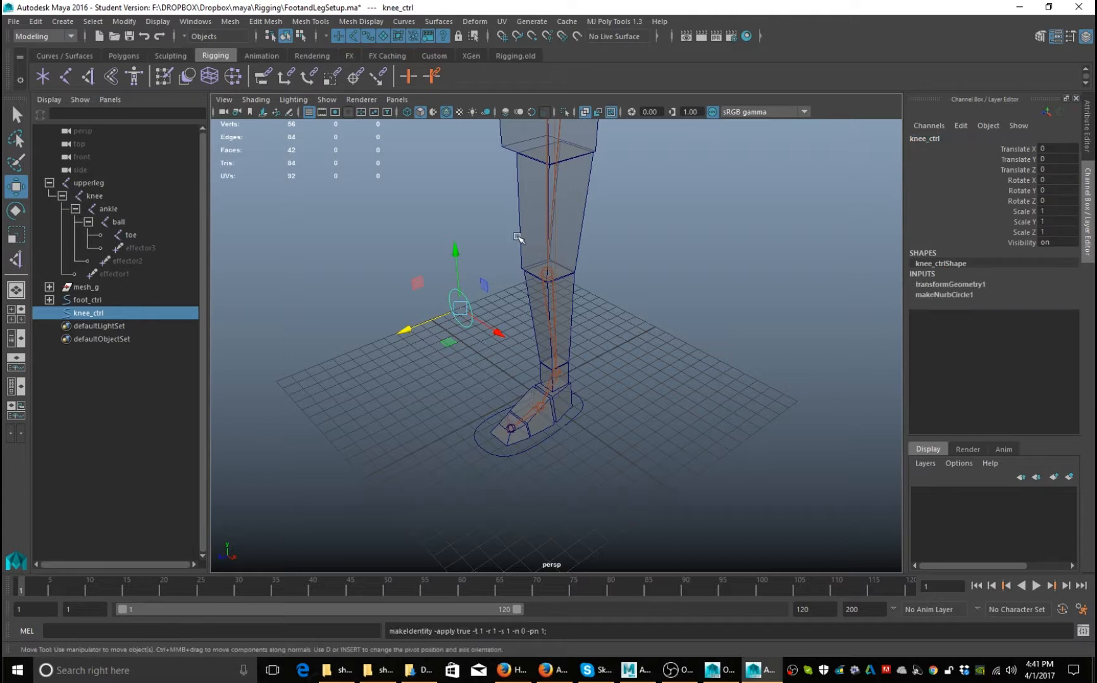
{"action": "left_click_drag", "start_coordinate": [517, 237], "coordinate": [623, 303], "text": "alt"}
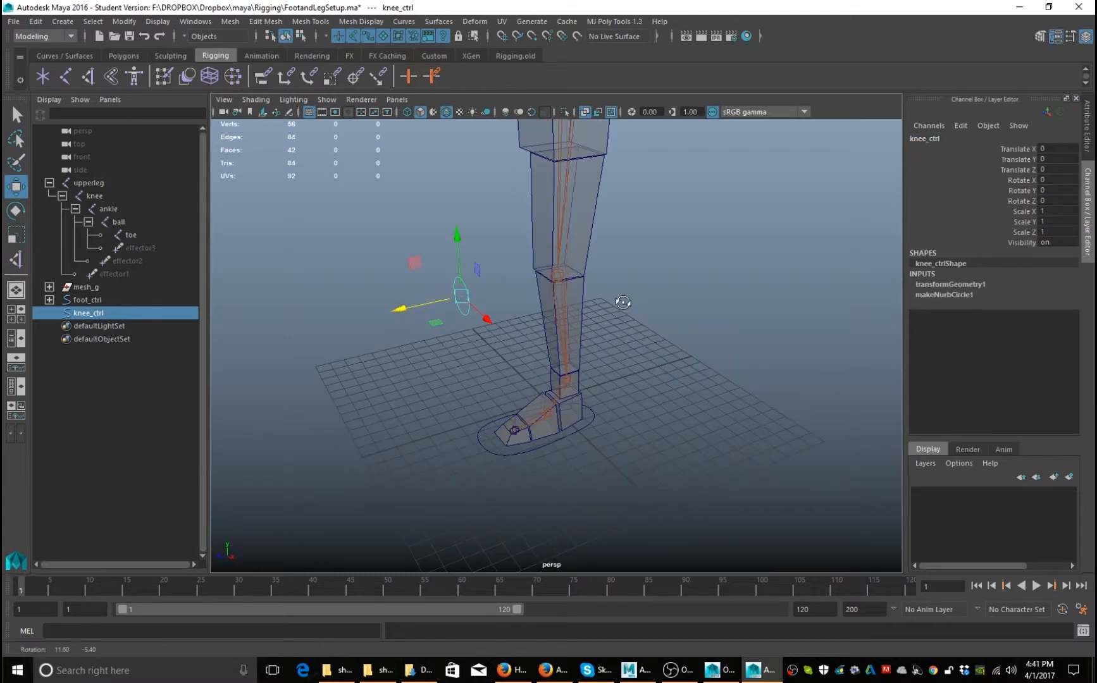
{"action": "left_click_drag", "start_coordinate": [623, 302], "coordinate": [652, 306], "text": "alt"}
- Switch to the Rigging menu set and try a Pole Vector constraint with ankle_ik selected before knee_ctrl
{"action": "left_click", "coordinate": [49, 300]}
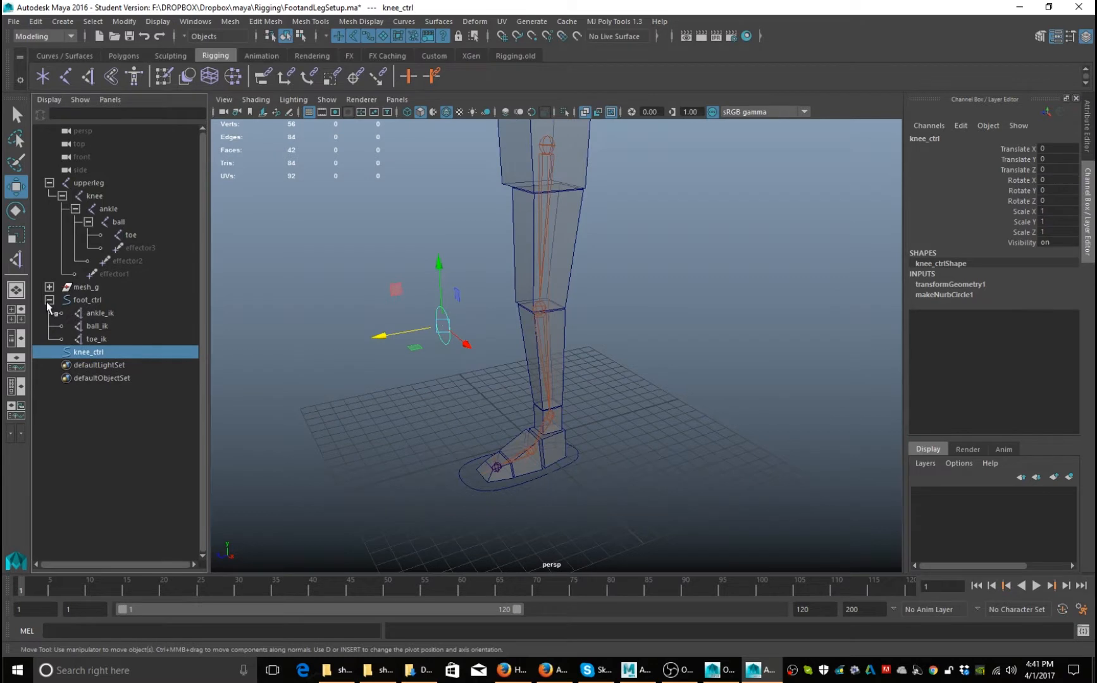
{"action": "left_click", "coordinate": [113, 314]}
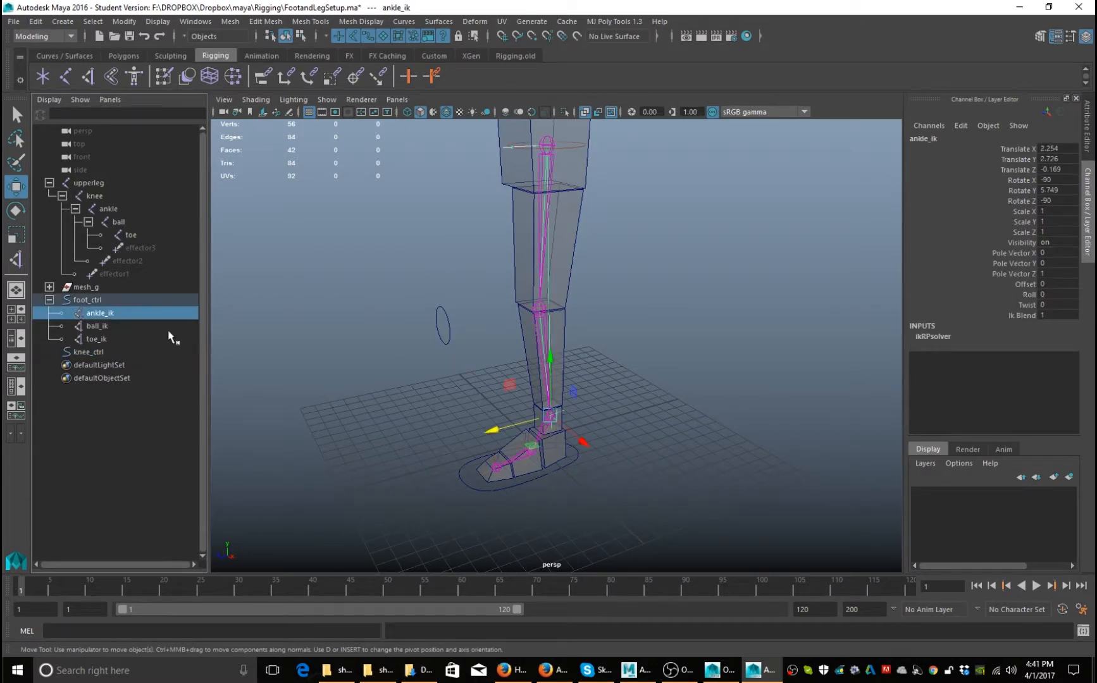
{"action": "left_click", "coordinate": [442, 328], "text": "shift"}
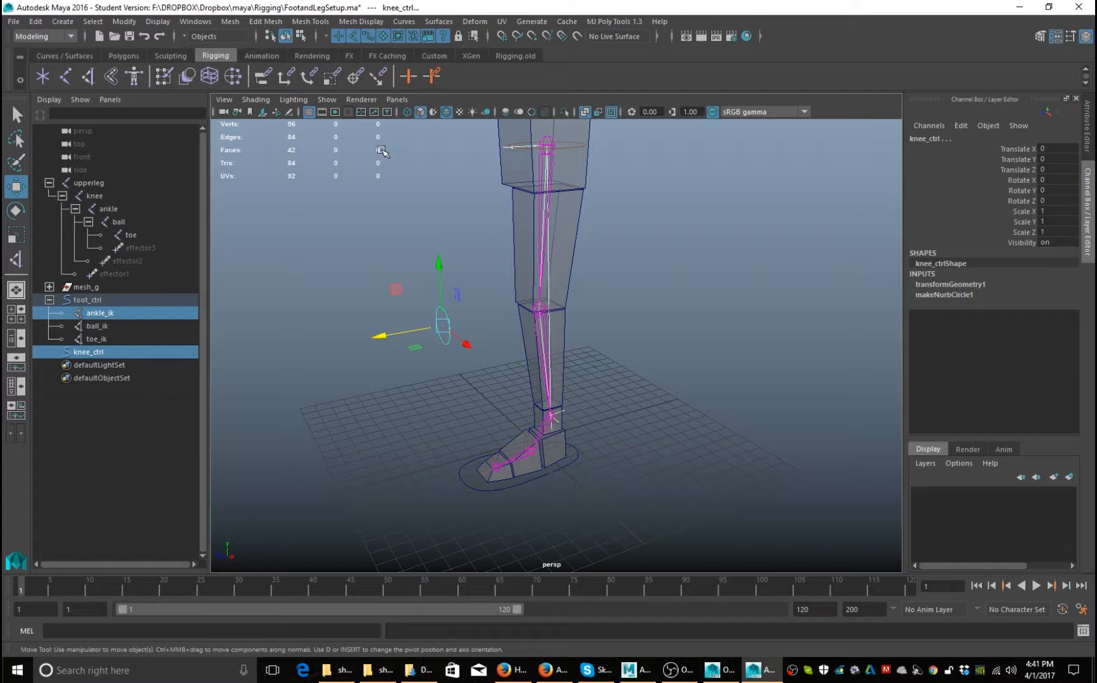
{"action": "left_click", "coordinate": [44, 36]}
{"action": "left_click", "coordinate": [59, 56]}
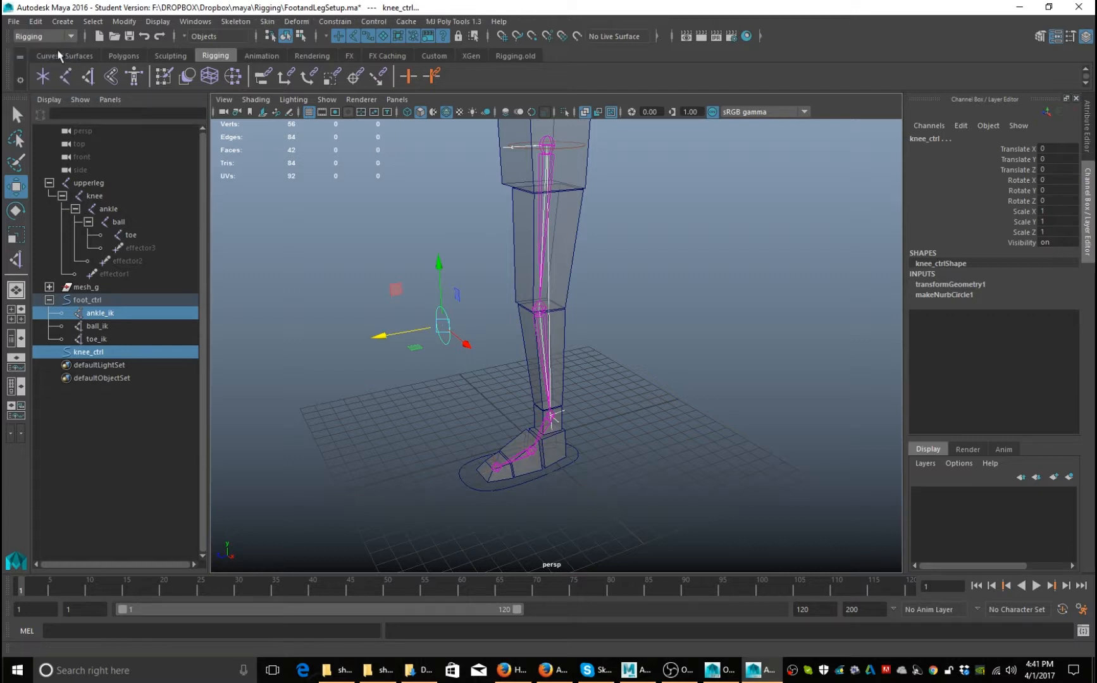
{"action": "left_click", "coordinate": [335, 21]}
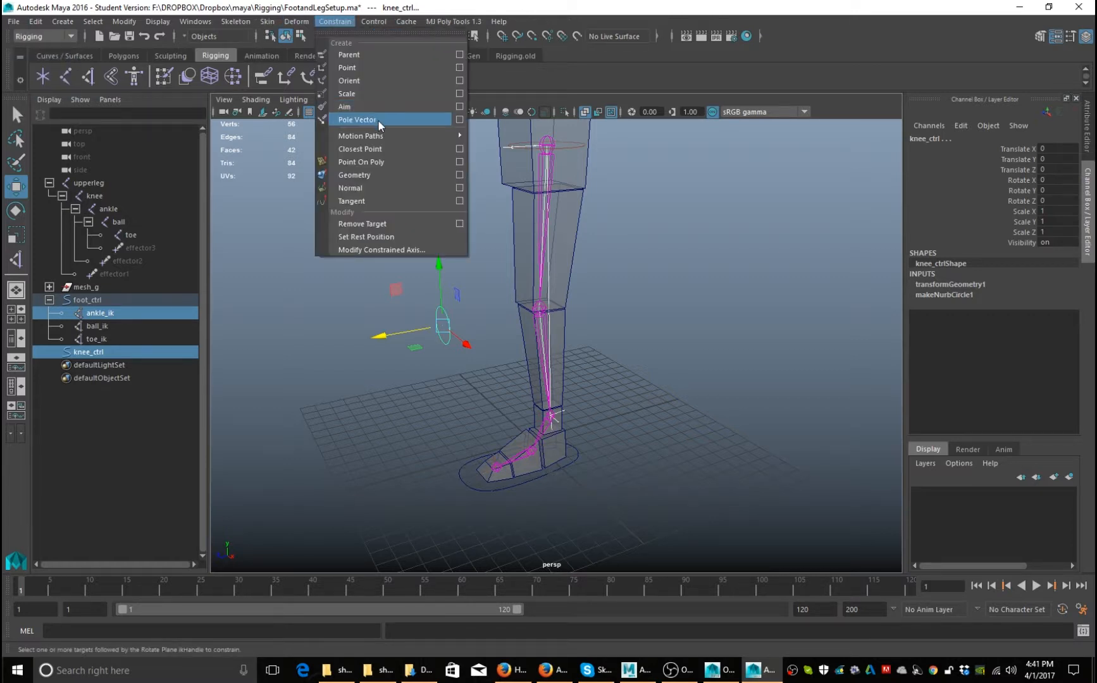
{"action": "left_click", "coordinate": [378, 121]}
{"action": "left_click", "coordinate": [411, 212]}
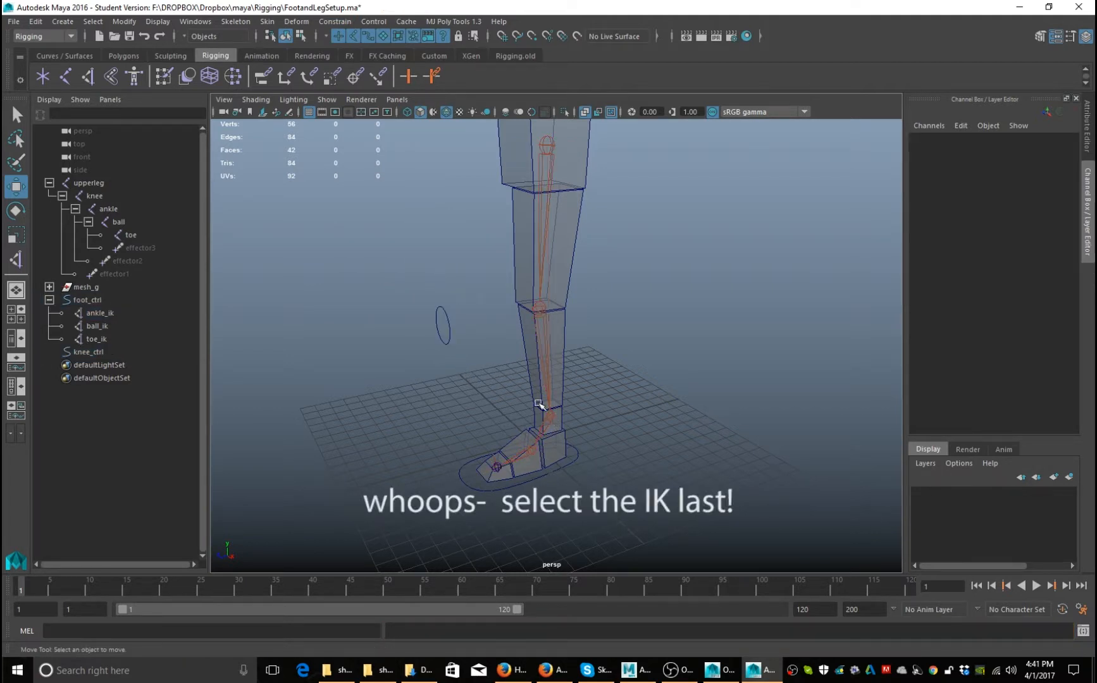
- Select knee_ctrl followed by ankle_ik and apply a Pole Vector constraint
{"action": "left_click", "coordinate": [450, 326]}
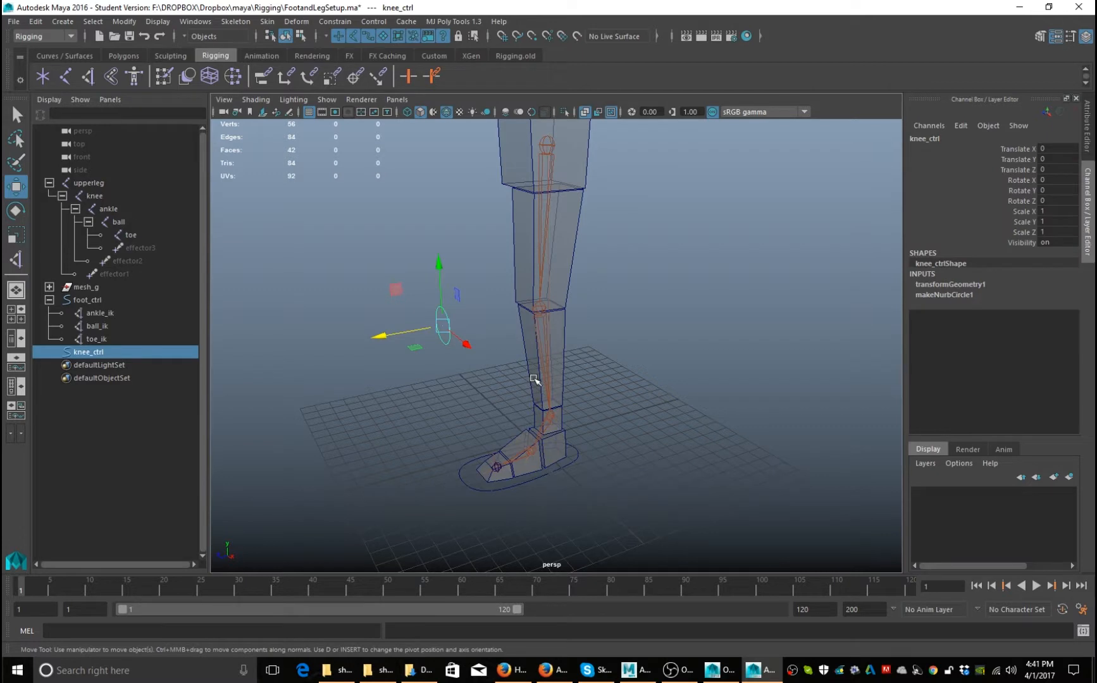
{"action": "left_click", "coordinate": [565, 411], "text": "shift"}
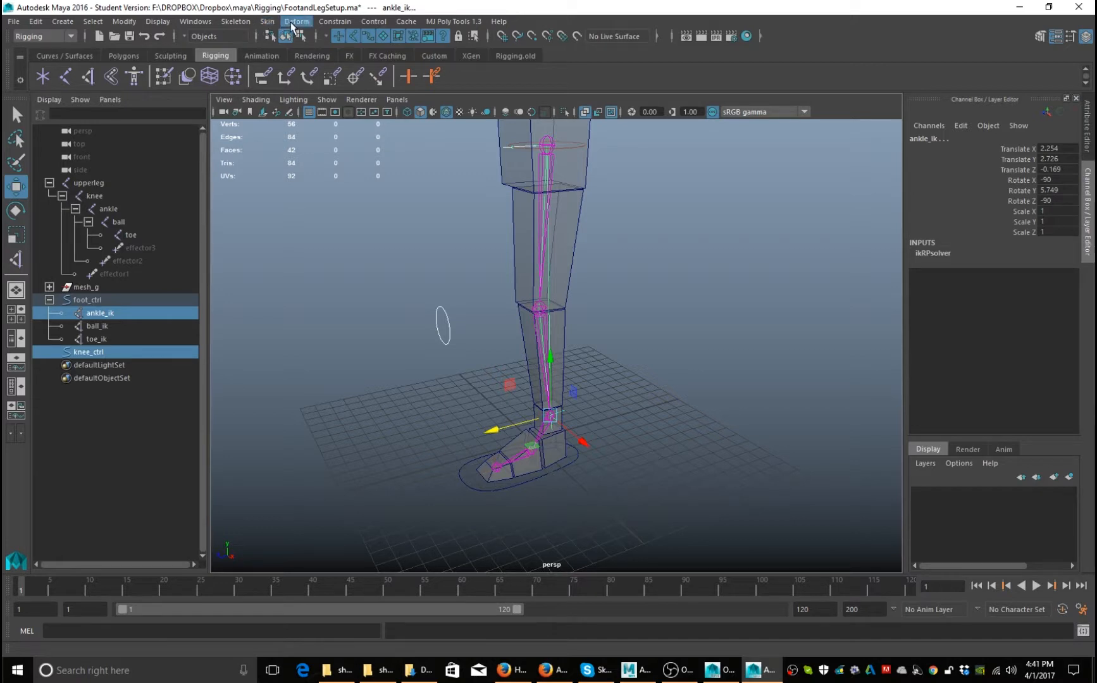
{"action": "left_click", "coordinate": [335, 21]}
{"action": "left_click", "coordinate": [361, 120]}
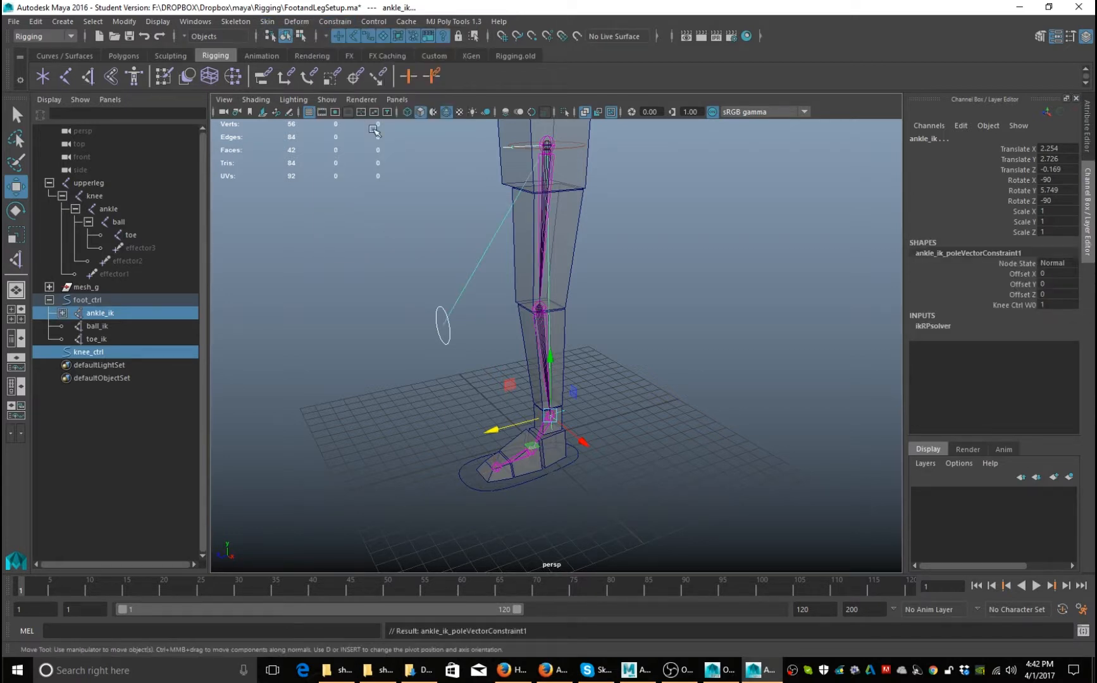
- Select the knee control and ankle_ik in turn to examine the pole vector link
{"action": "left_click", "coordinate": [663, 363]}
{"action": "left_click_drag", "start_coordinate": [483, 360], "coordinate": [443, 327]}
{"action": "left_click", "coordinate": [566, 421]}
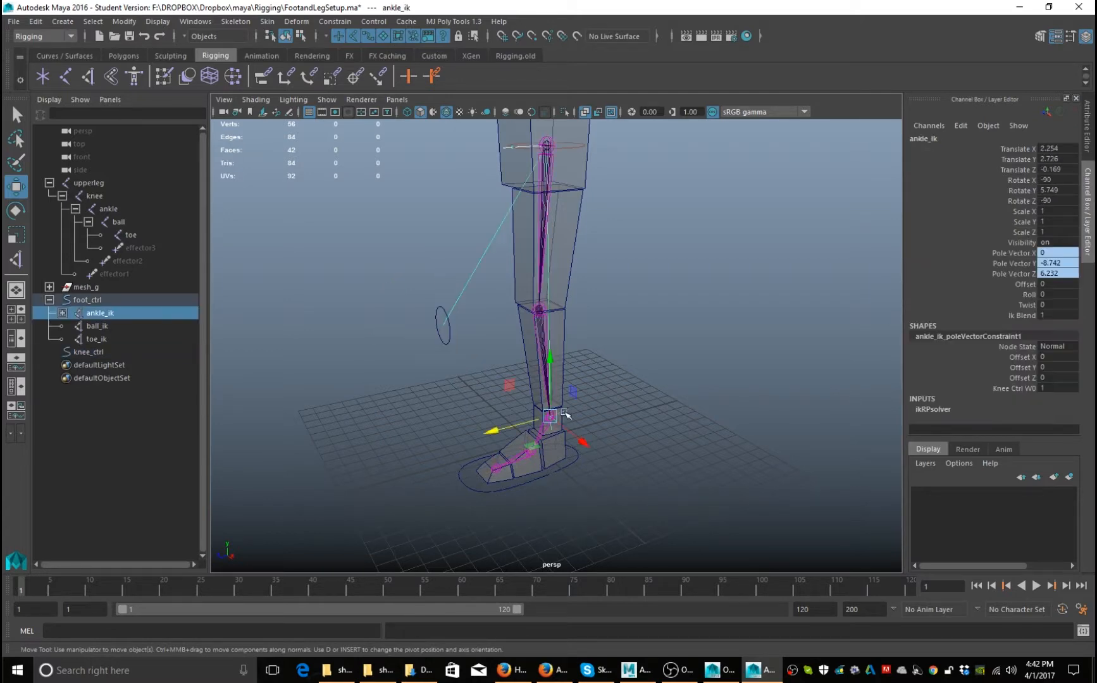
- Delete the construction history of knee_ctrl and deselect it
{"action": "left_click_drag", "start_coordinate": [588, 336], "coordinate": [554, 333], "text": "alt"}
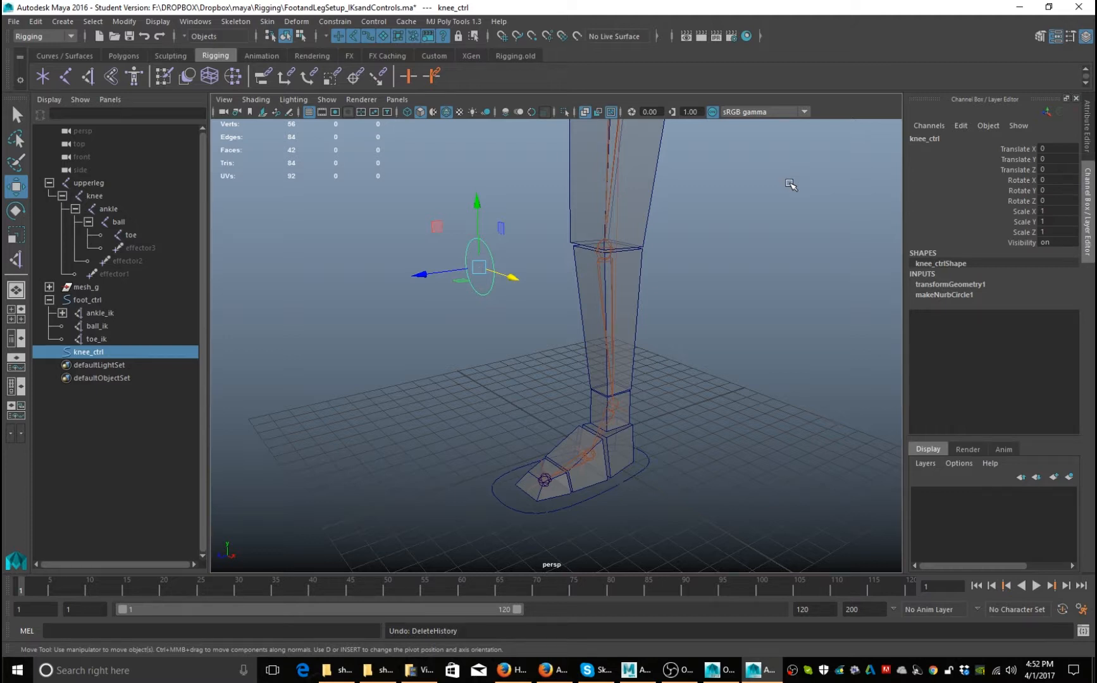
{"action": "key", "text": "alt+shift+d"}
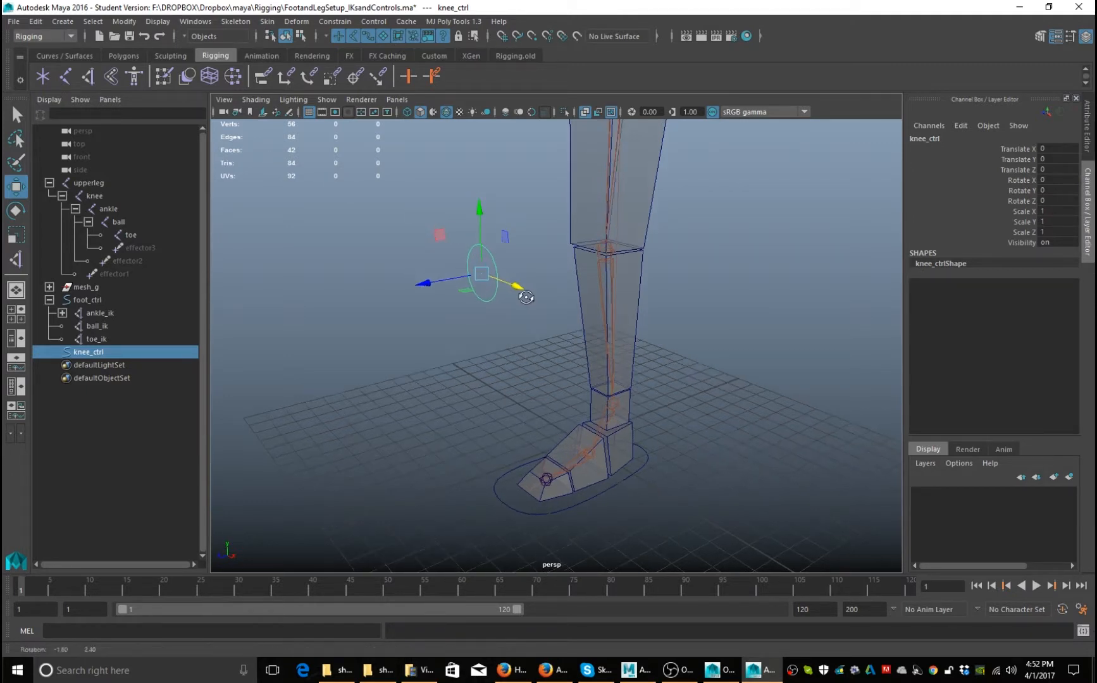
{"action": "left_click", "coordinate": [537, 328]}
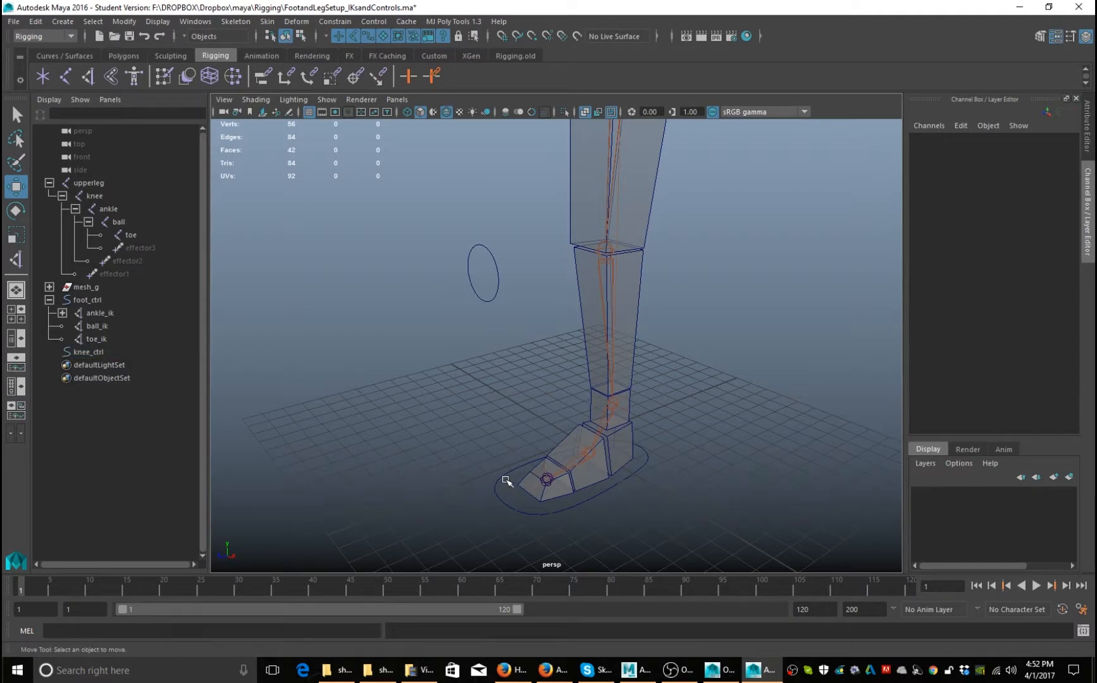
- Move foot_ctrl upward and around and rotate it to test how the leg joints follow
{"action": "left_click", "coordinate": [497, 290]}
{"action": "left_click_drag", "start_coordinate": [536, 294], "coordinate": [537, 321], "text": "alt"}
{"action": "left_click_drag", "start_coordinate": [504, 450], "coordinate": [520, 475]}
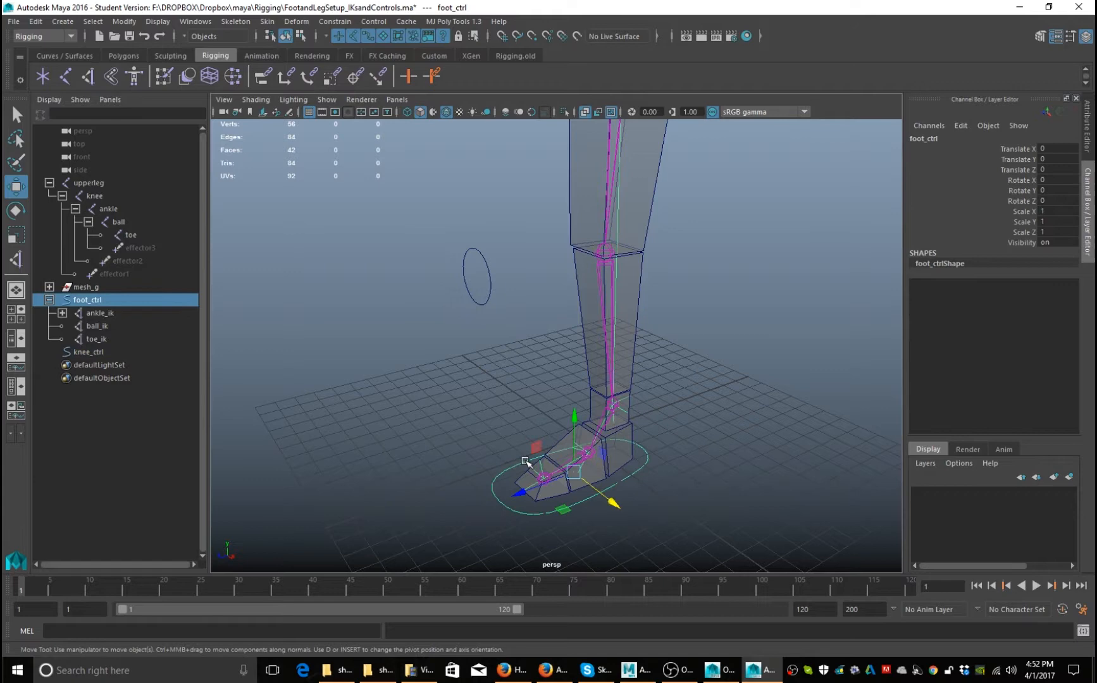
{"action": "left_click_drag", "start_coordinate": [560, 419], "coordinate": [562, 351]}
{"action": "mouse_move", "coordinate": [607, 387]}
{"action": "left_mouse_down", "text": "alt"}
{"action": "mouse_move", "coordinate": [649, 395]}
{"action": "mouse_move", "coordinate": [613, 402]}
{"action": "left_mouse_up", "text": "alt"}
{"action": "left_click_drag", "start_coordinate": [548, 424], "coordinate": [713, 366]}
{"action": "key", "text": "e"}
{"action": "key", "text": "w"}
{"action": "left_click_drag", "start_coordinate": [672, 331], "coordinate": [750, 288]}
{"action": "key", "text": "ctrl+z"}
{"action": "left_click_drag", "start_coordinate": [675, 334], "coordinate": [764, 260]}
- Move knee_ctrl around beside the bent leg to test how it steers the knee direction
{"action": "left_click", "coordinate": [570, 305]}
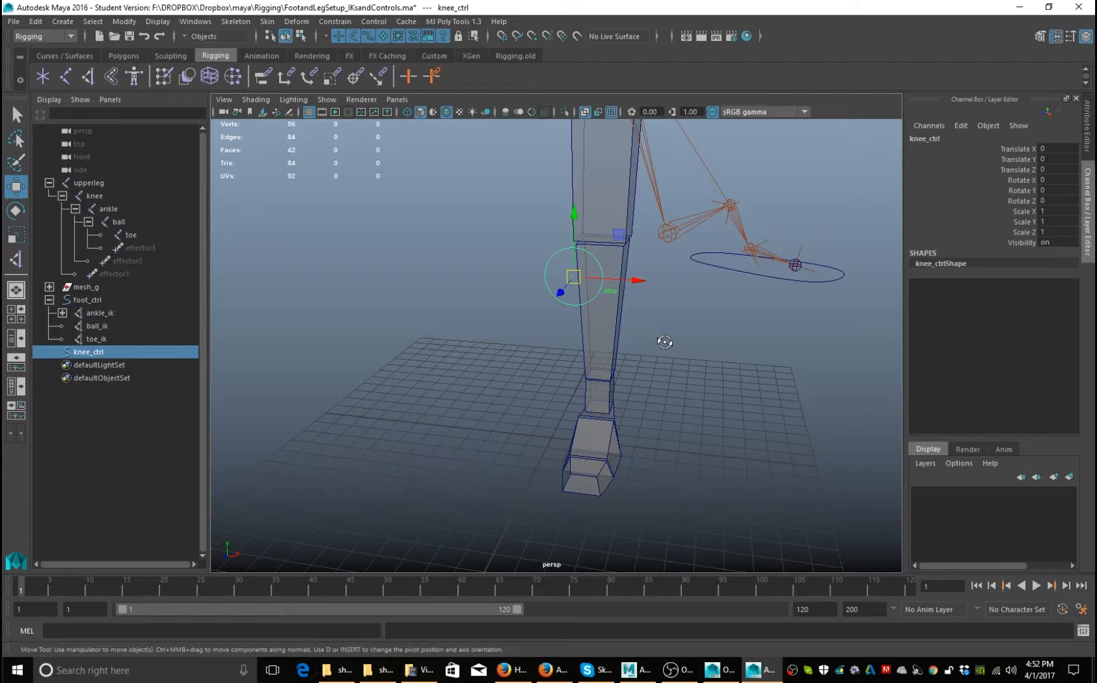
{"action": "left_click_drag", "start_coordinate": [662, 341], "coordinate": [722, 325], "text": "alt"}
{"action": "left_click_drag", "start_coordinate": [645, 258], "coordinate": [746, 212]}
{"action": "scroll", "coordinate": [669, 332], "scroll_direction": "down", "scroll_amount": 1}
{"action": "left_click_drag", "start_coordinate": [669, 331], "coordinate": [750, 218], "text": "alt"}
{"action": "left_click_drag", "start_coordinate": [745, 266], "coordinate": [784, 315], "text": "alt"}
{"action": "left_click", "coordinate": [722, 328]}
{"action": "left_click", "coordinate": [727, 232]}
{"action": "left_click_drag", "start_coordinate": [728, 221], "coordinate": [727, 251], "text": "alt"}
{"action": "left_click_drag", "start_coordinate": [726, 251], "coordinate": [818, 203]}
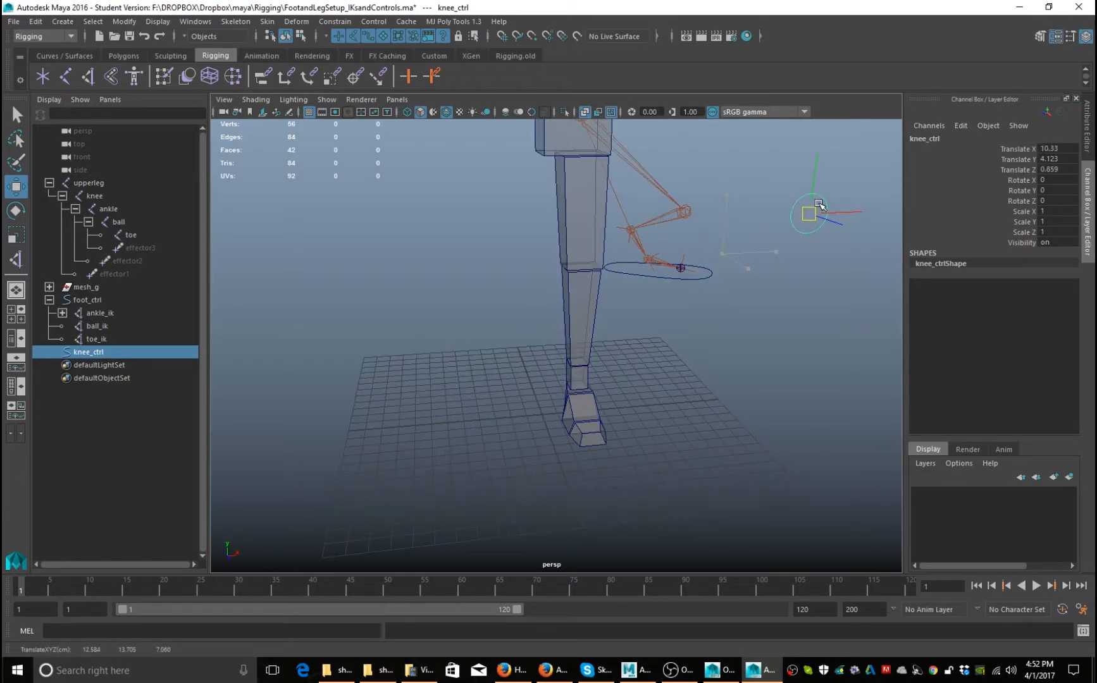
- Undo the test moves and rotation of knee_ctrl and foot_ctrl
{"action": "key", "text": "ctrl+z"}
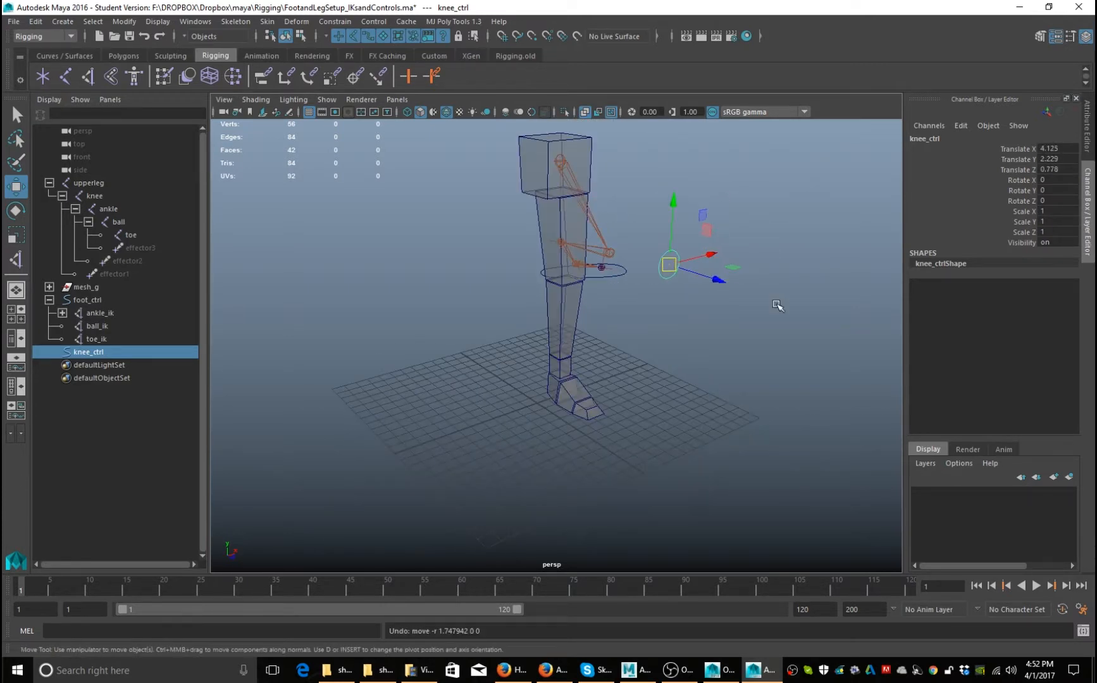
{"action": "key", "text": "ctrl+z"}
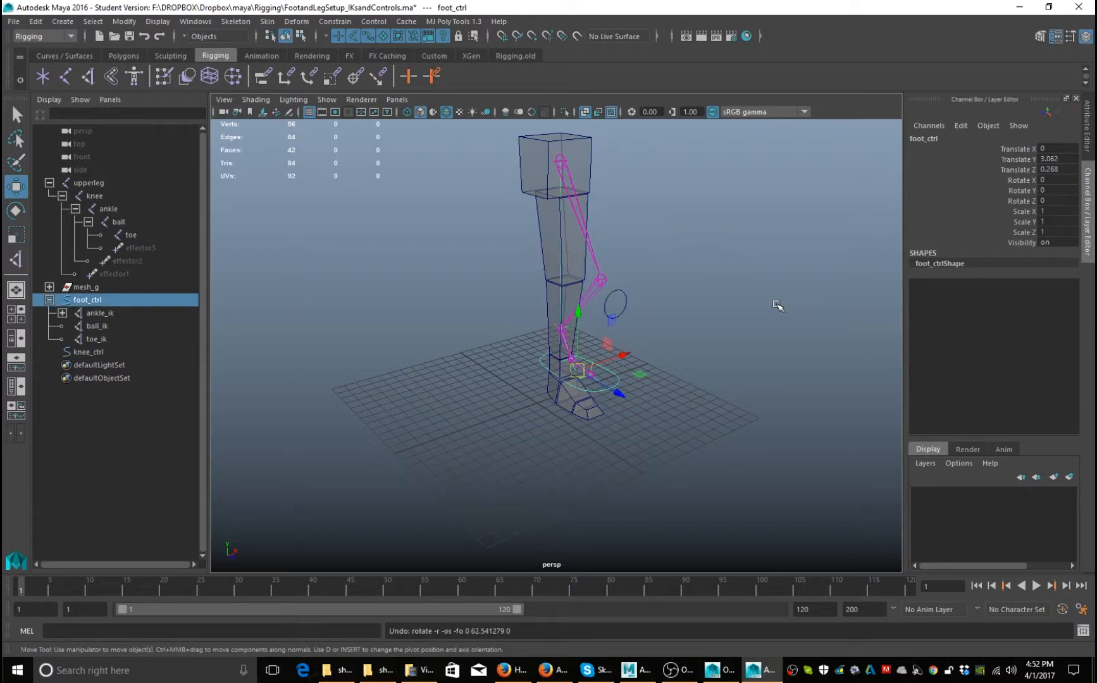
{"action": "key", "text": "ctrl+z"}
{"action": "key", "text": "ctrl+z"}
- Parent knee_ctrl under foot_ctrl in the hierarchy and check that selecting foot_ctrl includes it
{"action": "left_click_drag", "start_coordinate": [779, 306], "coordinate": [831, 307], "text": "alt"}
{"action": "left_click", "coordinate": [816, 314]}
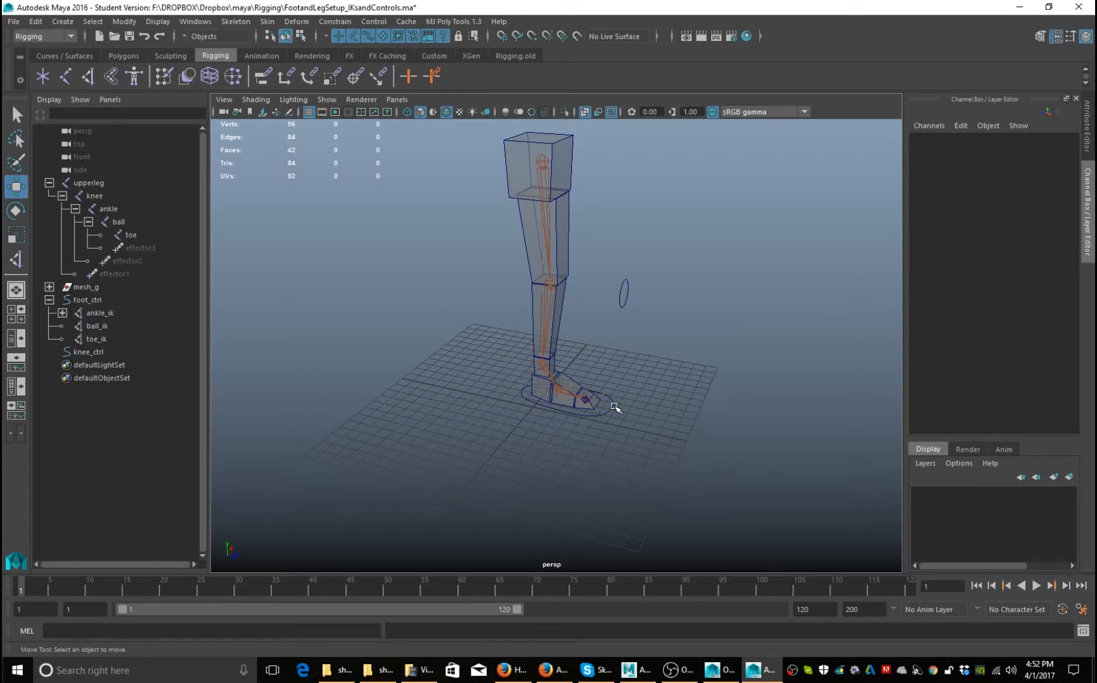
{"action": "left_click", "coordinate": [622, 307]}
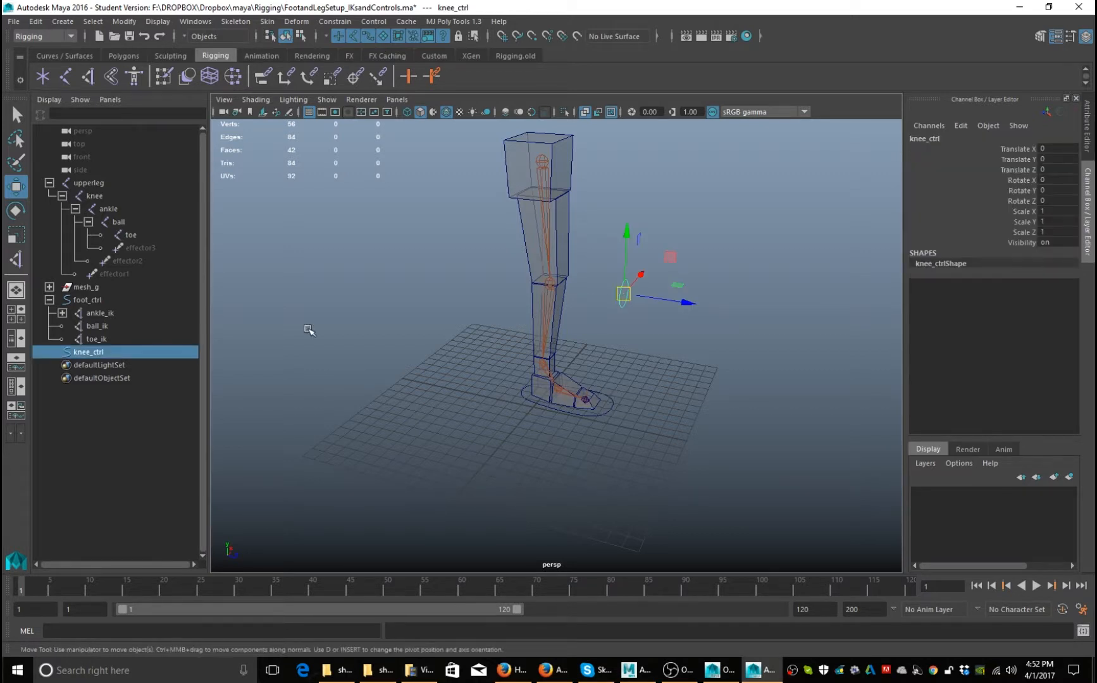
{"action": "middle_click_drag", "start_coordinate": [89, 354], "coordinate": [98, 301]}
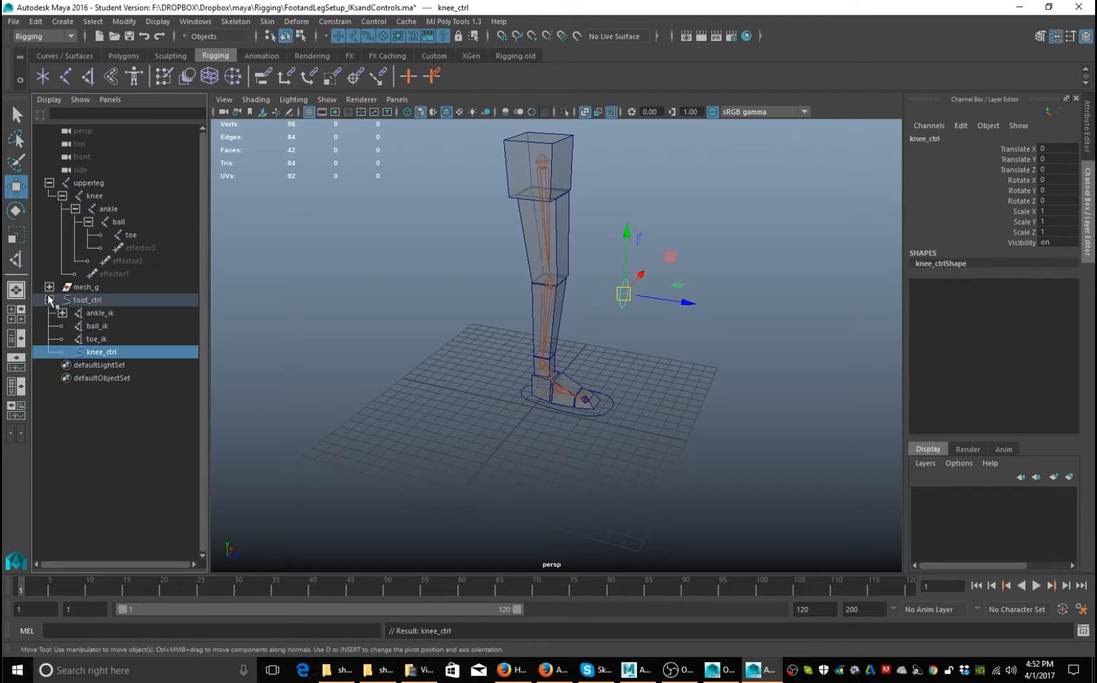
{"action": "left_click", "coordinate": [48, 300]}
{"action": "left_click", "coordinate": [88, 300]}
{"action": "left_click", "coordinate": [49, 300]}
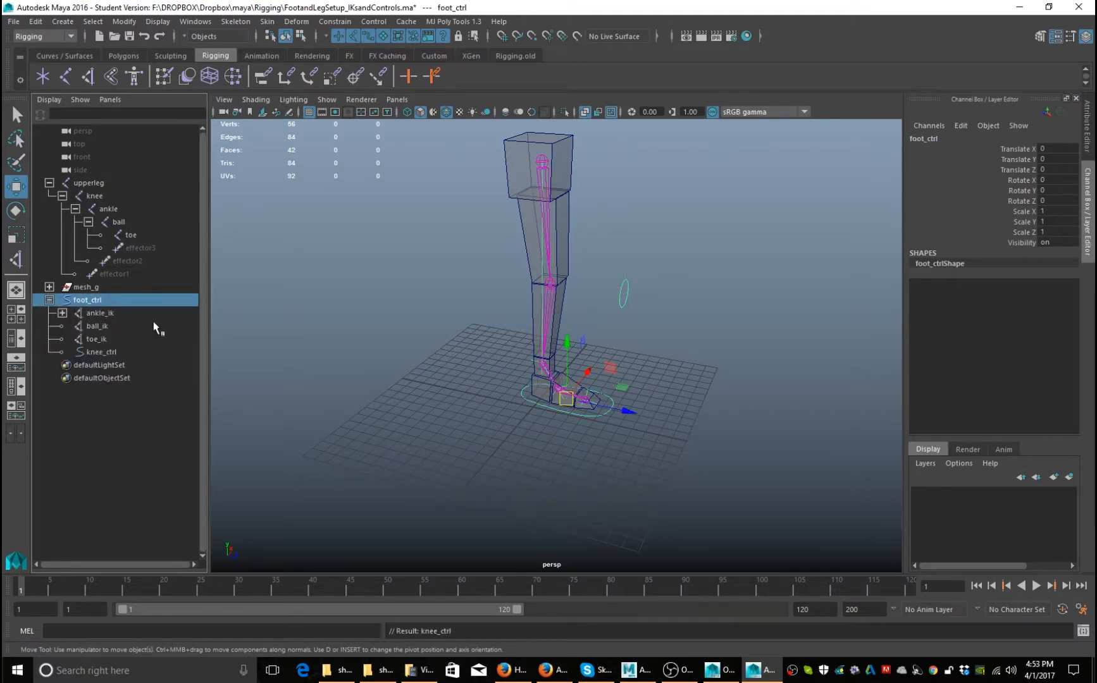
- Lift foot_ctrl and shift it backward to test how knee_ctrl and the leg follow, undoing the test moves
{"action": "left_click", "coordinate": [661, 401]}
{"action": "left_click", "coordinate": [583, 398]}
{"action": "left_click_drag", "start_coordinate": [582, 398], "coordinate": [574, 300], "text": "alt"}
{"action": "left_click", "coordinate": [638, 273]}
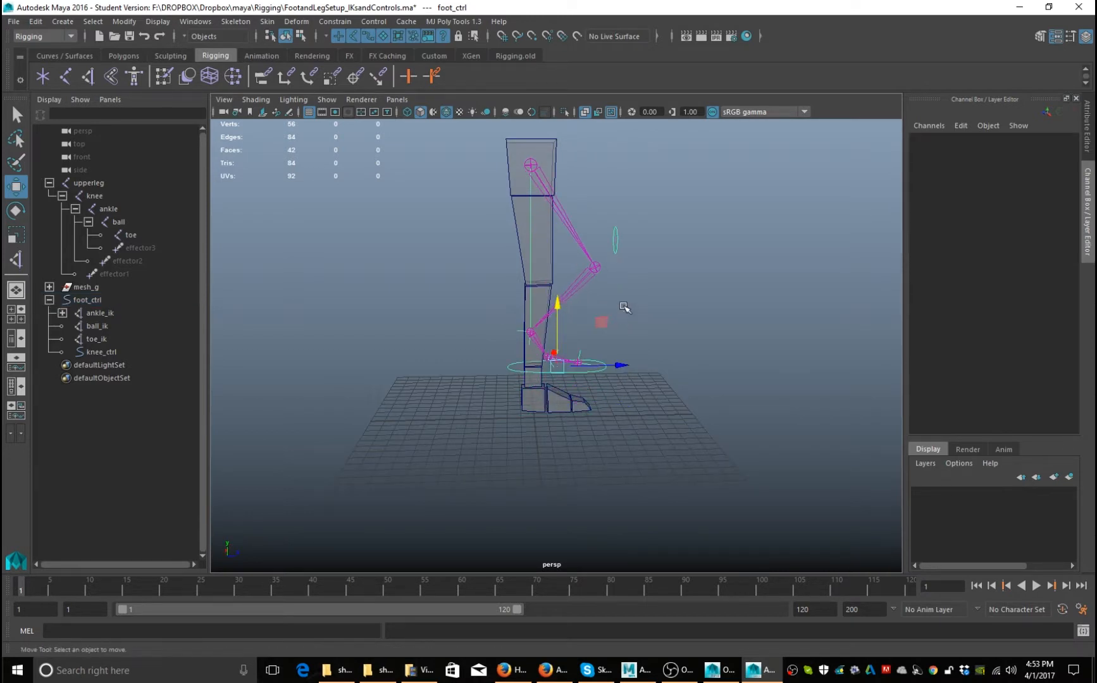
{"action": "left_click_drag", "start_coordinate": [638, 282], "coordinate": [627, 313], "text": "alt"}
{"action": "key", "text": "ctrl+z"}
{"action": "key", "text": "ctrl+z"}
{"action": "left_click_drag", "start_coordinate": [626, 408], "coordinate": [530, 400]}
{"action": "key", "text": "ctrl+z"}
- Move foot_ctrl forward and up, shift knee_ctrl beside the bent knee as a test, and undo these moves
{"action": "left_click_drag", "start_coordinate": [628, 400], "coordinate": [658, 414]}
{"action": "left_click_drag", "start_coordinate": [638, 354], "coordinate": [638, 301]}
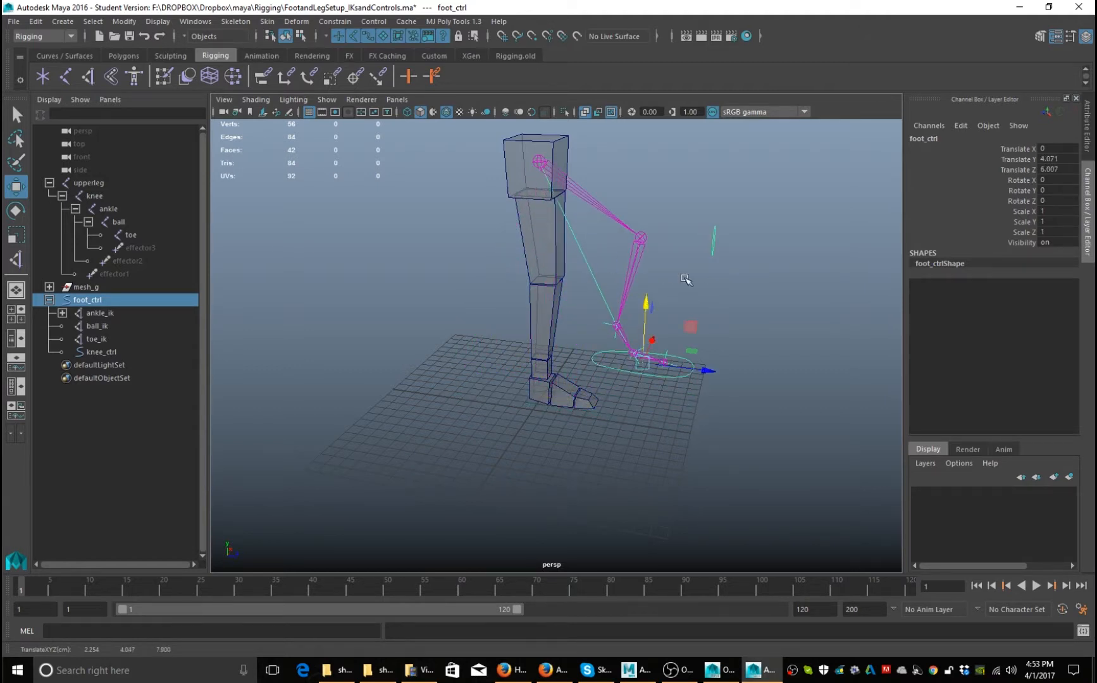
{"action": "left_click", "coordinate": [713, 252]}
{"action": "left_click_drag", "start_coordinate": [774, 325], "coordinate": [687, 322], "text": "alt"}
{"action": "left_click_drag", "start_coordinate": [722, 251], "coordinate": [656, 259]}
{"action": "key", "text": "ctrl+z"}
{"action": "key", "text": "ctrl+z"}
{"action": "key", "text": "ctrl+z"}
{"action": "key", "text": "ctrl+z"}
{"action": "key", "text": "ctrl+z"}
{"action": "key", "text": "ctrl+z"}
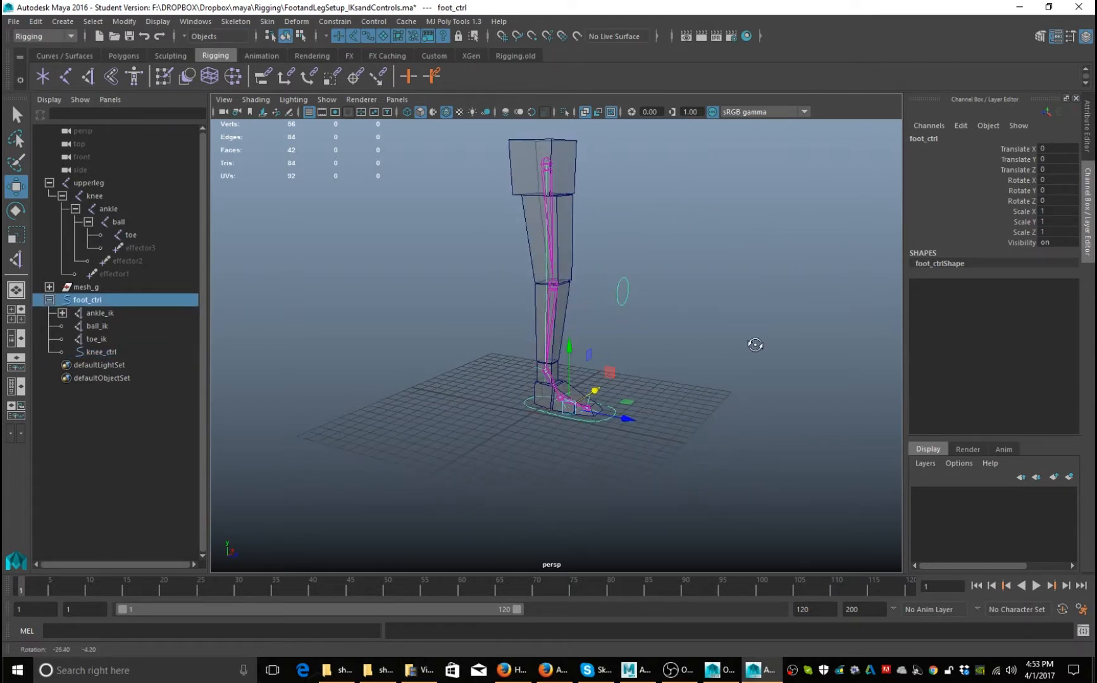
- Rotate foot_ctrl to test how the foot turns, undo the rotation, and deselect the control
{"action": "key", "text": "e"}
{"action": "left_click_drag", "start_coordinate": [557, 364], "coordinate": [595, 365]}
{"action": "key", "text": "ctrl+z"}
{"action": "left_click_drag", "start_coordinate": [677, 375], "coordinate": [708, 379], "text": "alt"}
{"action": "left_click", "coordinate": [709, 379]}
- Select foot_ctrl and examine the foot, its joints and the control curve from several angles
{"action": "right_click_drag", "start_coordinate": [710, 379], "coordinate": [698, 368], "text": "alt"}
{"action": "middle_click_drag", "start_coordinate": [699, 368], "coordinate": [712, 396], "text": "alt"}
{"action": "left_click_drag", "start_coordinate": [712, 396], "coordinate": [619, 395], "text": "alt"}
{"action": "right_click_drag", "start_coordinate": [620, 394], "coordinate": [679, 428], "text": "alt"}
{"action": "middle_click_drag", "start_coordinate": [678, 428], "coordinate": [678, 391], "text": "alt"}
{"action": "left_click_drag", "start_coordinate": [679, 391], "coordinate": [695, 399], "text": "alt"}
{"action": "key", "text": "w"}
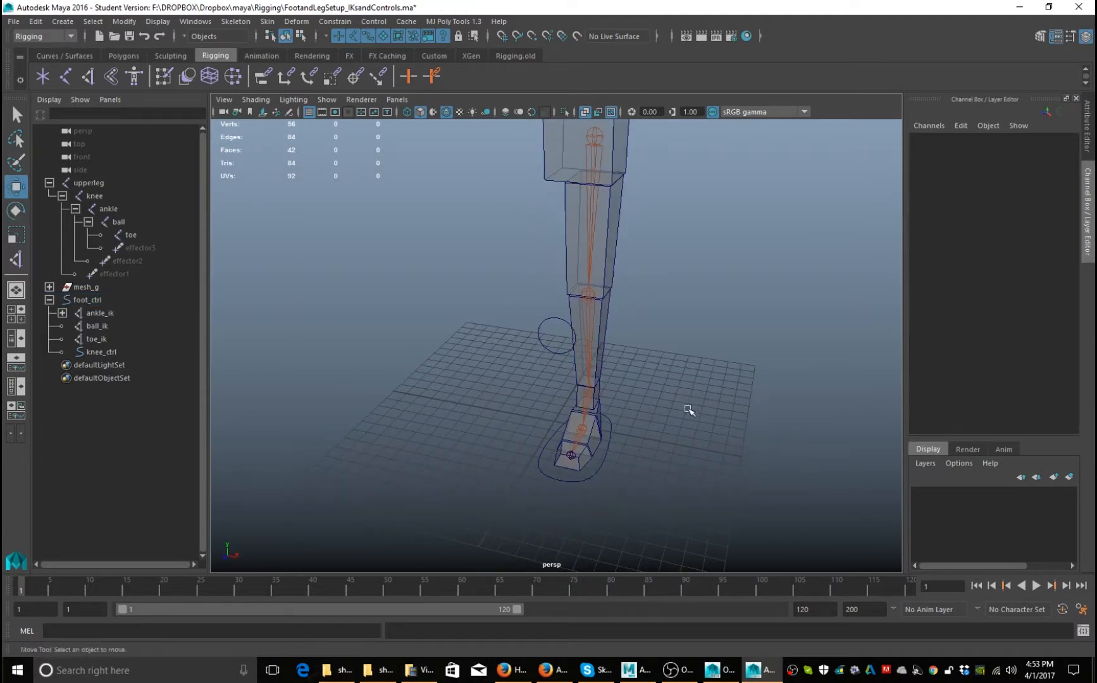
{"action": "middle_click_drag", "start_coordinate": [664, 415], "coordinate": [660, 399], "text": "alt"}
{"action": "right_click_drag", "start_coordinate": [659, 399], "coordinate": [710, 403], "text": "alt"}
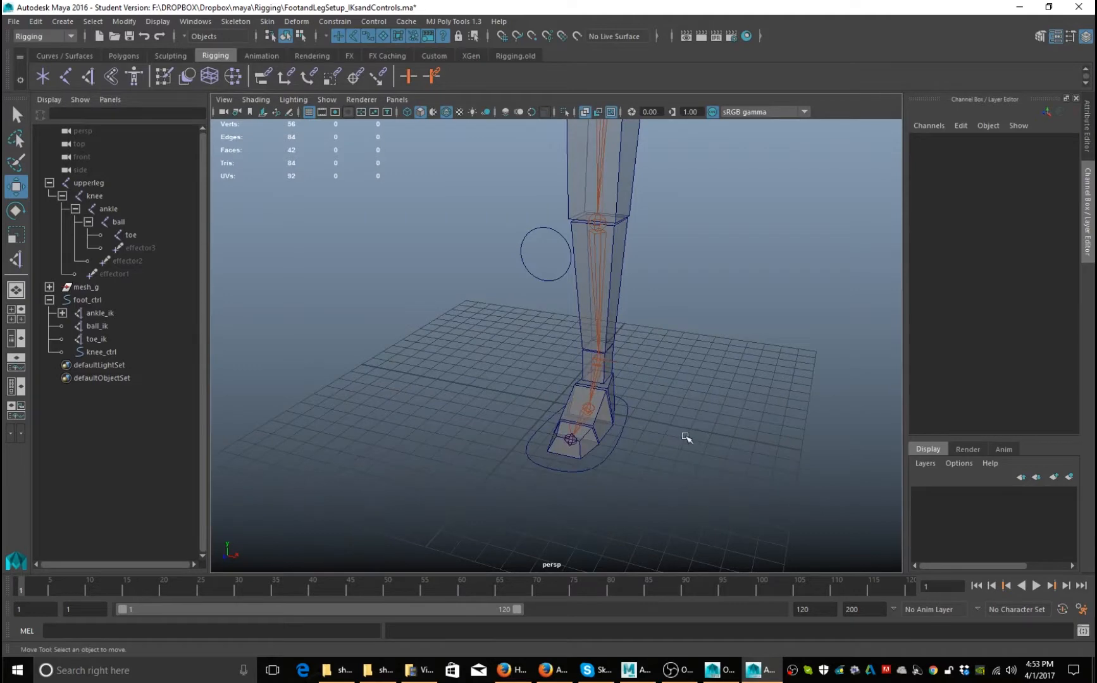
{"action": "left_click", "coordinate": [623, 441]}
{"action": "left_click_drag", "start_coordinate": [679, 423], "coordinate": [620, 429], "text": "alt"}
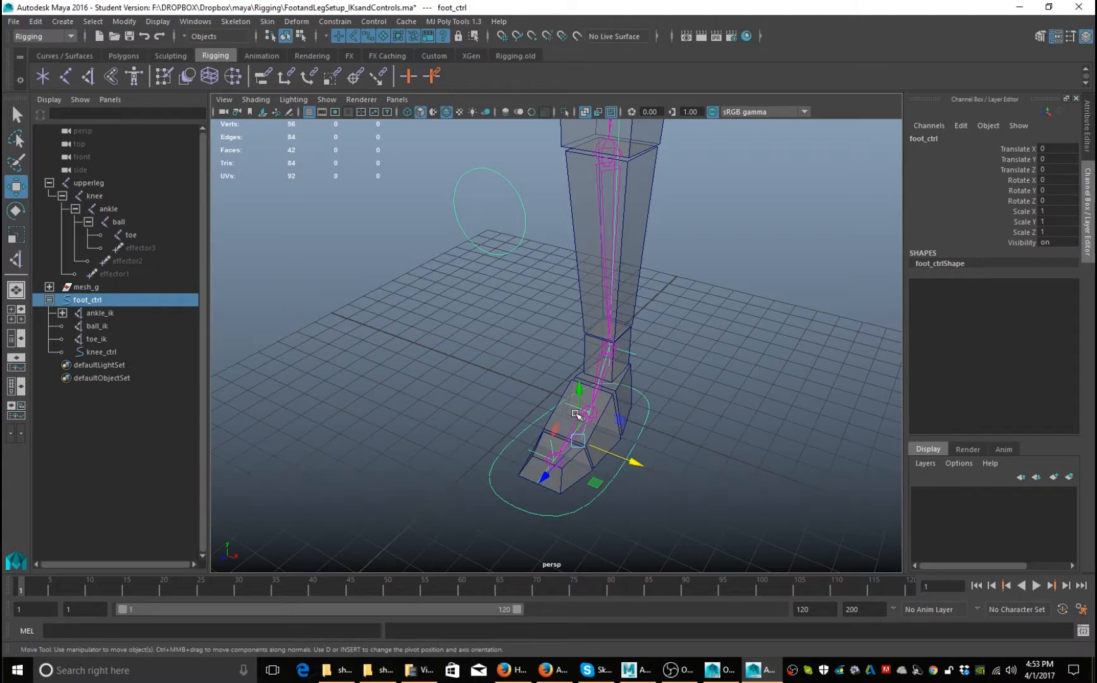
{"action": "left_click_drag", "start_coordinate": [576, 415], "coordinate": [636, 472], "text": "alt"}
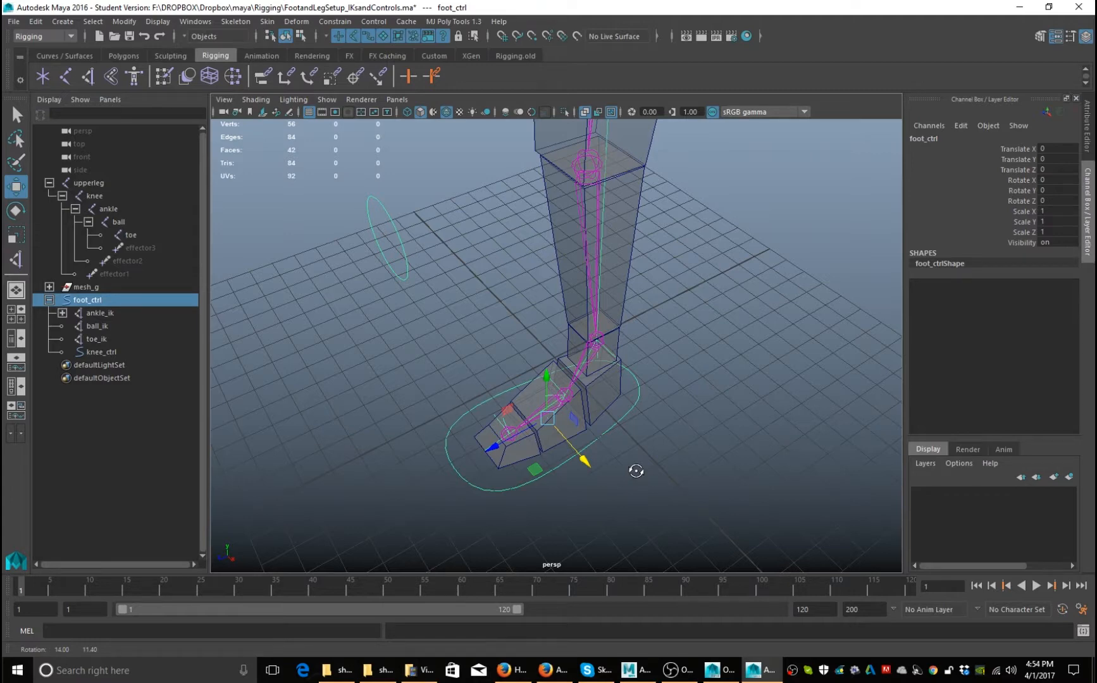
{"action": "left_click_drag", "start_coordinate": [636, 471], "coordinate": [652, 465], "text": "alt"}
- Rotate foot_ctrl freely on all axes to test the foot's motion, and undo the rotation
{"action": "key", "text": "e"}
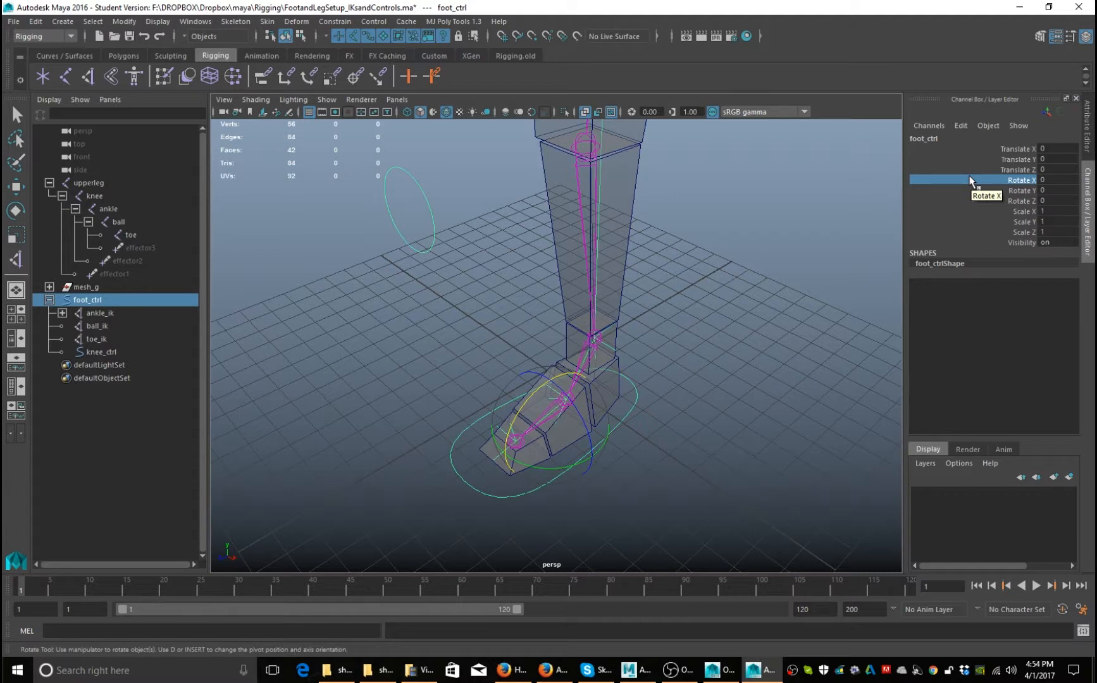
{"action": "key", "text": "q"}
{"action": "key", "text": "e"}
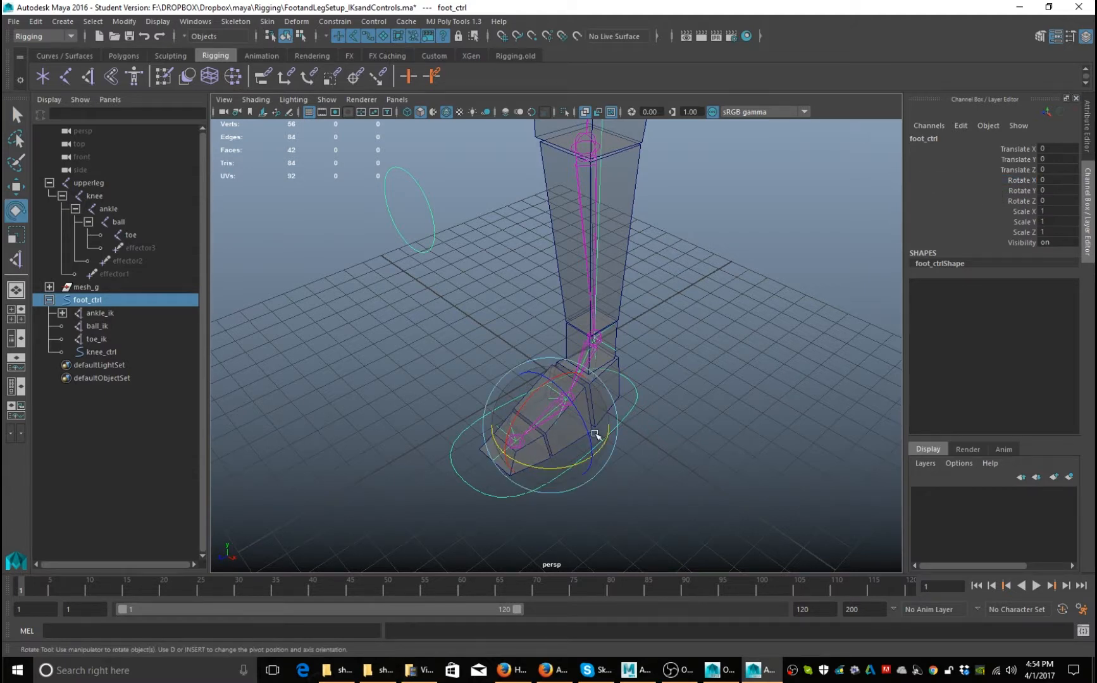
{"action": "left_click_drag", "start_coordinate": [595, 435], "coordinate": [557, 452]}
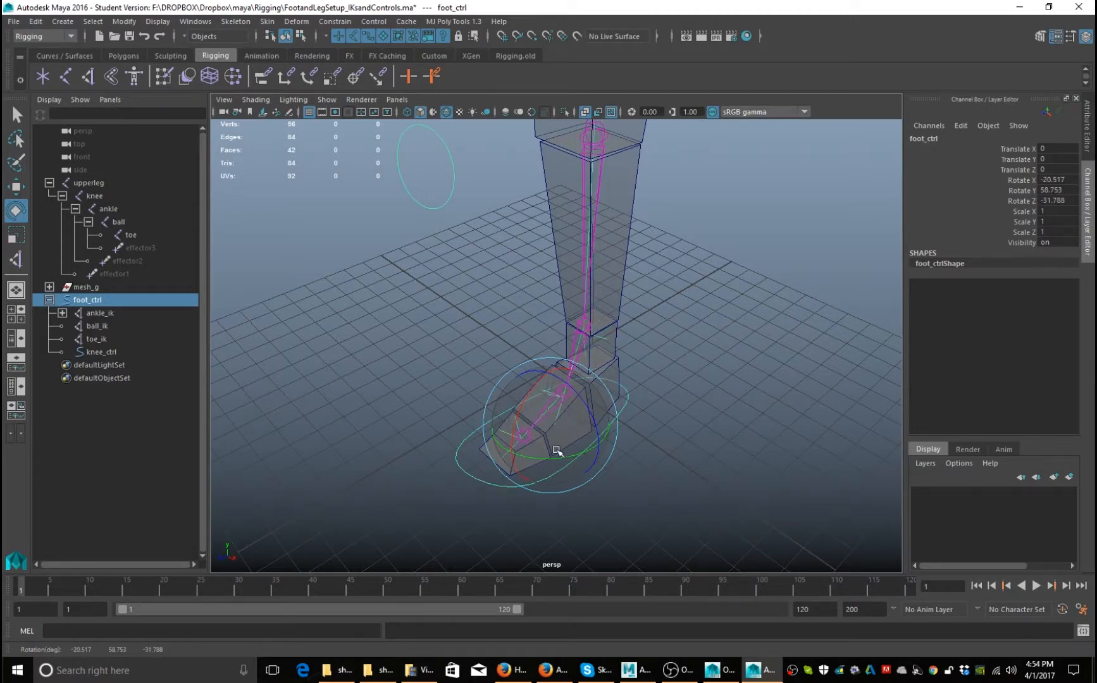
{"action": "key", "text": "ctrl+z"}
{"action": "key", "text": "ctrl+z"}
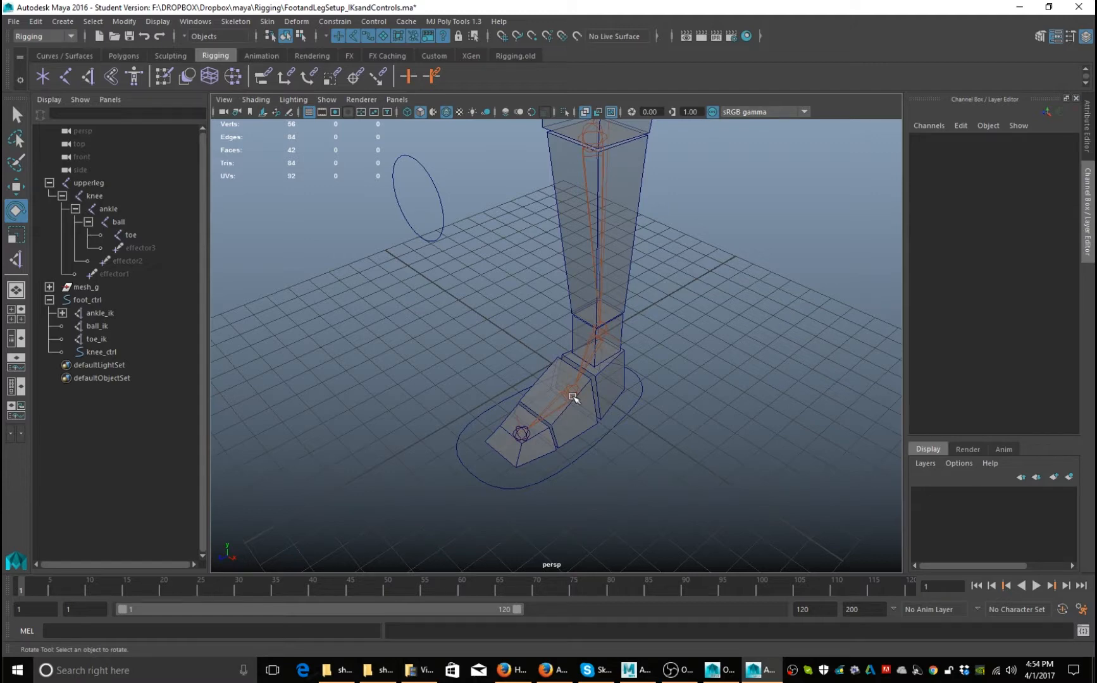
- Inspect the ball and toe joints and foot_ctrl's rotation channels while orbiting around the foot
{"action": "left_click", "coordinate": [573, 397]}
{"action": "left_click", "coordinate": [691, 444]}
{"action": "left_click_drag", "start_coordinate": [691, 445], "coordinate": [810, 434], "text": "alt"}
{"action": "left_click_drag", "start_coordinate": [710, 424], "coordinate": [789, 416], "text": "alt"}
{"action": "left_click_drag", "start_coordinate": [677, 465], "coordinate": [615, 455]}
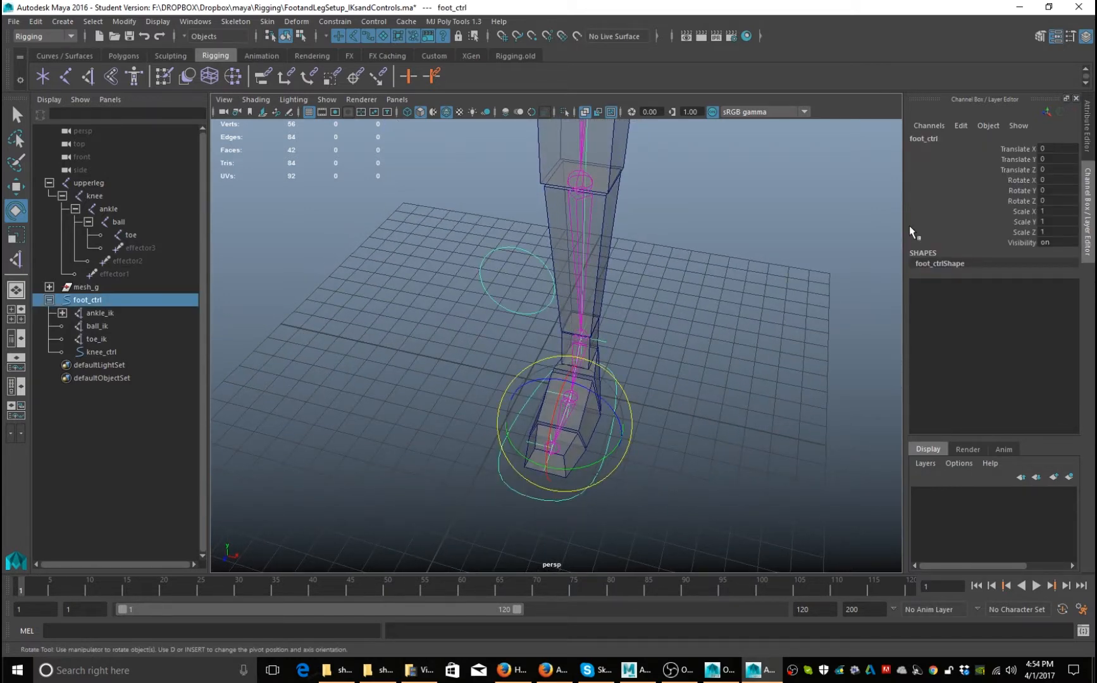
{"action": "left_click_drag", "start_coordinate": [738, 399], "coordinate": [693, 443], "text": "alt"}
{"action": "left_click", "coordinate": [690, 440]}
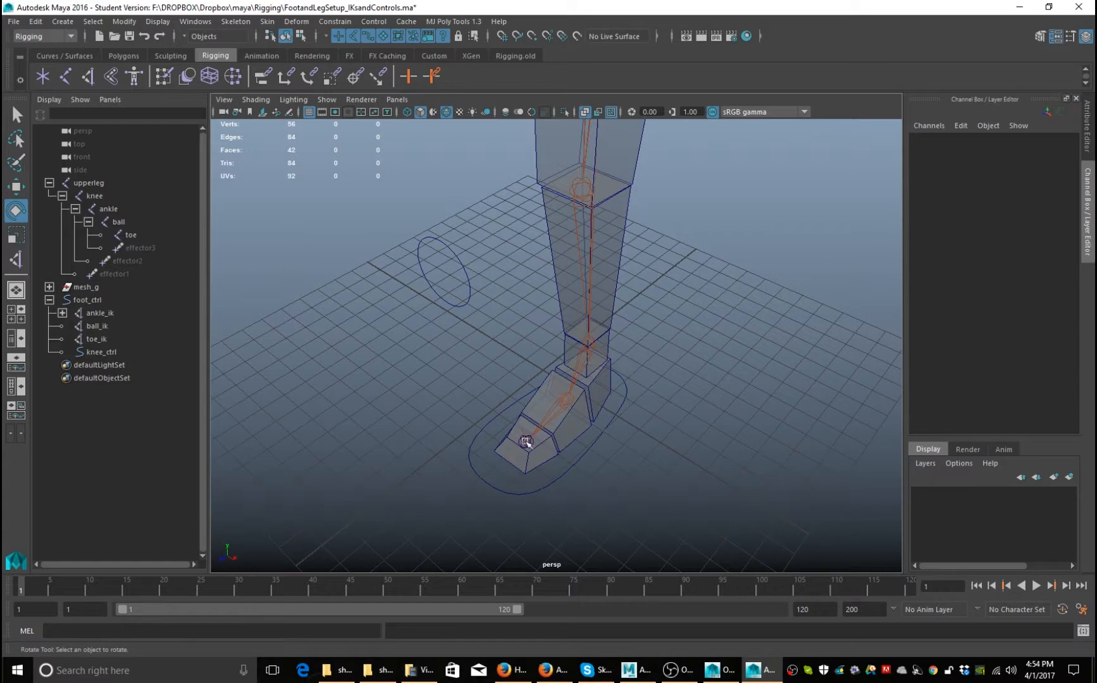
{"action": "mouse_move", "coordinate": [725, 421]}
{"action": "left_mouse_down", "text": "alt"}
{"action": "mouse_move", "coordinate": [718, 438]}
{"action": "mouse_move", "coordinate": [716, 401]}
{"action": "mouse_move", "coordinate": [760, 392]}
{"action": "mouse_move", "coordinate": [721, 408]}
{"action": "left_mouse_up", "text": "alt"}
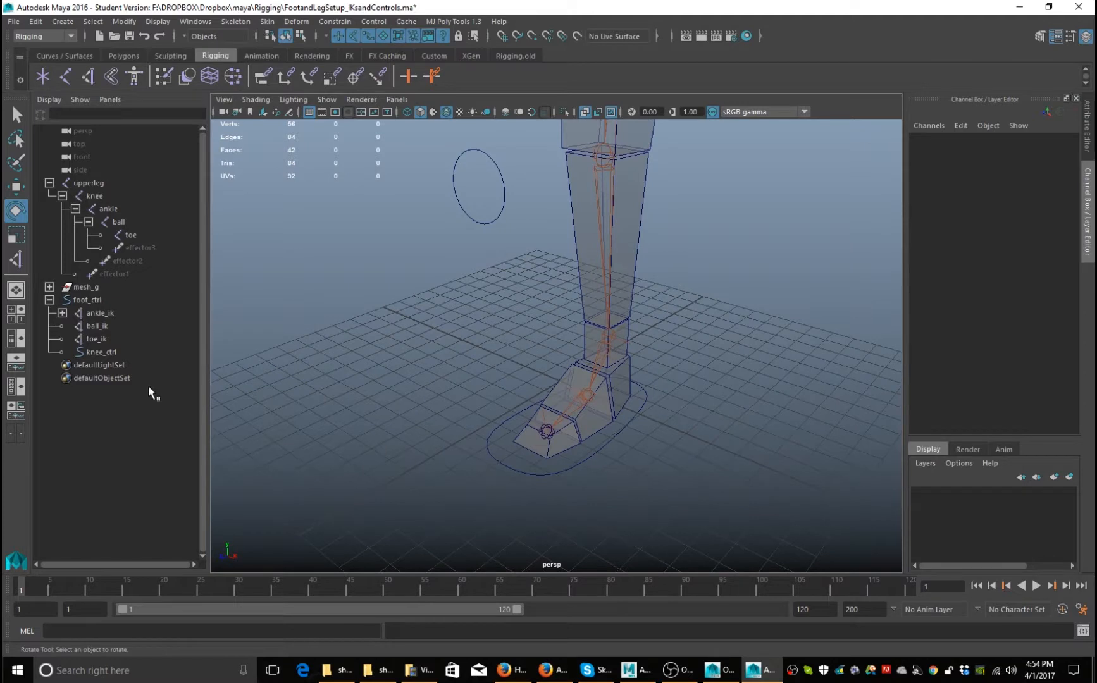
- Group toe_ik and ball_ik under foot_ctrl and name the group toptap_grp
{"action": "left_click", "coordinate": [102, 339]}
{"action": "left_click", "coordinate": [107, 326], "text": "ctrl"}
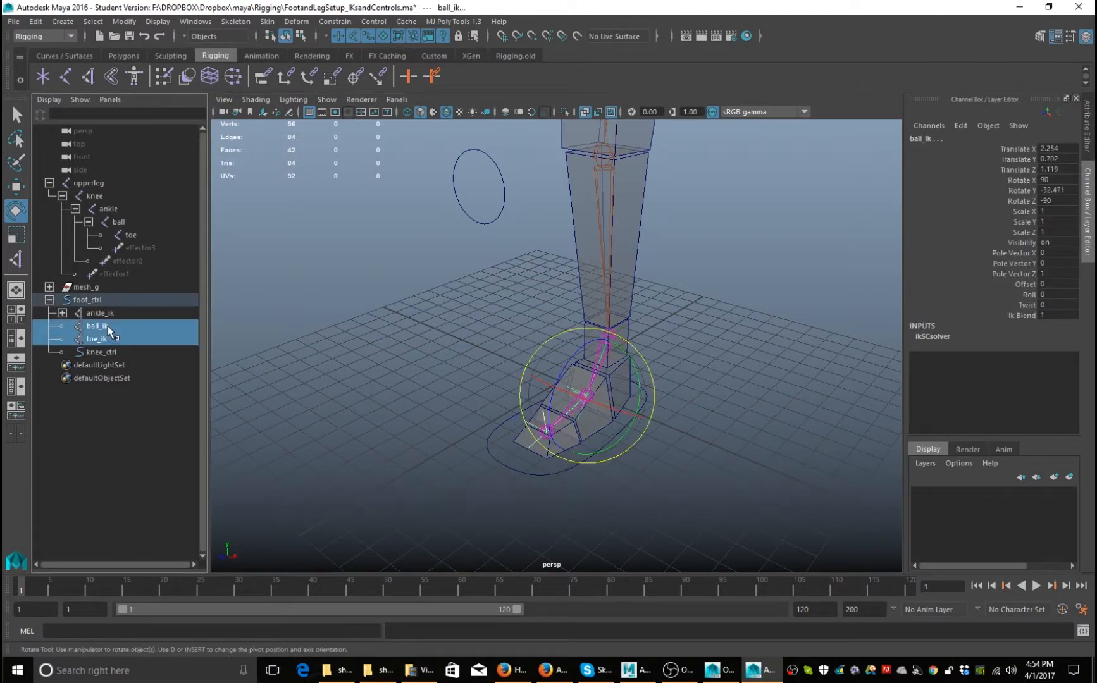
{"action": "key", "text": "ctrl+g"}
{"action": "double_click", "coordinate": [101, 339]}
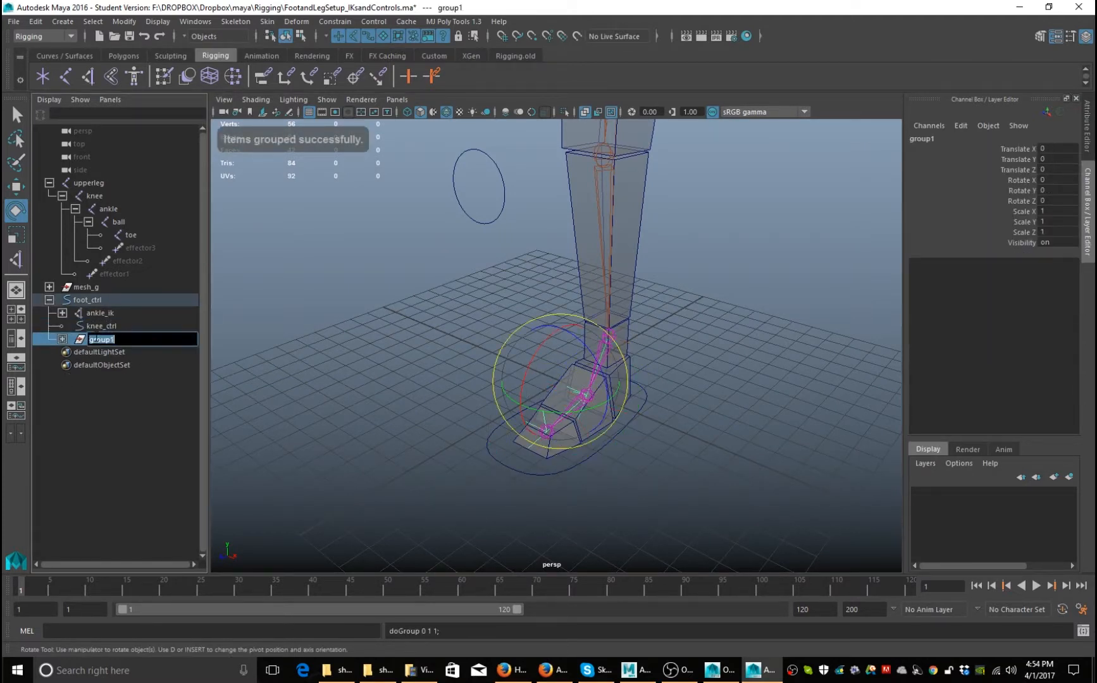
{"action": "type", "text": "toptap"}
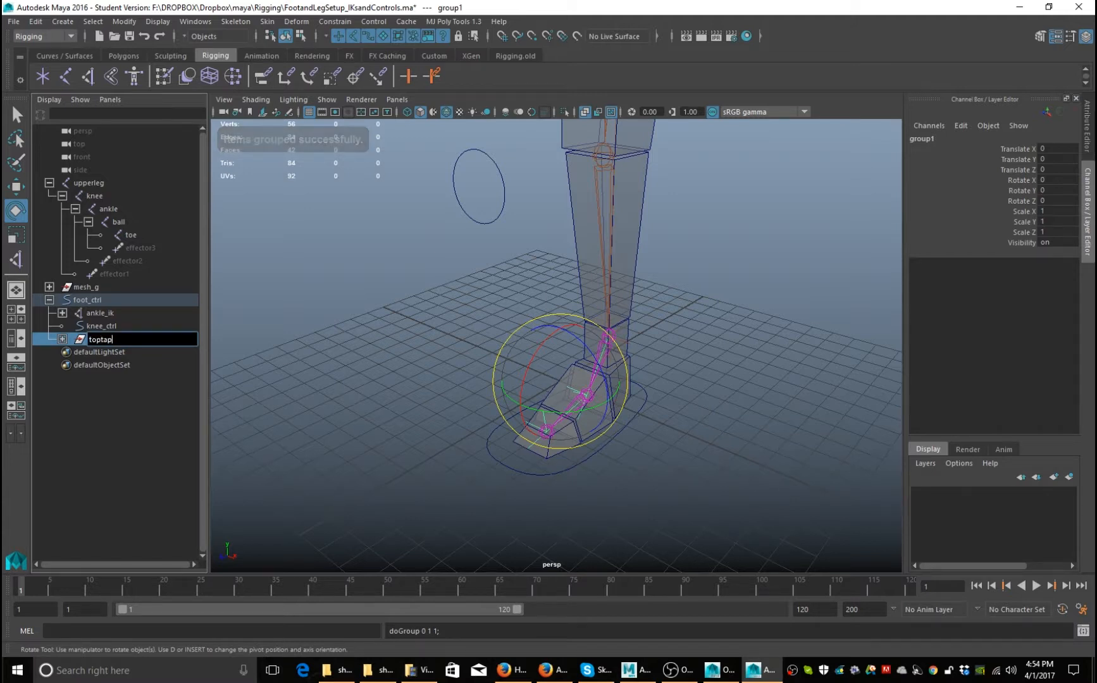
{"action": "type", "text": " crp"}
{"action": "key", "text": "Return"}
- Snap the pivot of toptap_grp to the ball joint of the foot and leave pivot editing
{"action": "left_click_drag", "start_coordinate": [412, 467], "coordinate": [492, 440], "text": "alt"}
{"action": "key", "text": "w"}
{"action": "right_click_drag", "start_coordinate": [492, 440], "coordinate": [549, 469], "text": "alt"}
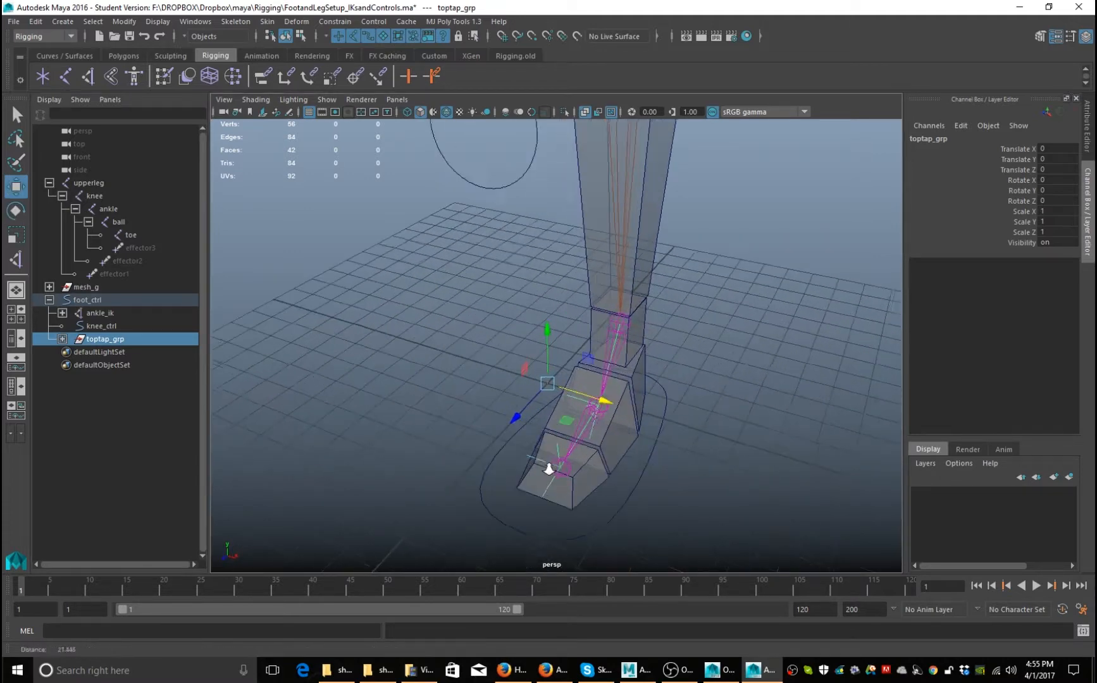
{"action": "middle_click_drag", "start_coordinate": [549, 469], "coordinate": [514, 451], "text": "alt"}
{"action": "mouse_move", "coordinate": [514, 451]}
{"action": "left_mouse_down", "text": "alt"}
{"action": "mouse_move", "coordinate": [550, 449]}
{"action": "mouse_move", "coordinate": [516, 462]}
{"action": "left_mouse_up", "text": "alt"}
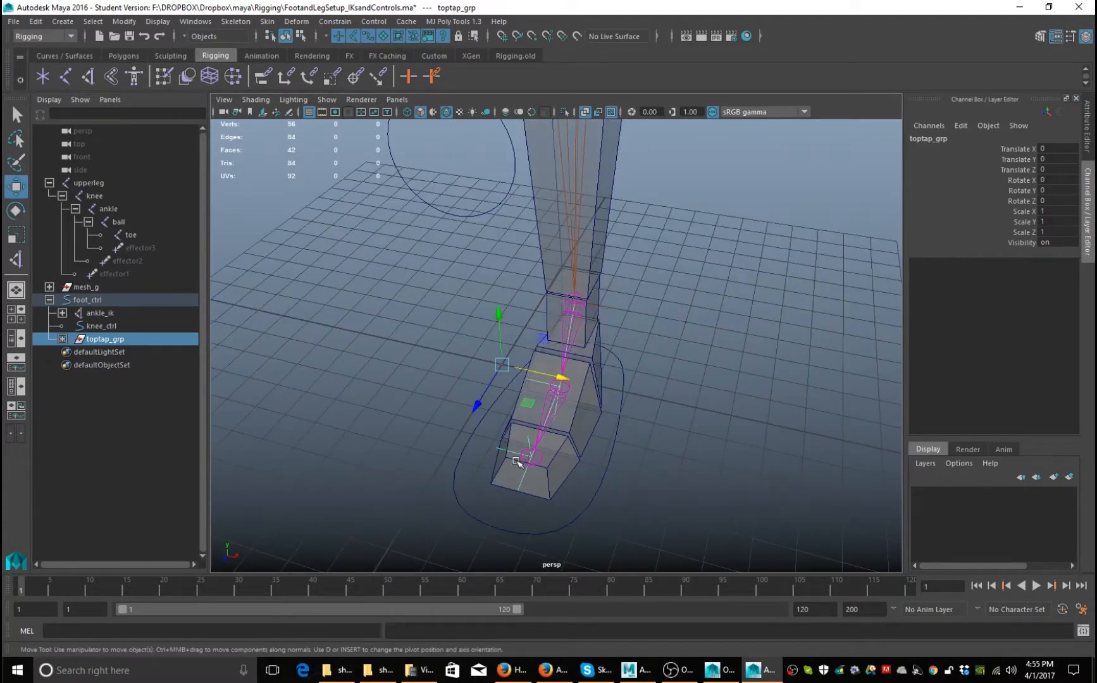
{"action": "key", "text": "d"}
{"action": "left_click_drag", "start_coordinate": [574, 406], "coordinate": [656, 407], "text": "alt"}
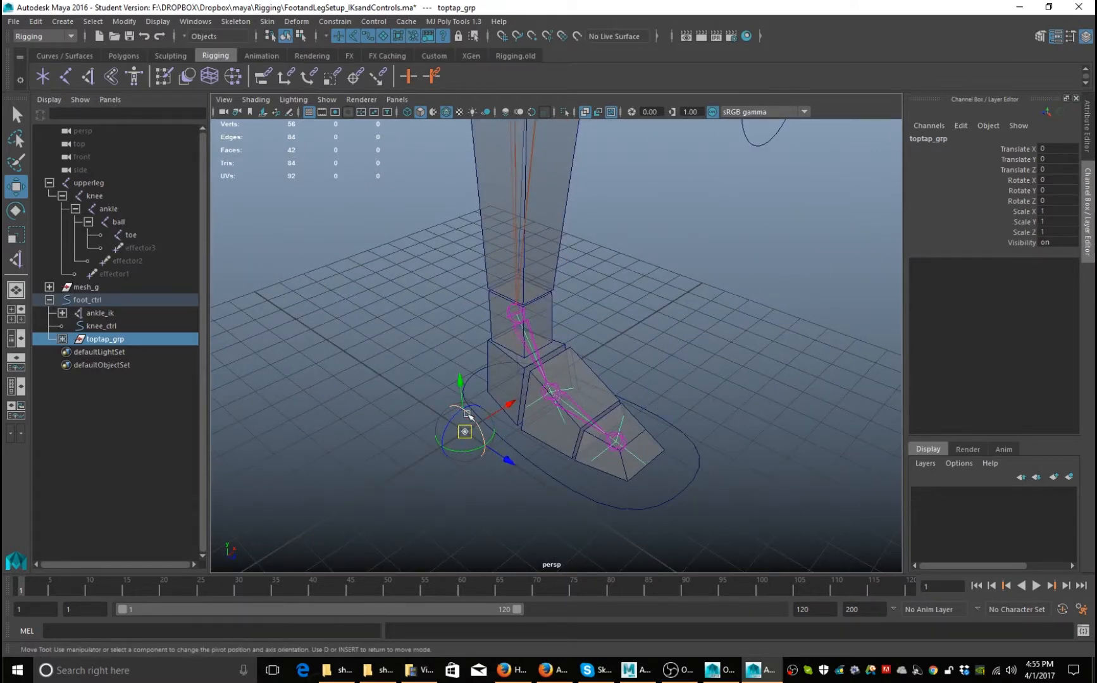
{"action": "key", "text": "v"}
{"action": "left_click_drag", "start_coordinate": [465, 431], "coordinate": [644, 449]}
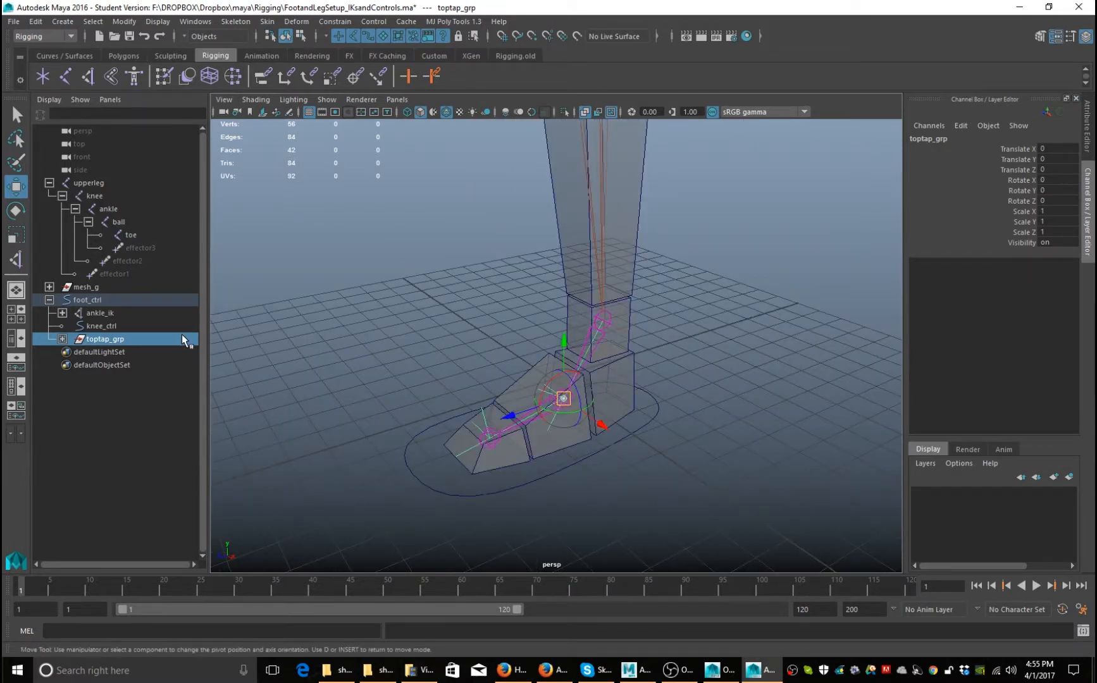
{"action": "left_click", "coordinate": [137, 302]}
{"action": "left_click", "coordinate": [141, 335]}
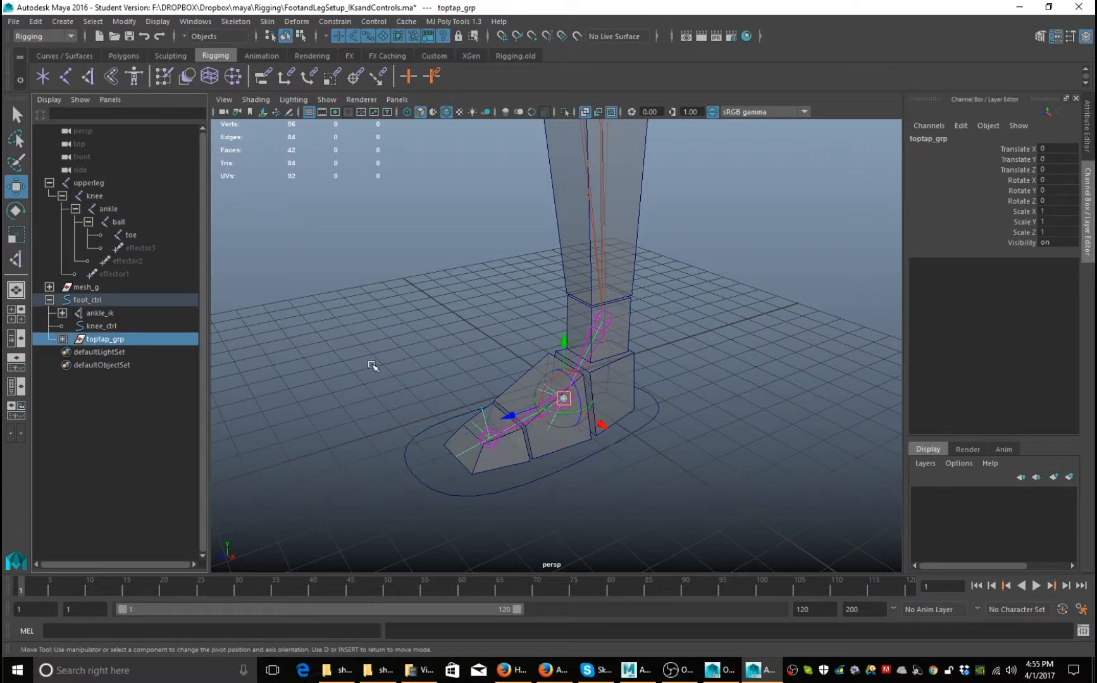
{"action": "key", "text": "Insert"}
{"action": "left_click_drag", "start_coordinate": [389, 367], "coordinate": [398, 369], "text": "alt"}
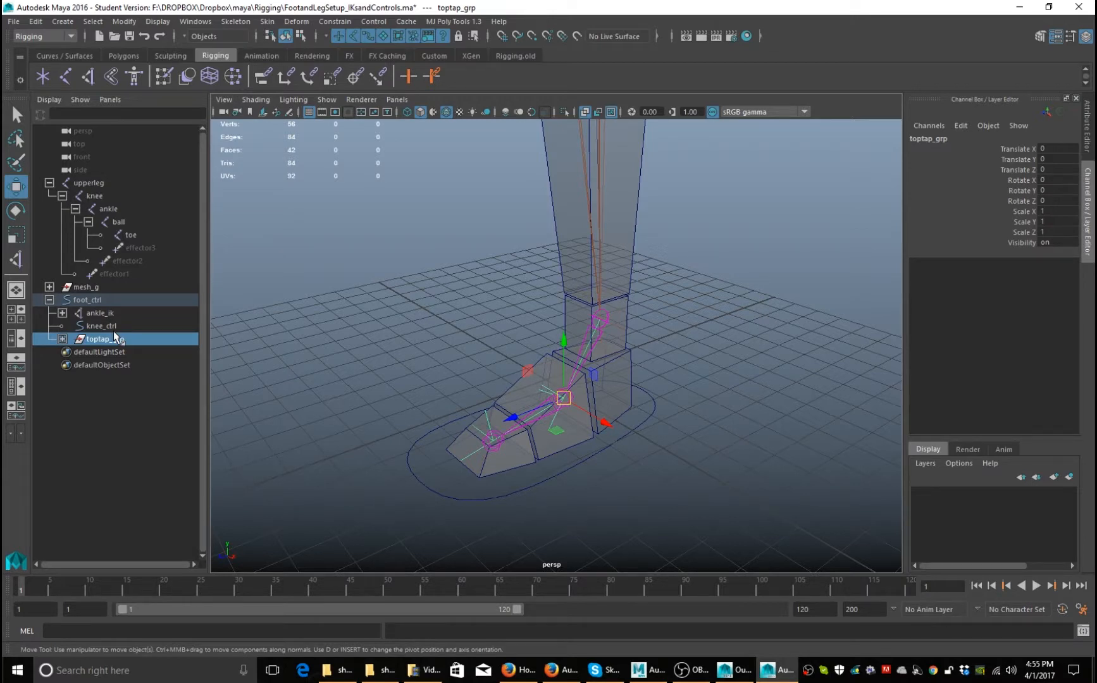
- Rotate toptap_grp about X to test the toe tap, and undo the rotation
{"action": "key", "text": "e"}
{"action": "left_click_drag", "start_coordinate": [561, 358], "coordinate": [526, 367]}
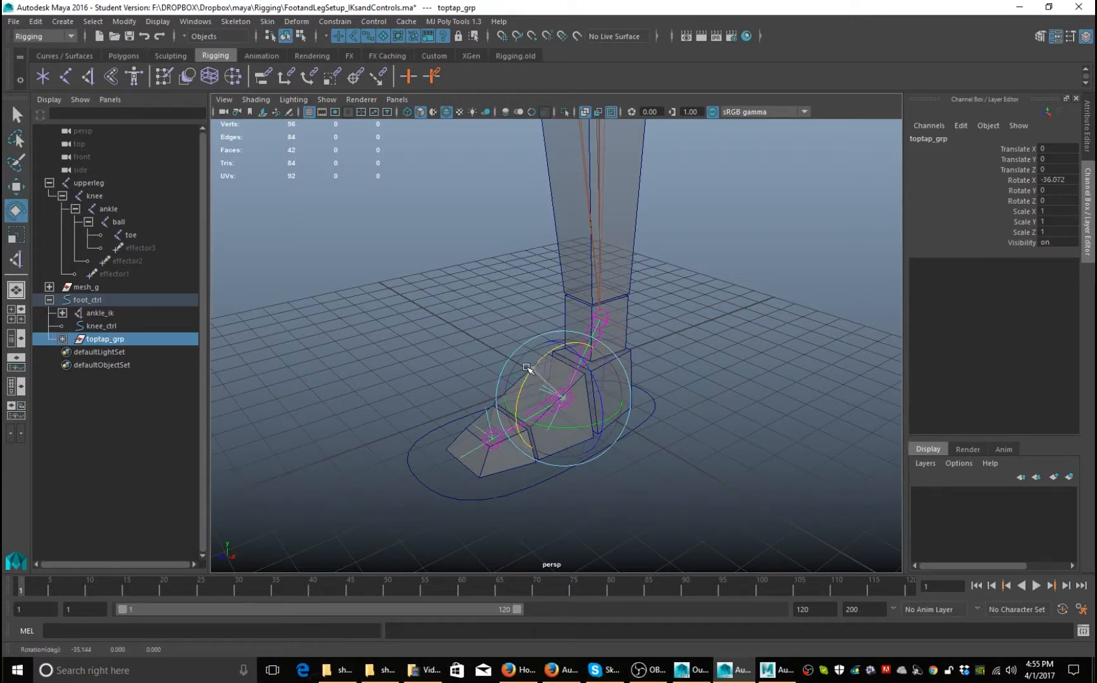
{"action": "left_click_drag", "start_coordinate": [527, 367], "coordinate": [546, 358]}
{"action": "key", "text": "ctrl+z"}
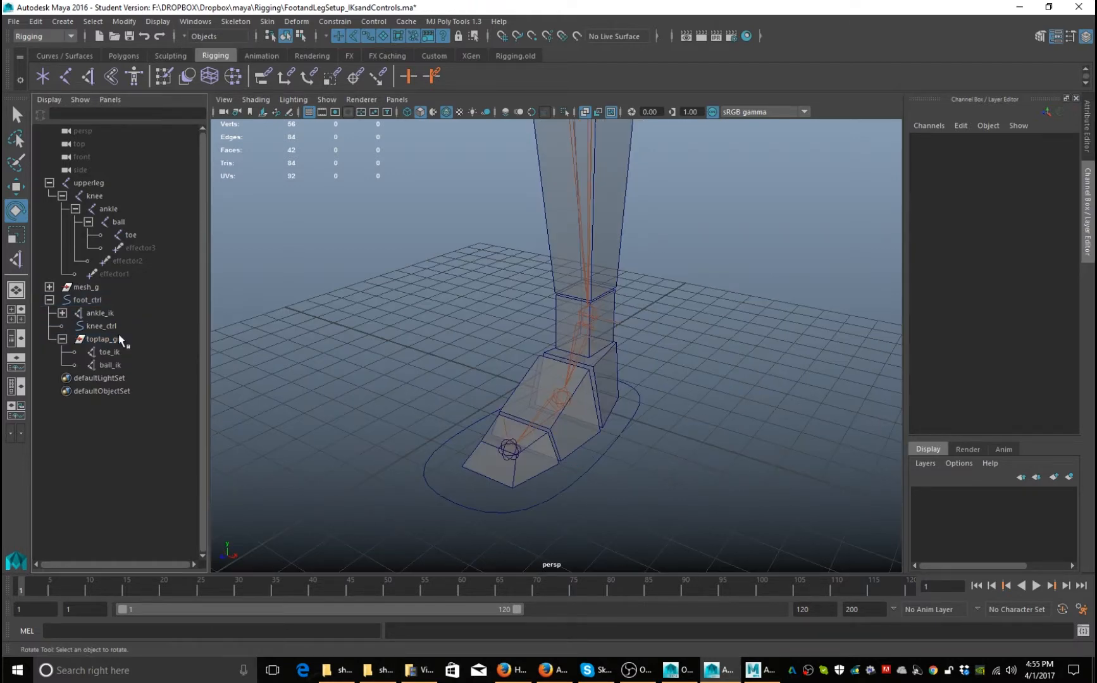
- Group ankle_ik under foot_ctrl as heelpeel_grp and place the group's pivot at the ball joint
{"action": "left_click", "coordinate": [62, 339]}
{"action": "left_click", "coordinate": [96, 312]}
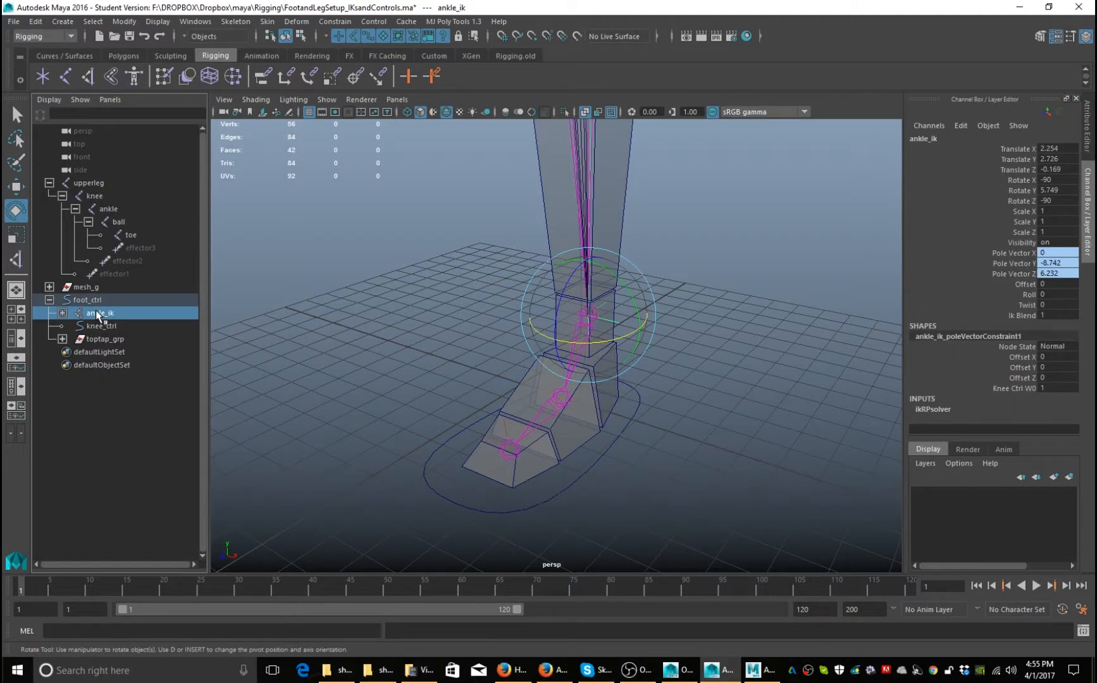
{"action": "key", "text": "ctrl+g"}
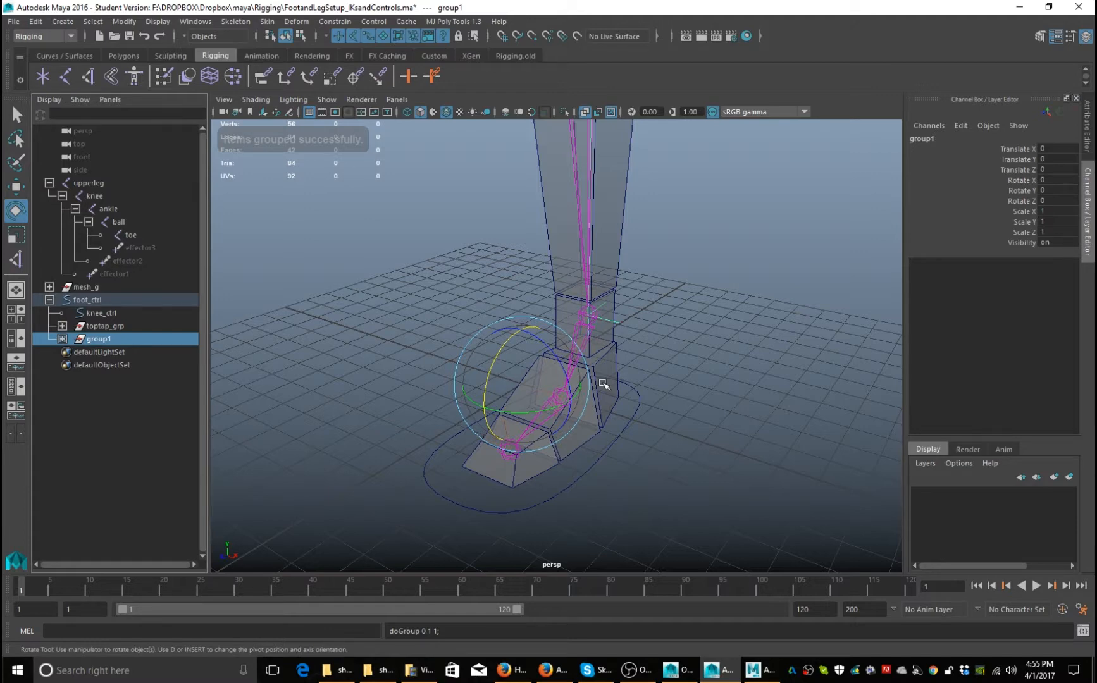
{"action": "left_click_drag", "start_coordinate": [603, 384], "coordinate": [318, 346], "text": "alt"}
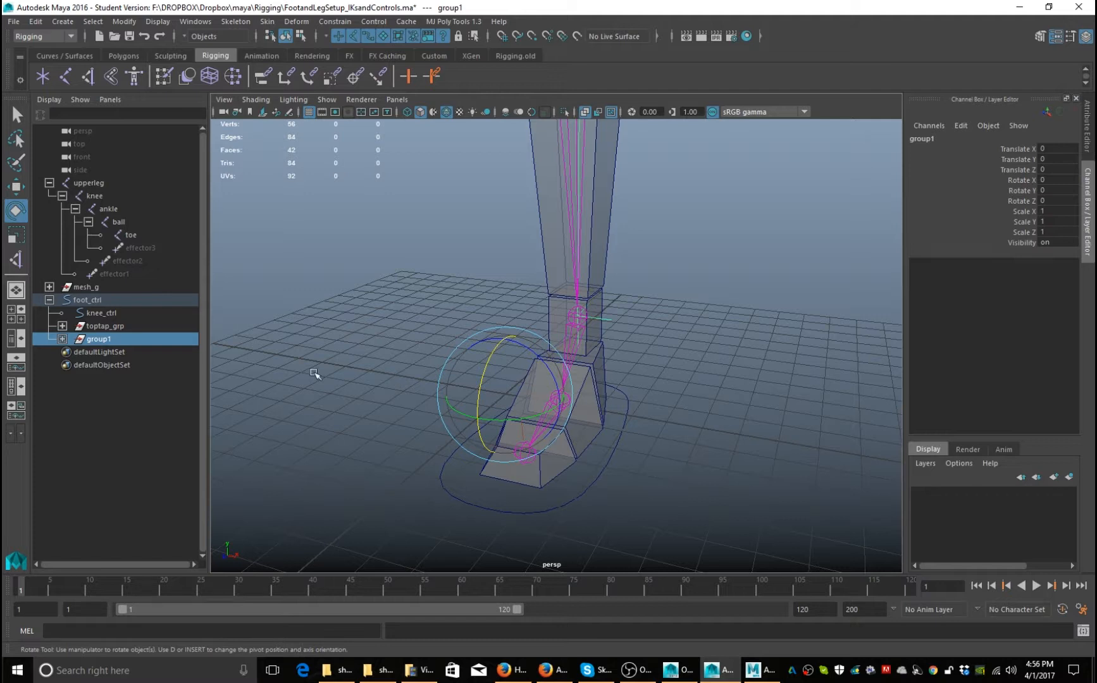
{"action": "key", "text": "w"}
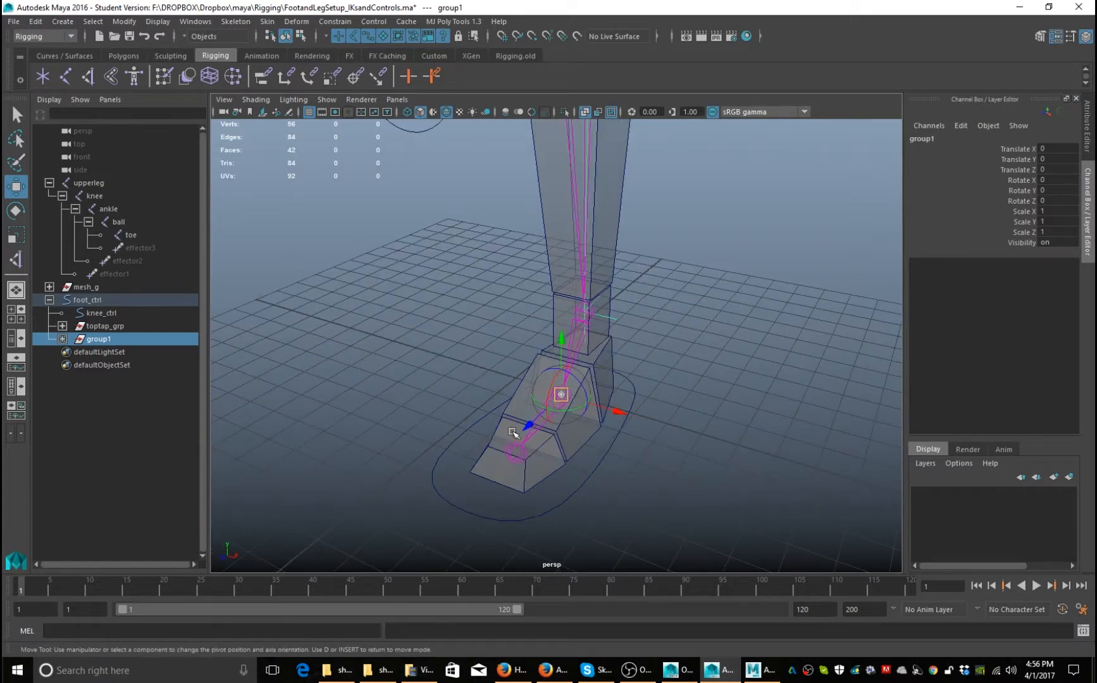
{"action": "left_click_drag", "start_coordinate": [660, 444], "coordinate": [733, 434], "text": "alt"}
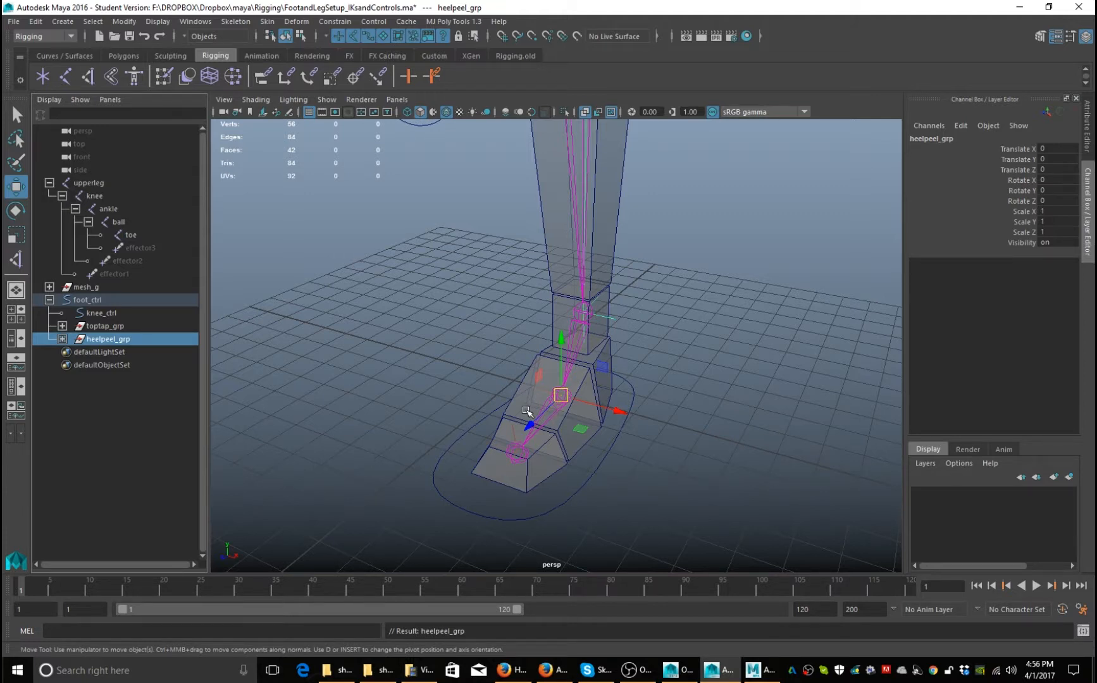
- Group toptap_grp and heelpeel_grp together under foot_ctrl and name the new group swivel_grp
{"action": "left_click", "coordinate": [157, 326], "text": "ctrl"}
{"action": "key", "text": "ctrl+g"}
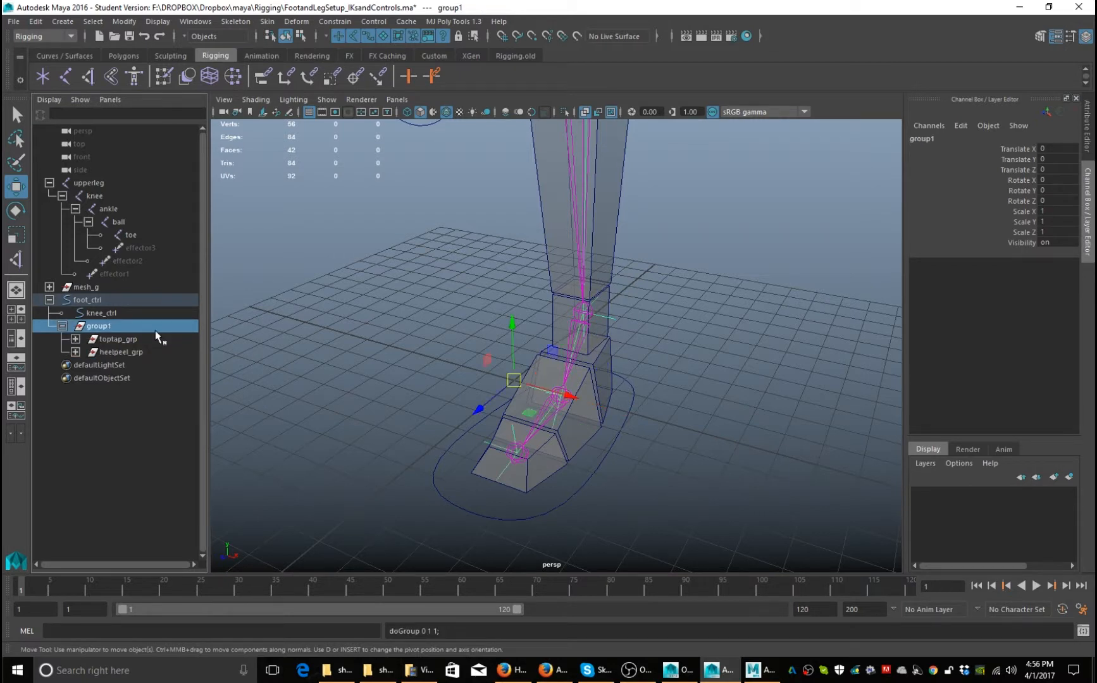
{"action": "double_click", "coordinate": [157, 329]}
{"action": "type", "text": "s"}
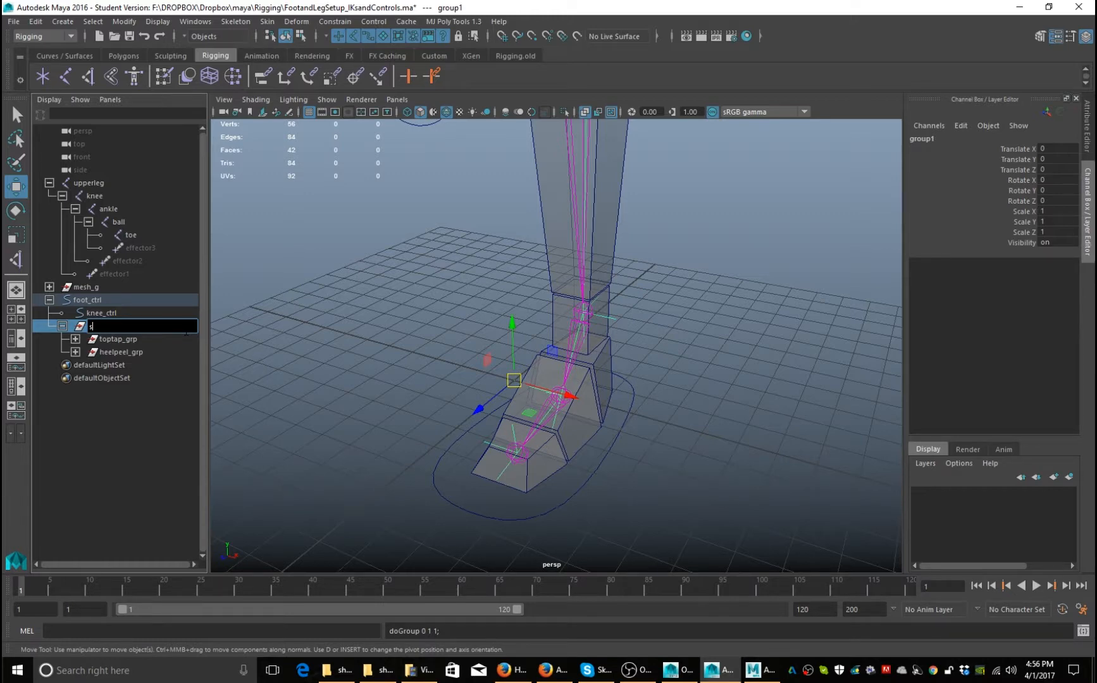
{"action": "type", "text": "wivel_grp"}
{"action": "key", "text": "Return"}
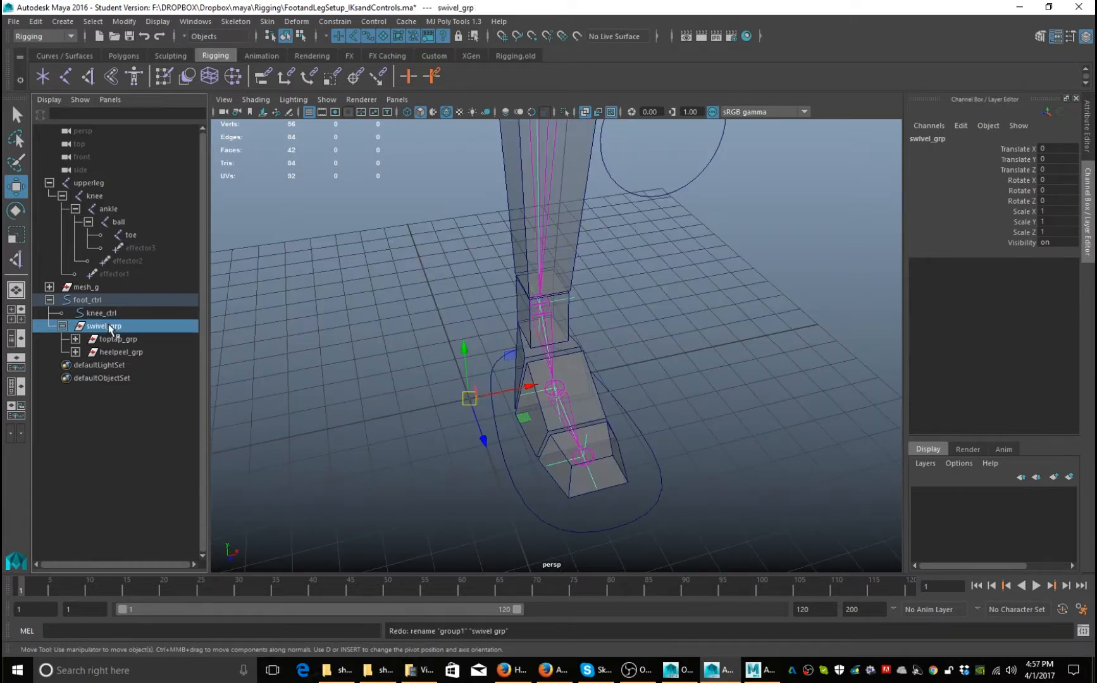
- Rotate swivel_grp freely to test its ball pivot, undo that rotation, and try rotating it about X
{"action": "left_click_drag", "start_coordinate": [446, 408], "coordinate": [444, 410], "text": "alt"}
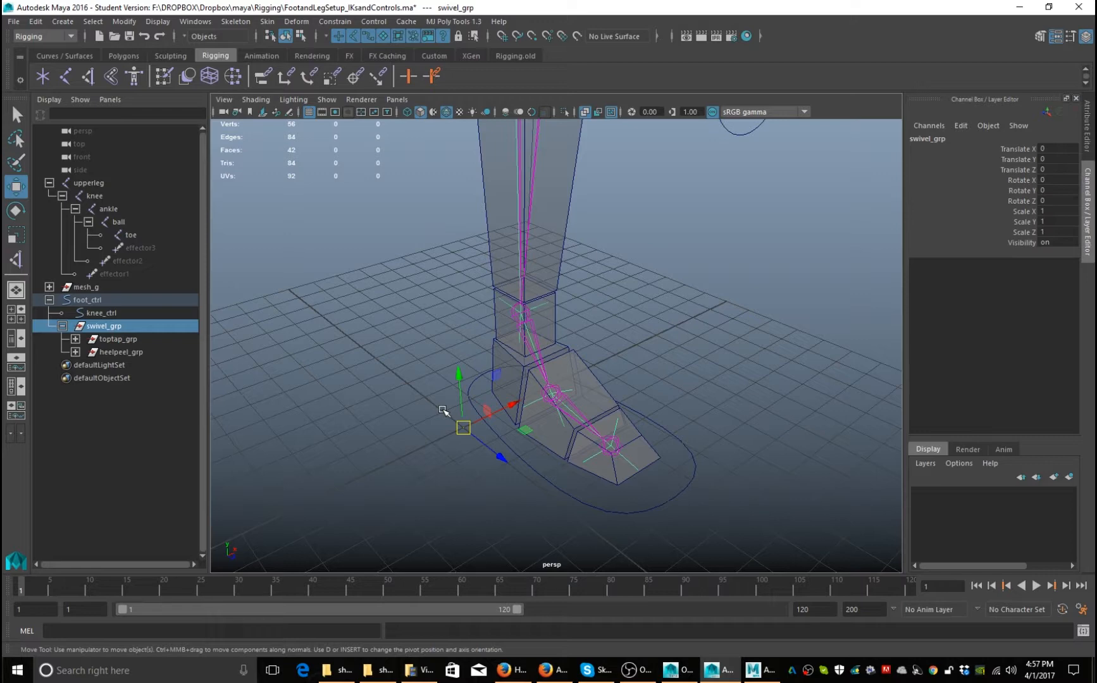
{"action": "key", "text": "e"}
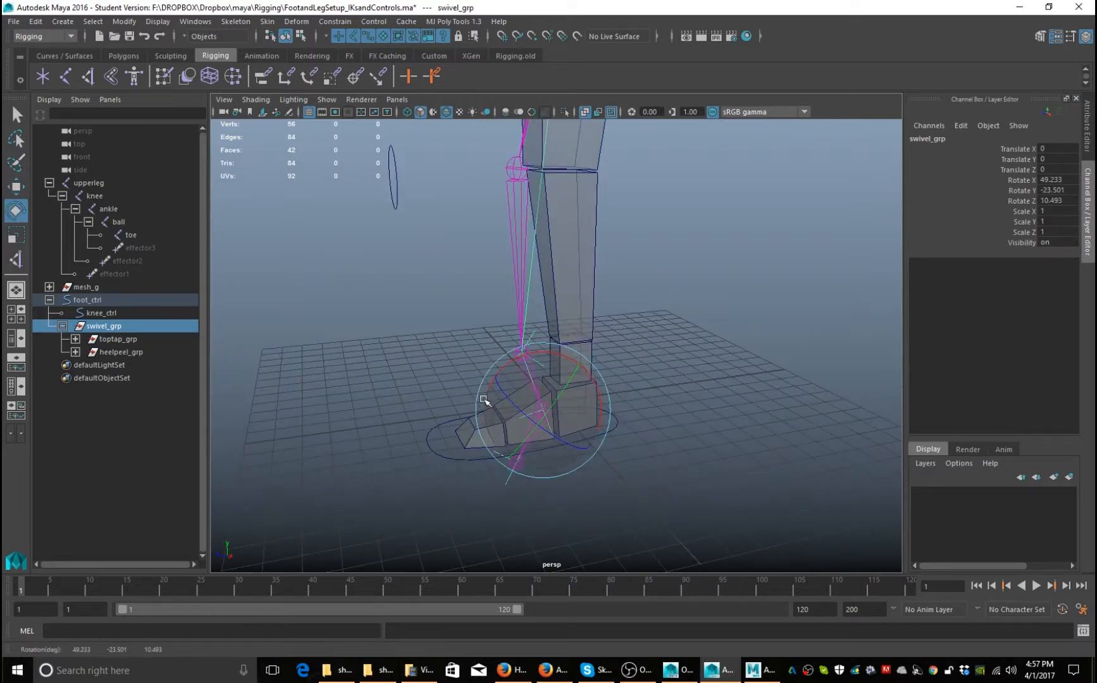
{"action": "key", "text": "ctrl+z"}
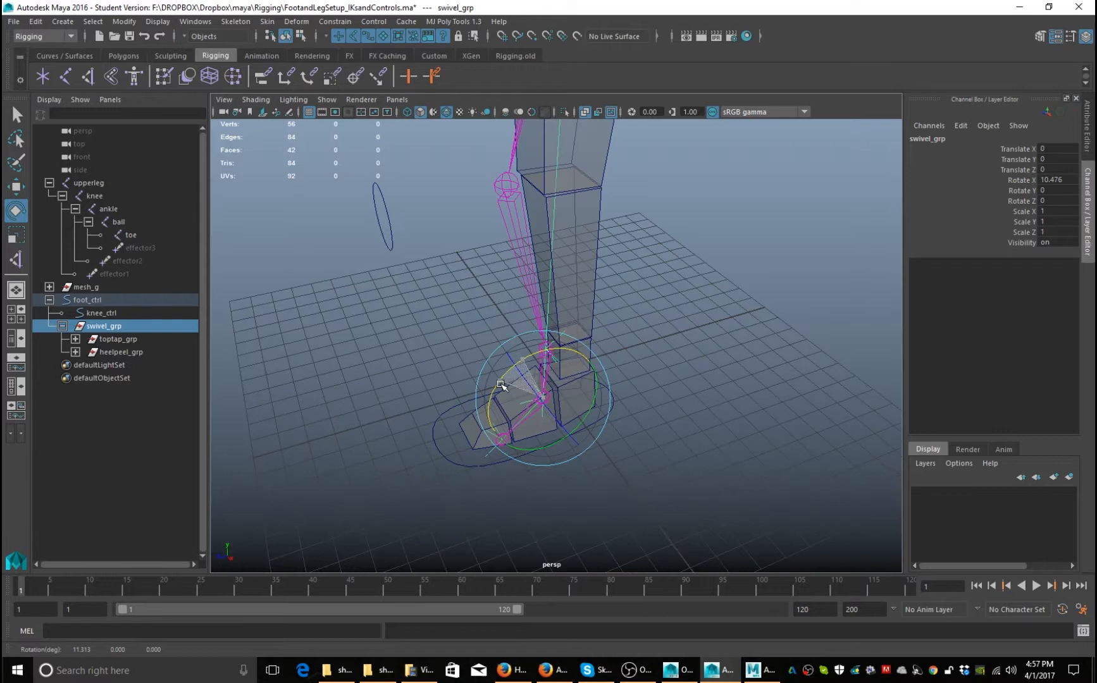
{"action": "left_click_drag", "start_coordinate": [501, 384], "coordinate": [502, 384]}
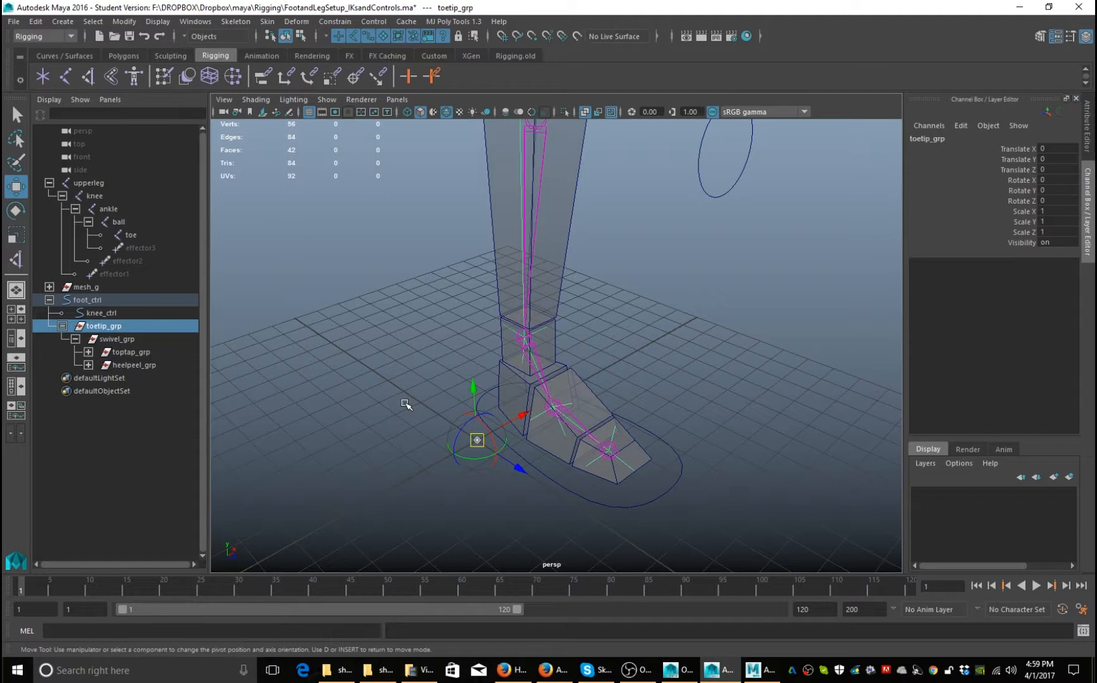
- Rotate toetip_grp about X to test the foot rolling over its toe tip pivot
{"action": "left_click_drag", "start_coordinate": [406, 405], "coordinate": [662, 457], "text": "alt"}
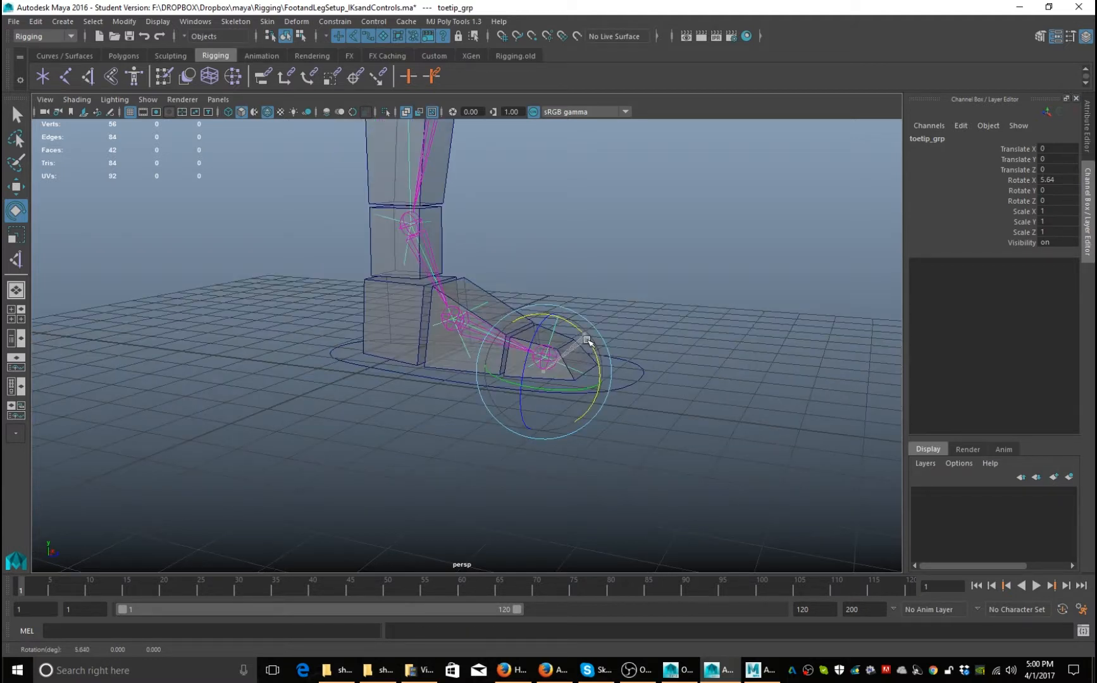
{"action": "left_click_drag", "start_coordinate": [587, 338], "coordinate": [598, 359]}
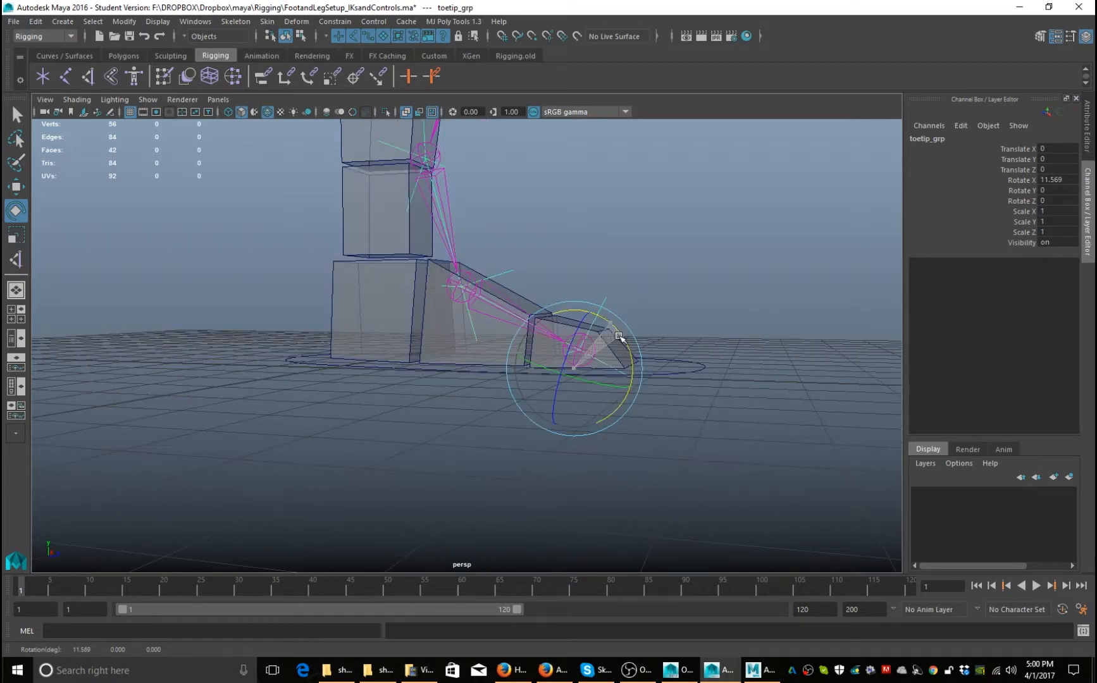
{"action": "left_click_drag", "start_coordinate": [619, 341], "coordinate": [647, 348]}
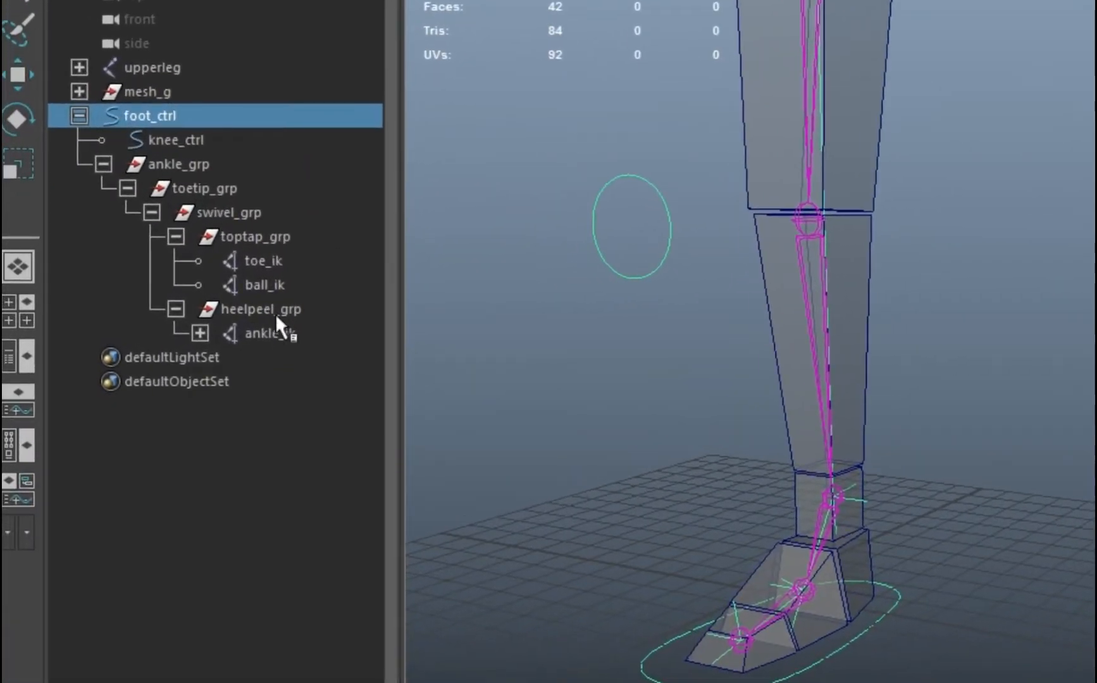
- Rotate toptap_grp about X to test the toe tap, reset its Rotate X to 0, and deselect it
{"action": "left_click", "coordinate": [276, 313]}
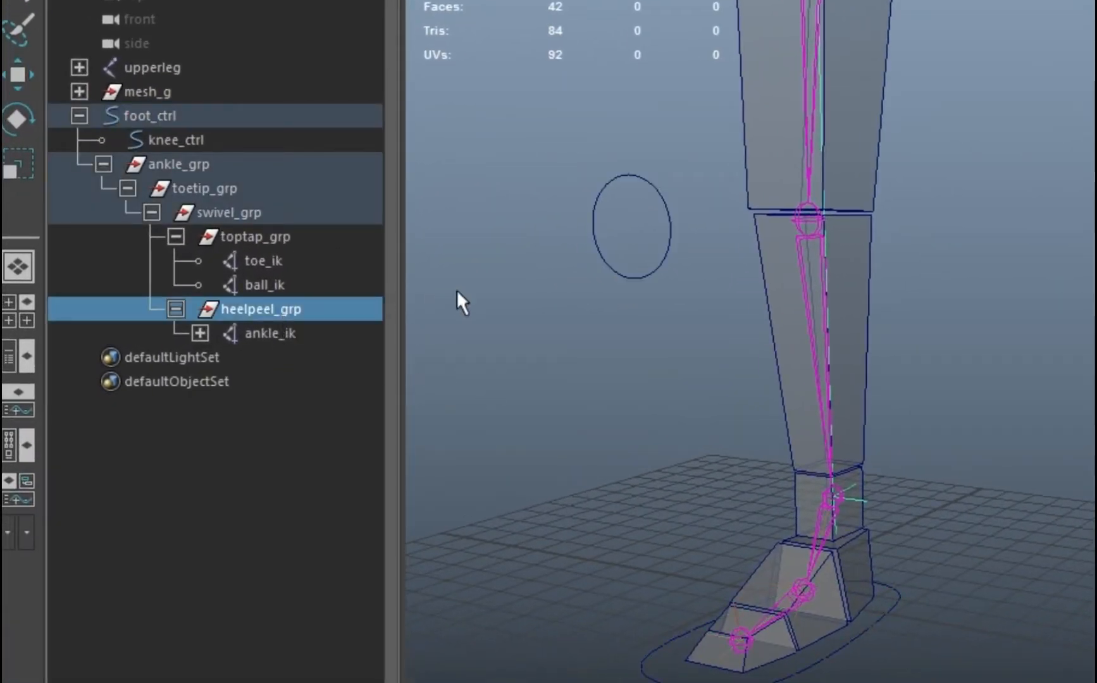
{"action": "left_click", "coordinate": [299, 240]}
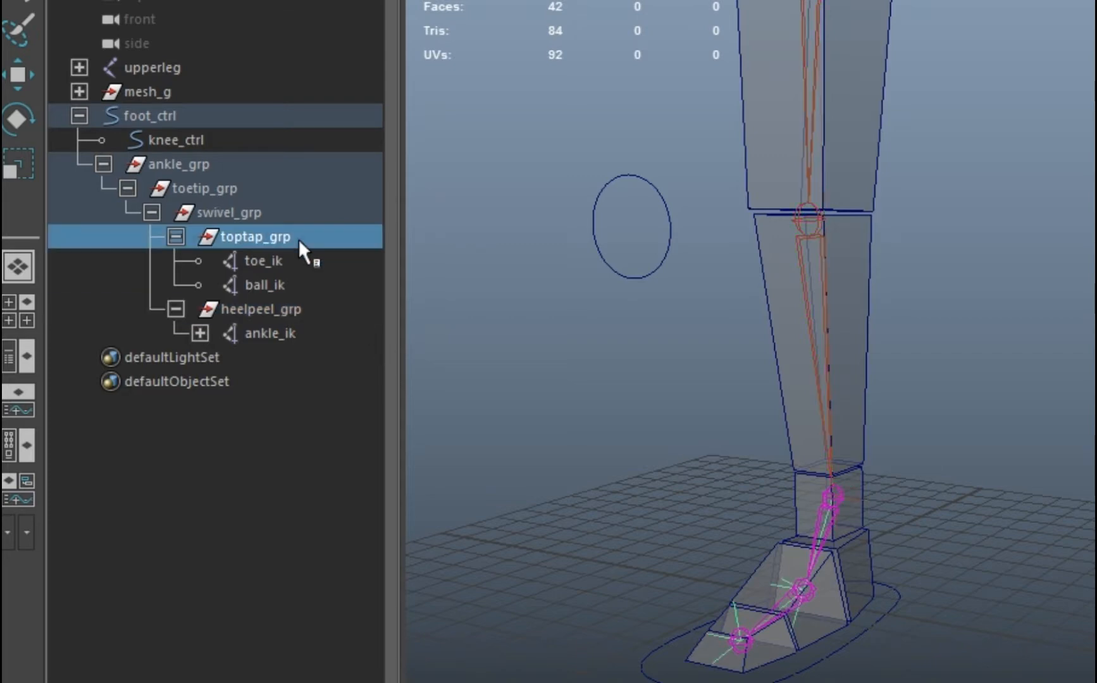
{"action": "key", "text": "e"}
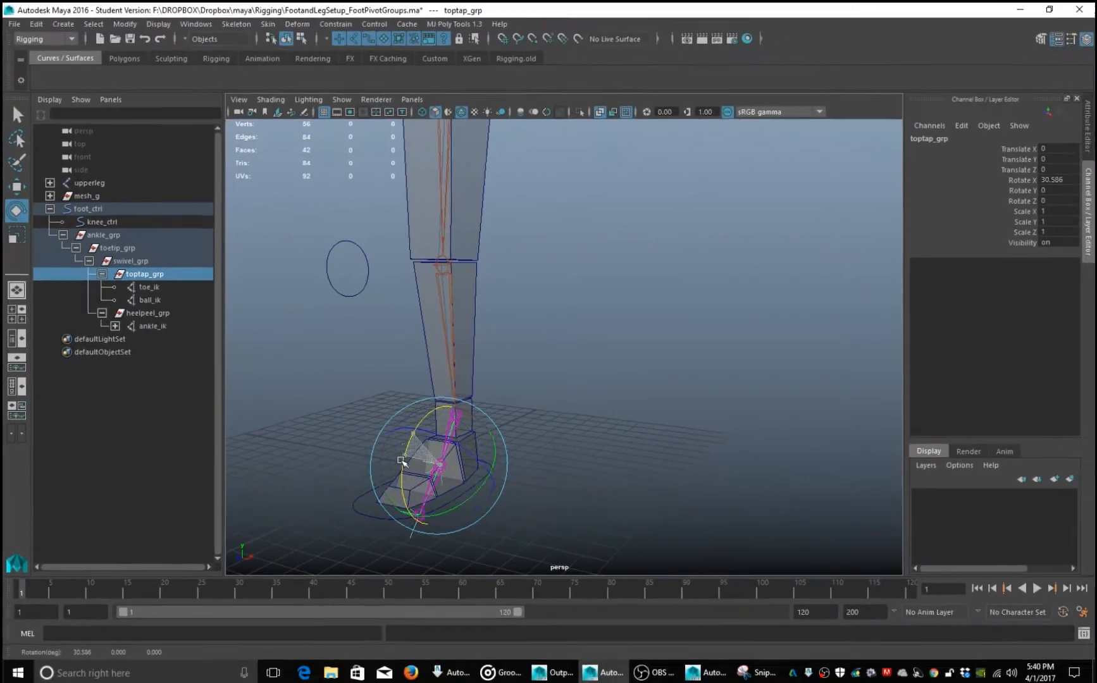
{"action": "left_click_drag", "start_coordinate": [403, 452], "coordinate": [423, 422]}
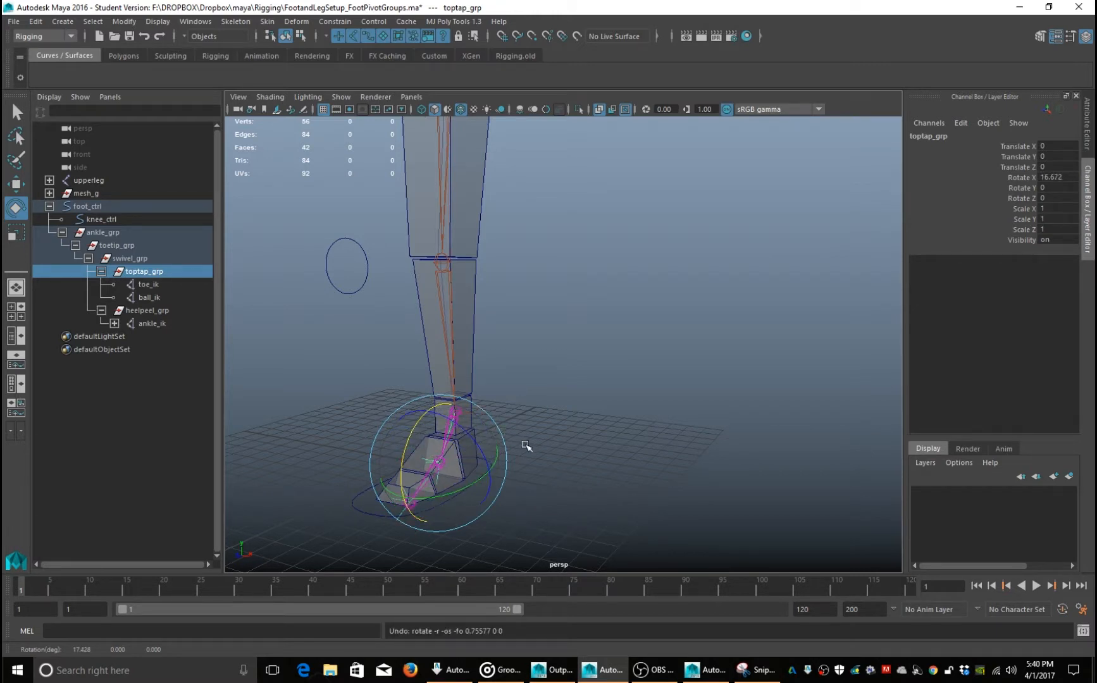
{"action": "right_click_drag", "start_coordinate": [527, 446], "coordinate": [553, 455], "text": "alt"}
{"action": "middle_click_drag", "start_coordinate": [553, 455], "coordinate": [558, 451], "text": "alt"}
{"action": "left_click", "coordinate": [178, 272]}
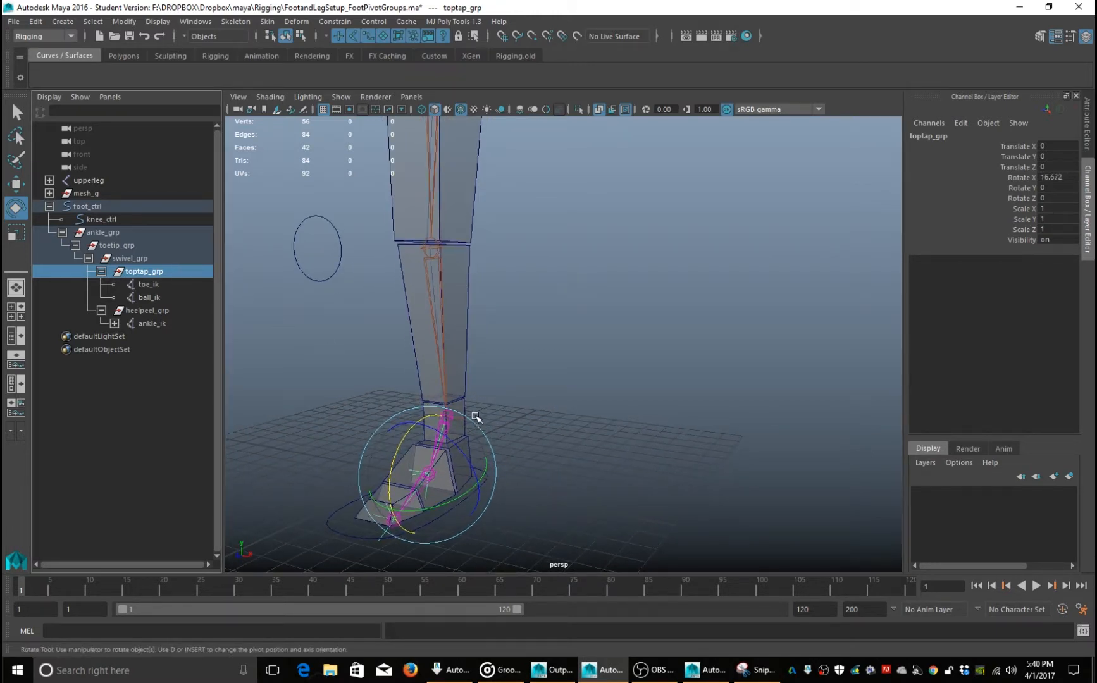
{"action": "double_click", "coordinate": [1054, 178]}
{"action": "type", "text": "0"}
{"action": "key", "text": "Return"}
{"action": "left_click", "coordinate": [538, 399]}
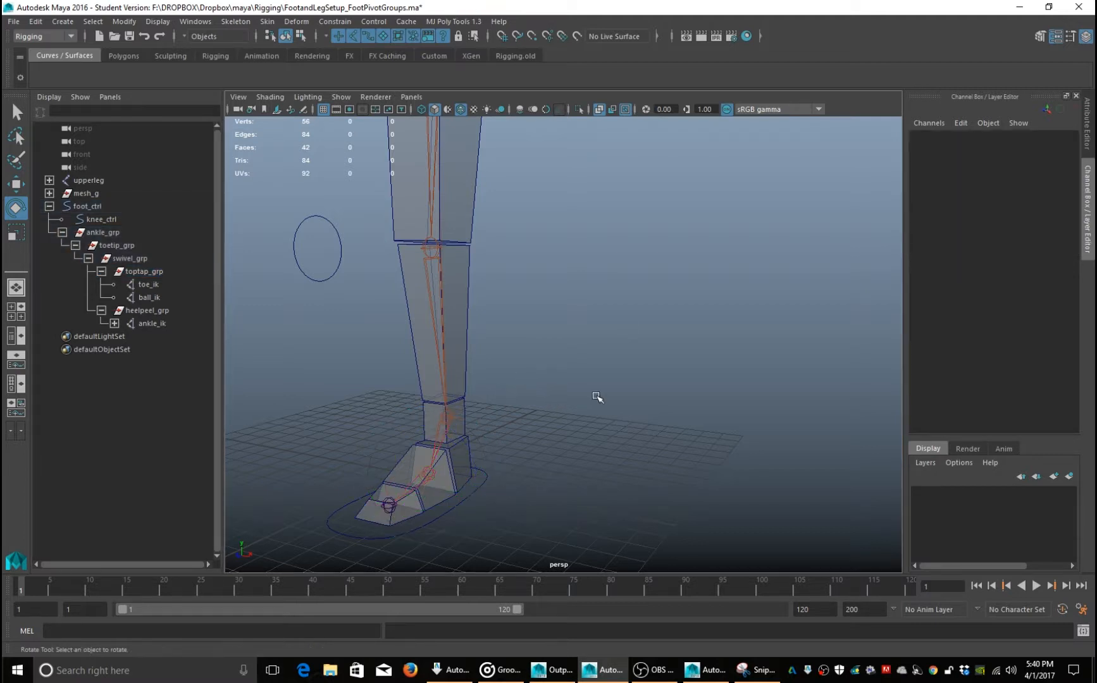
- Examine the pivot positions of heelpeel_grp, toptap_grp, swivel_grp, toetip_grp and ankle_grp by selecting each group in the hierarchy
{"action": "left_click", "coordinate": [178, 310]}
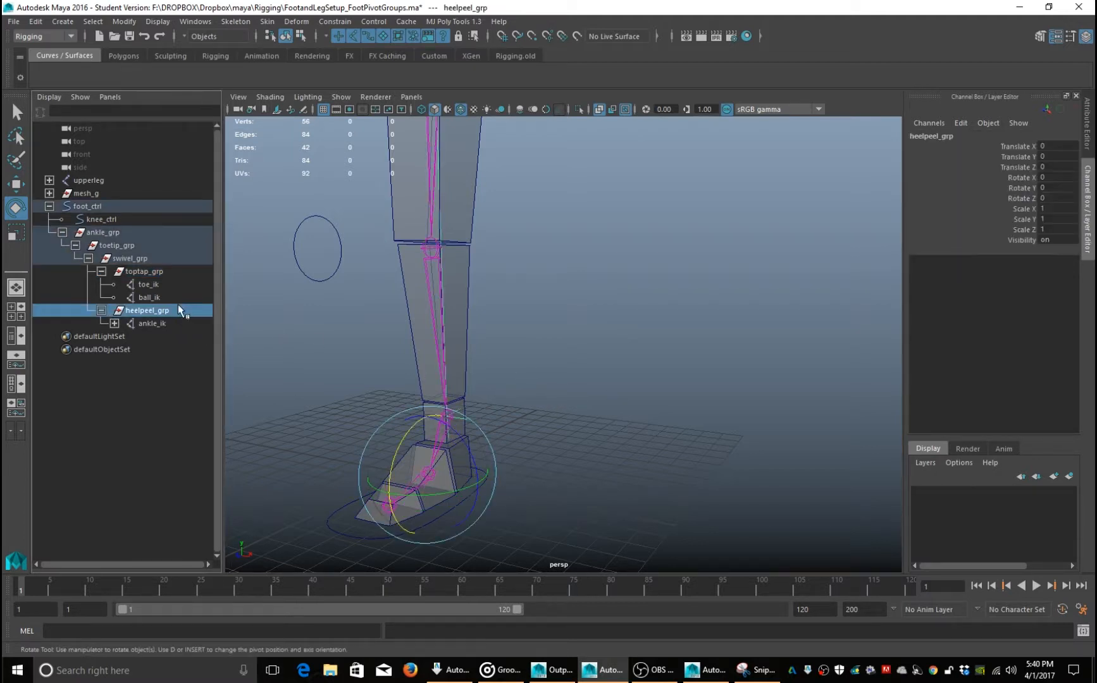
{"action": "left_click", "coordinate": [144, 271]}
{"action": "left_click", "coordinate": [126, 258]}
{"action": "left_click", "coordinate": [121, 246]}
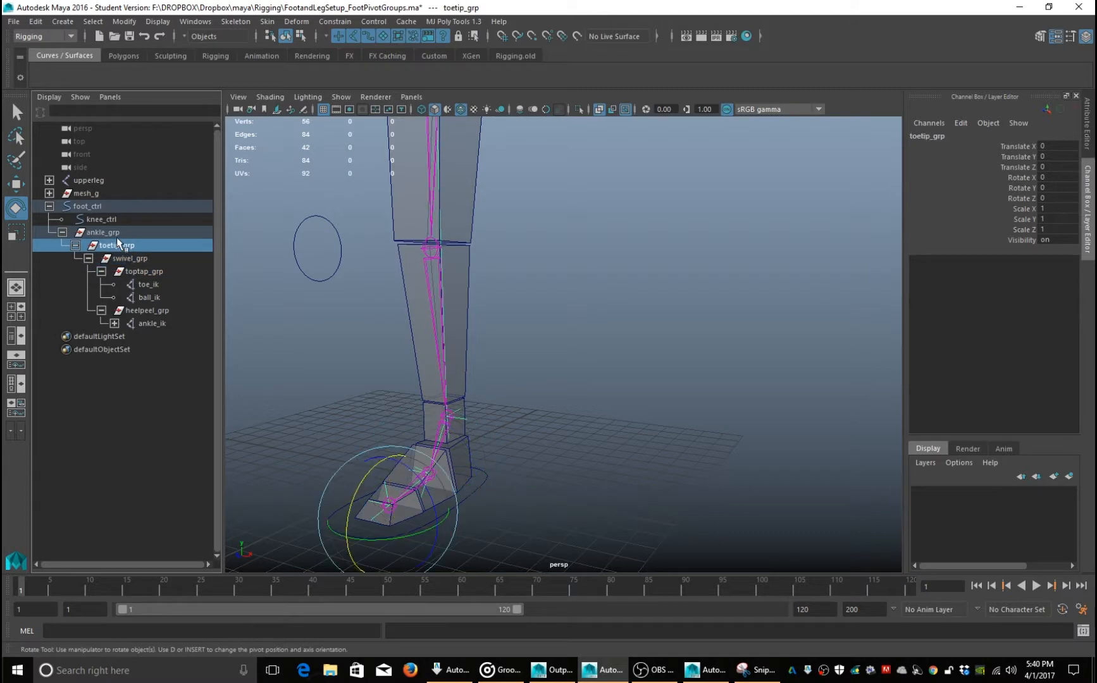
{"action": "left_click", "coordinate": [118, 235]}
{"action": "left_click", "coordinate": [123, 246]}
{"action": "left_click", "coordinate": [143, 259]}
{"action": "left_click", "coordinate": [152, 270]}
{"action": "left_click", "coordinate": [140, 259]}
{"action": "left_click", "coordinate": [127, 246]}
{"action": "left_click", "coordinate": [112, 233]}
{"action": "left_click", "coordinate": [134, 258]}
{"action": "left_click", "coordinate": [123, 246]}
{"action": "left_click", "coordinate": [112, 233]}
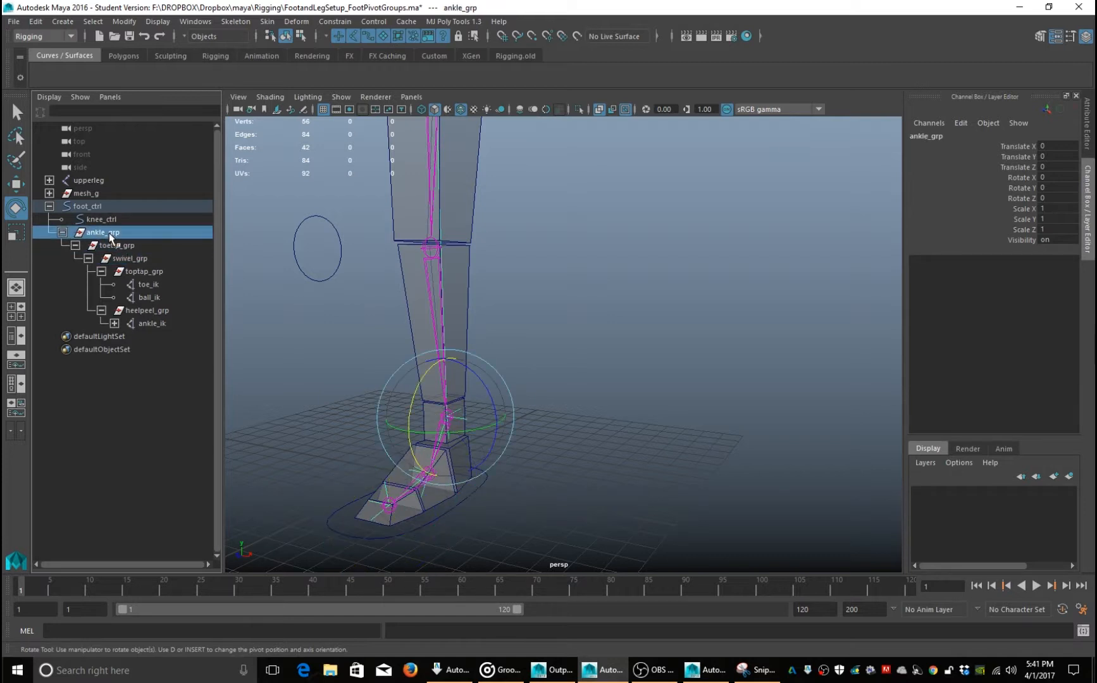
- Collapse the heelpeel_grp and toptap_grp hierarchies so their IK handles are hidden from the object list
{"action": "left_click", "coordinate": [101, 310]}
{"action": "left_click", "coordinate": [101, 271]}
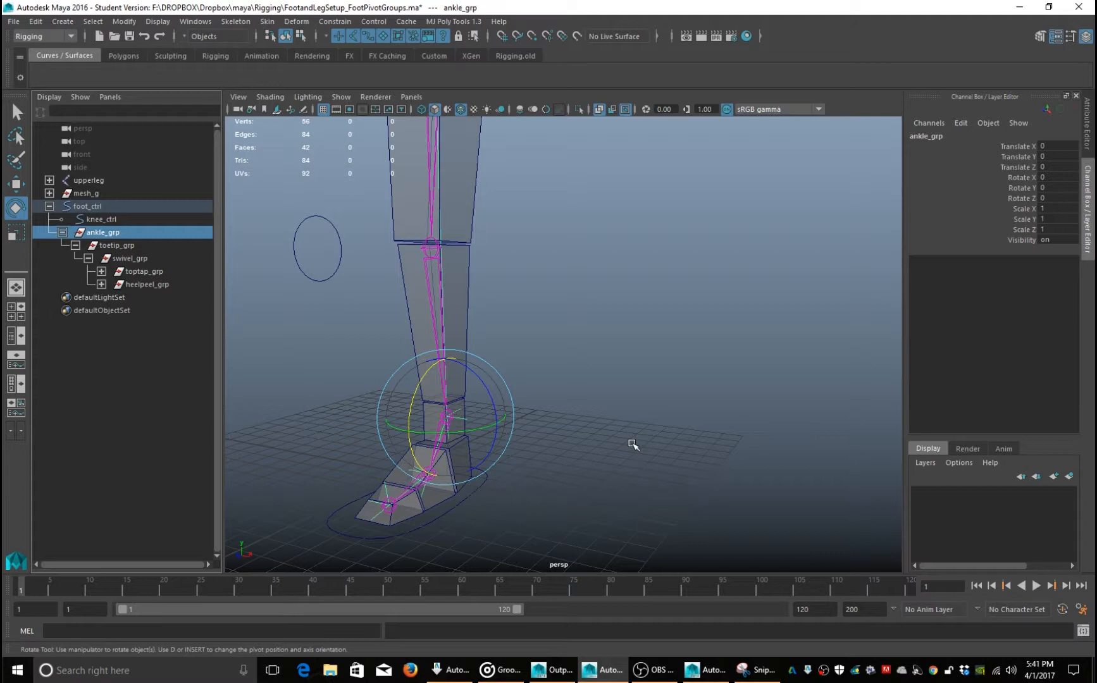
{"action": "middle_click_drag", "start_coordinate": [652, 387], "coordinate": [689, 340], "text": "alt"}
{"action": "scroll", "coordinate": [688, 339], "scroll_direction": "up", "scroll_amount": 3}
{"action": "scroll", "coordinate": [689, 340], "scroll_direction": "down", "scroll_amount": 3}
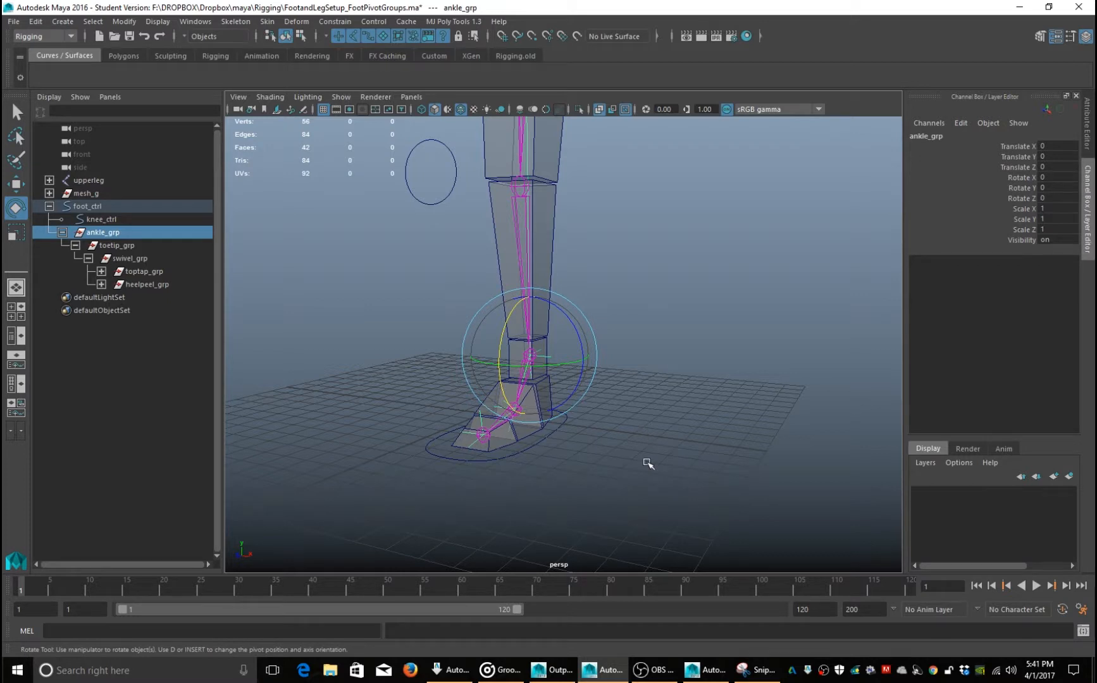
{"action": "left_click_drag", "start_coordinate": [647, 462], "coordinate": [633, 468], "text": "alt"}
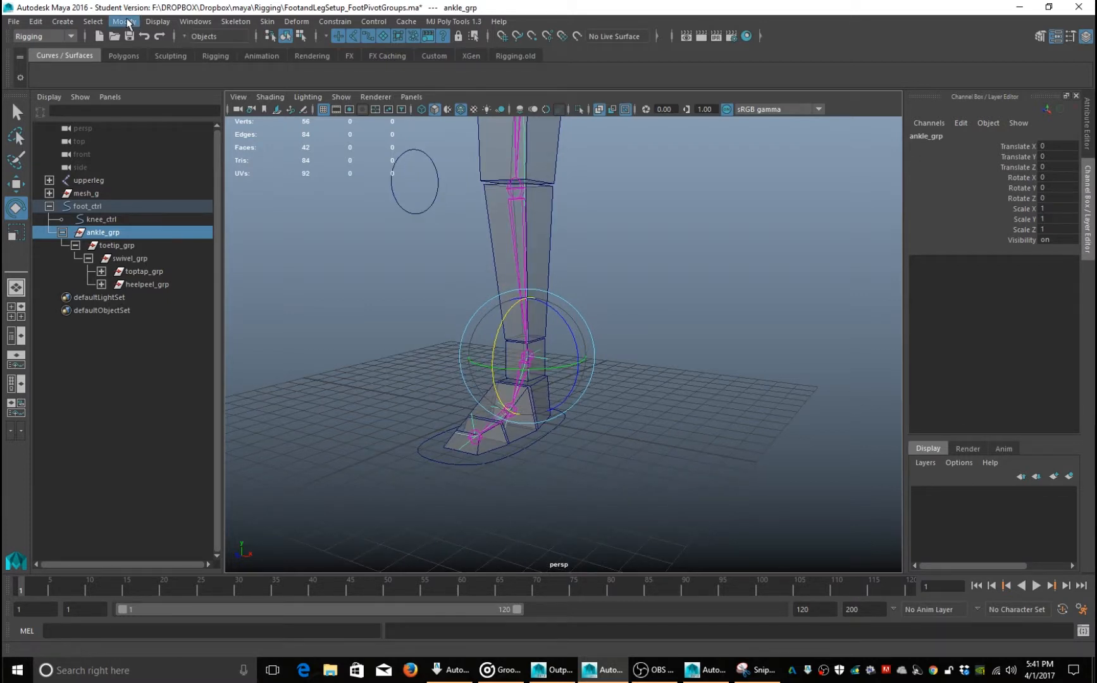
- Add a custom float attribute named Ankle to foot_ctrl with minimum 0 and maximum 60
{"action": "left_click", "coordinate": [125, 22]}
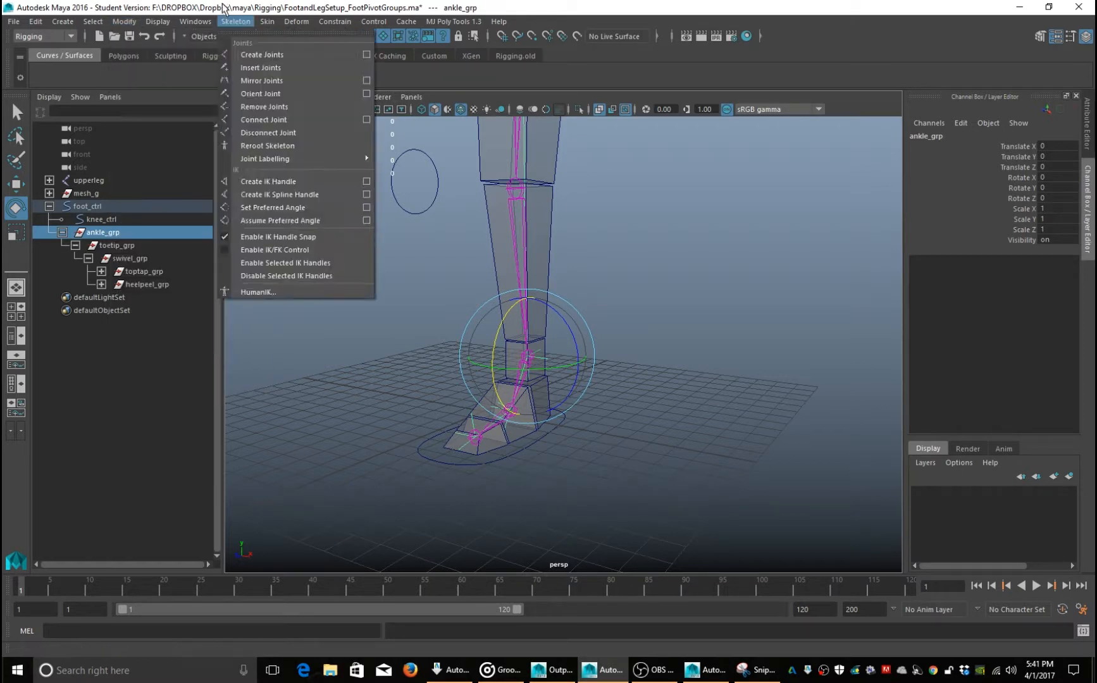
{"action": "left_click", "coordinate": [420, 451]}
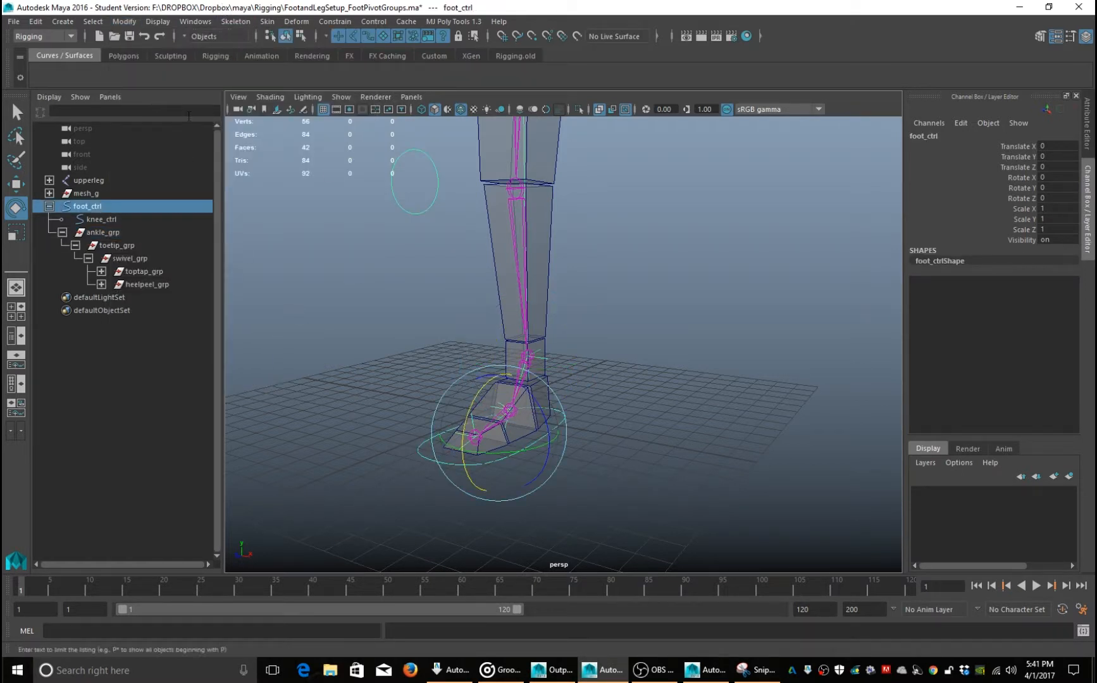
{"action": "left_click", "coordinate": [124, 22]}
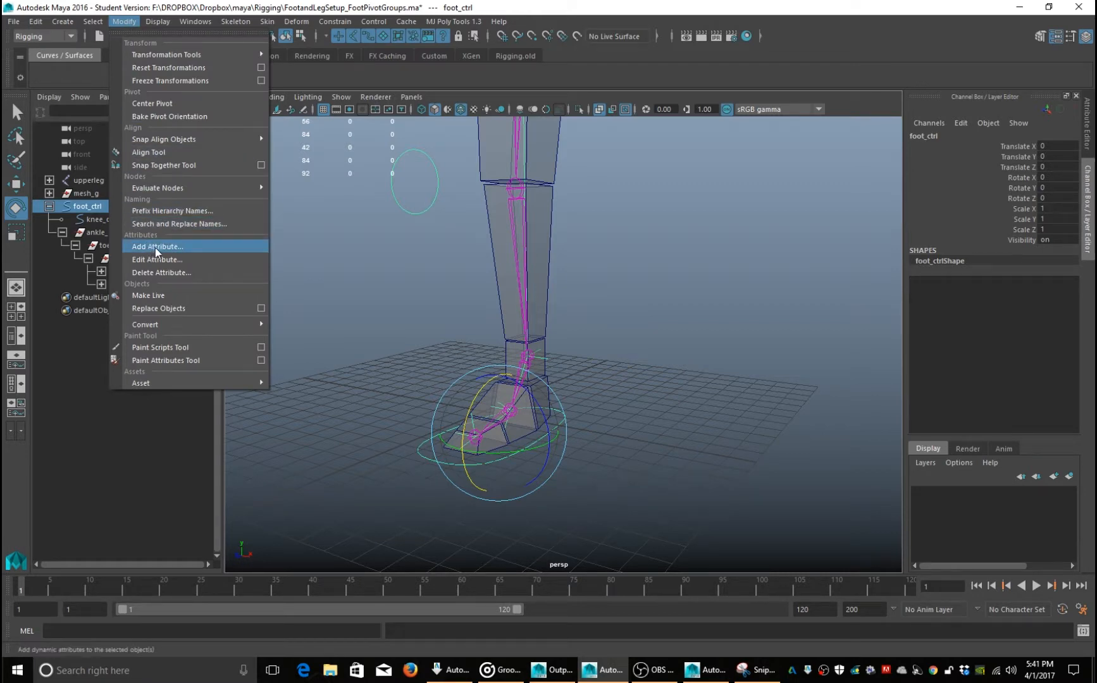
{"action": "left_click", "coordinate": [156, 247]}
{"action": "left_click_drag", "start_coordinate": [690, 157], "coordinate": [726, 151]}
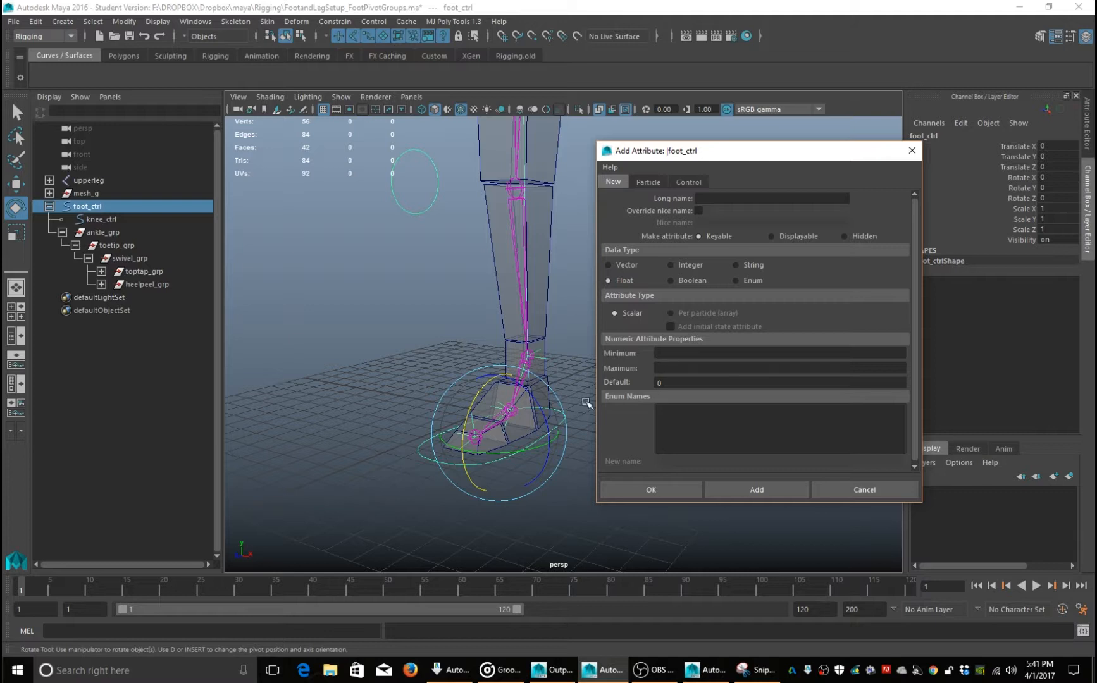
{"action": "left_click", "coordinate": [675, 354]}
{"action": "type", "text": "0"}
{"action": "left_click", "coordinate": [679, 369]}
{"action": "type", "text": "60"}
{"action": "type", "text": "Ankle"}
{"action": "left_click", "coordinate": [753, 489]}
- Add a Toe Tip attribute to foot_ctrl with minimum 0 and maximum 60
{"action": "left_click", "coordinate": [667, 355]}
{"action": "type", "text": "0"}
{"action": "left_click", "coordinate": [677, 369]}
{"action": "type", "text": "60"}
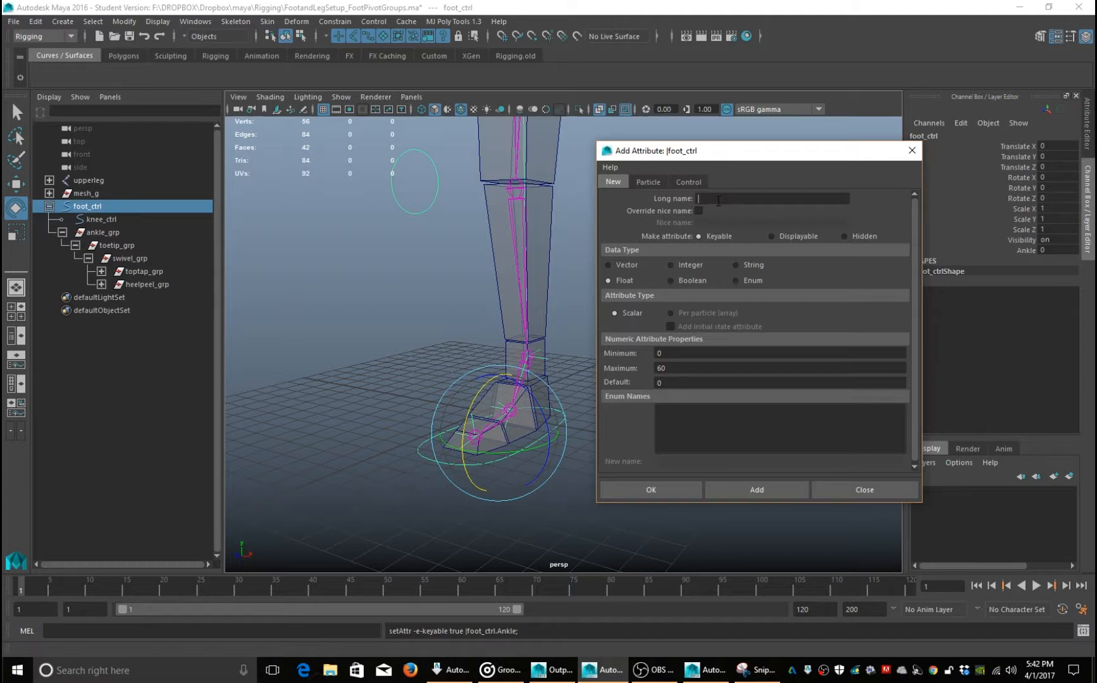
{"action": "type", "text": "Top"}
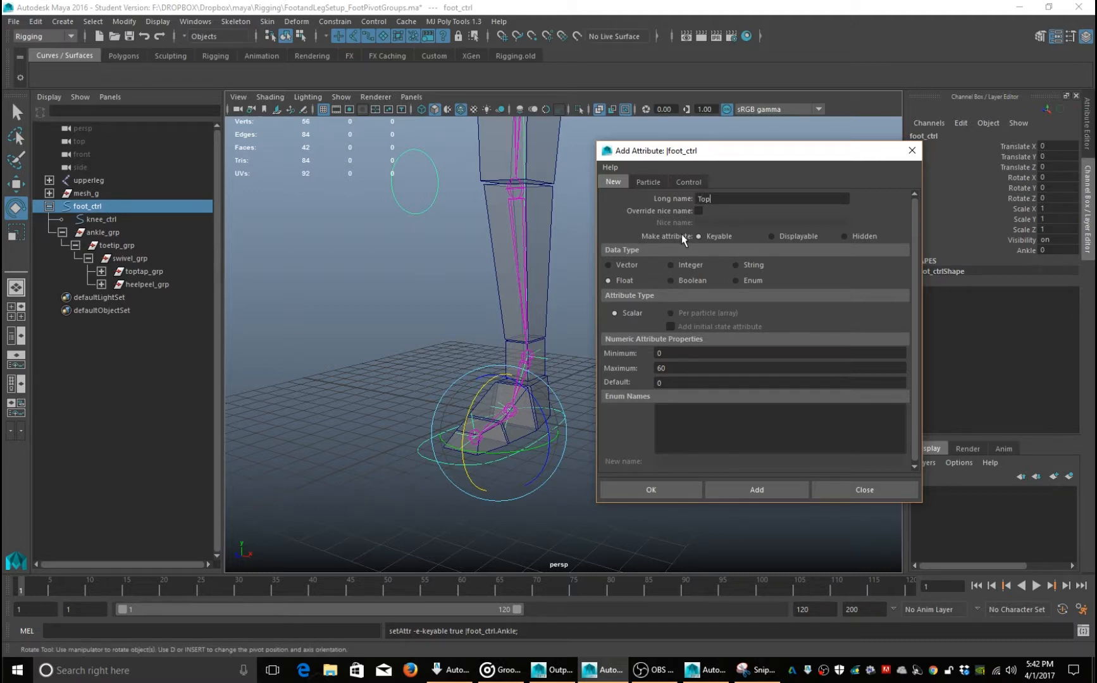
{"action": "type", "text": " T Tip"}
{"action": "left_click", "coordinate": [757, 490]}
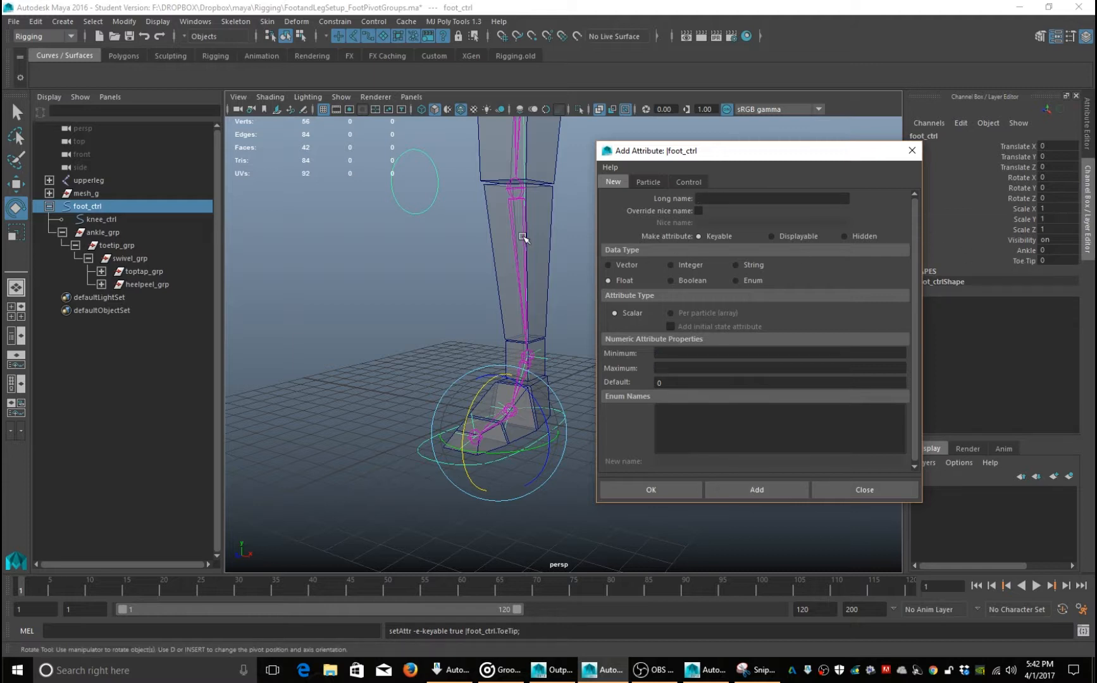
- Add a Swivel attribute to foot_ctrl with minimum 0
{"action": "left_click", "coordinate": [722, 199]}
{"action": "type", "text": "Swivel"}
{"action": "left_click", "coordinate": [672, 354]}
{"action": "type", "text": "0"}
{"action": "left_click", "coordinate": [675, 368]}
{"action": "left_click", "coordinate": [747, 487]}
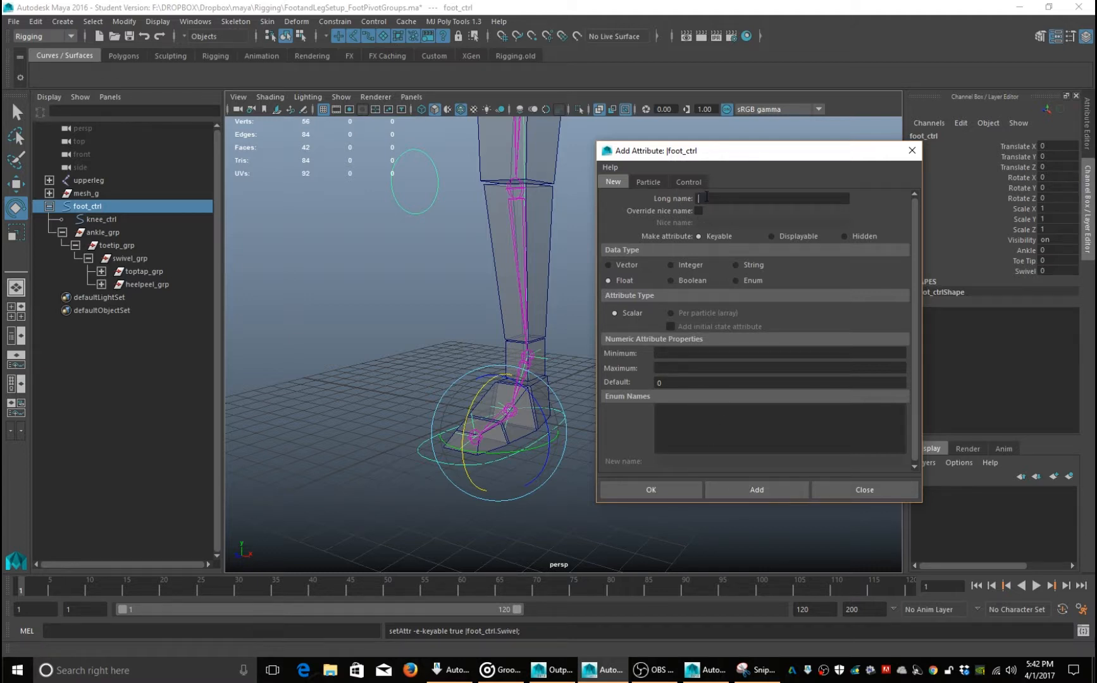
- Add a Toe Tap attribute to foot_ctrl with minimum 0
{"action": "type", "text": "Toe Tap"}
{"action": "left_click", "coordinate": [661, 355]}
{"action": "type", "text": "0"}
{"action": "left_click", "coordinate": [669, 368]}
{"action": "left_click", "coordinate": [762, 494]}
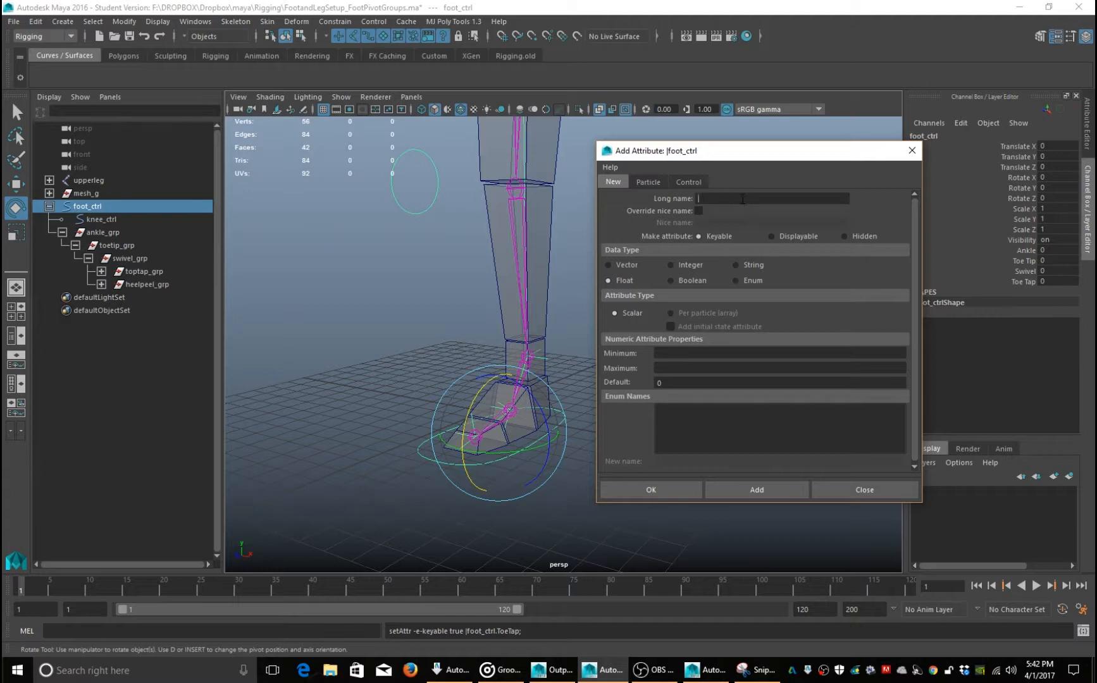
- Add a Heel Peel attribute to foot_ctrl with minimum 0 and maximum 60
{"action": "type", "text": "Heel Peel"}
{"action": "left_click", "coordinate": [667, 354]}
{"action": "type", "text": "060"}
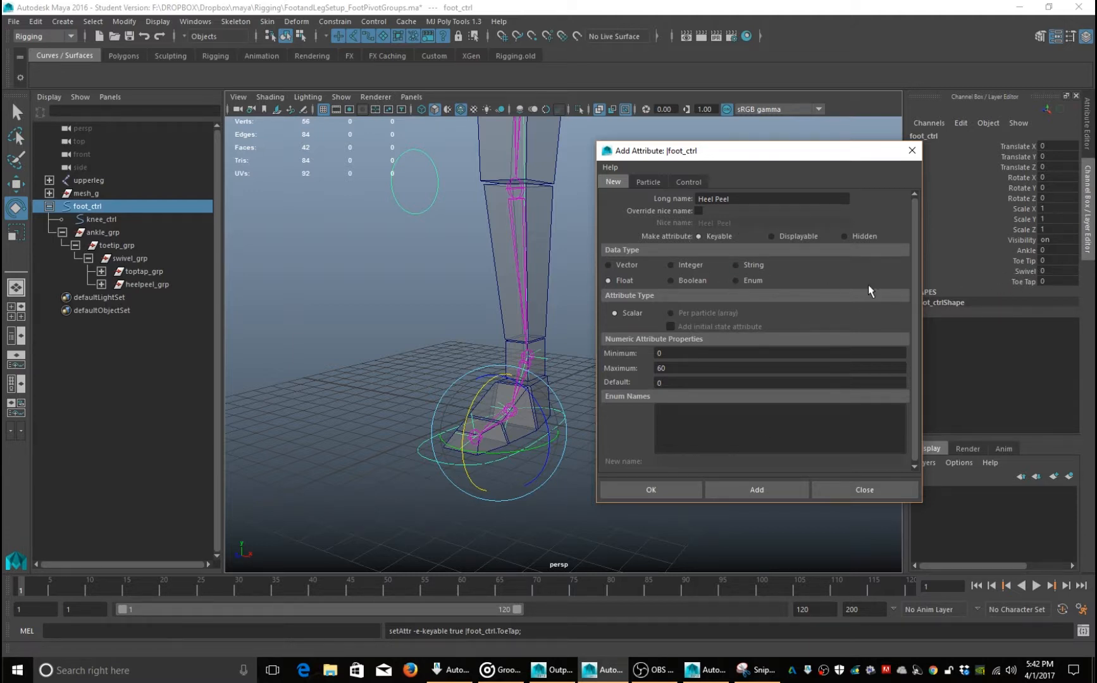
{"action": "left_click", "coordinate": [737, 490]}
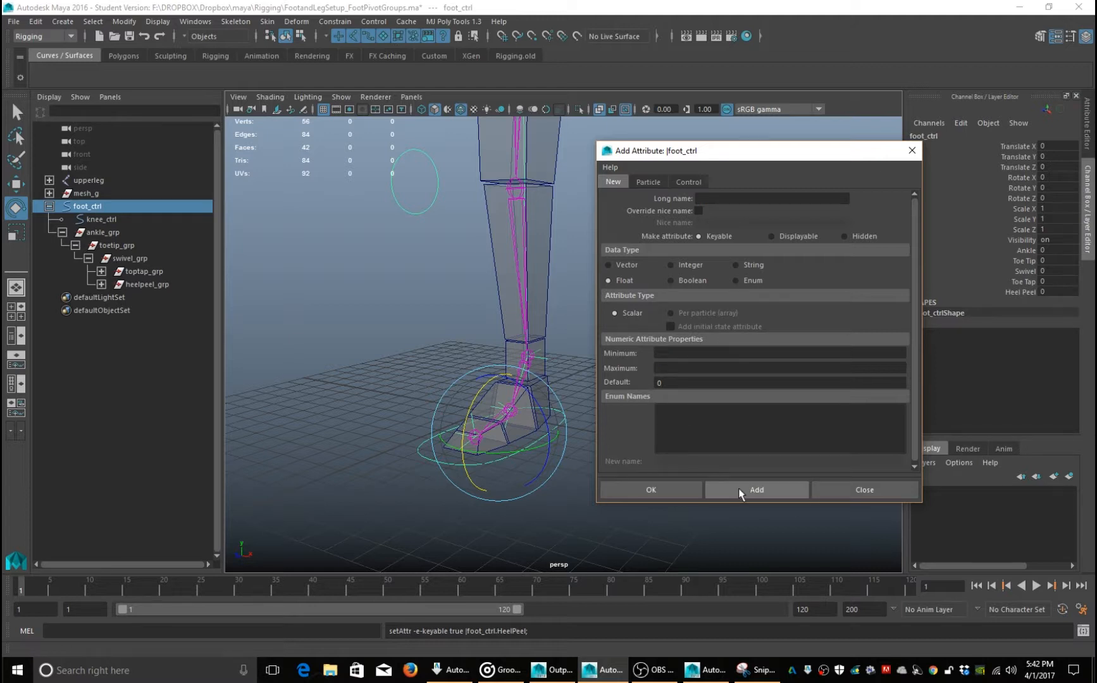
- Rename the toptap_grp group to toetap_grp and close the Add Attribute dialog
{"action": "left_click", "coordinate": [130, 271]}
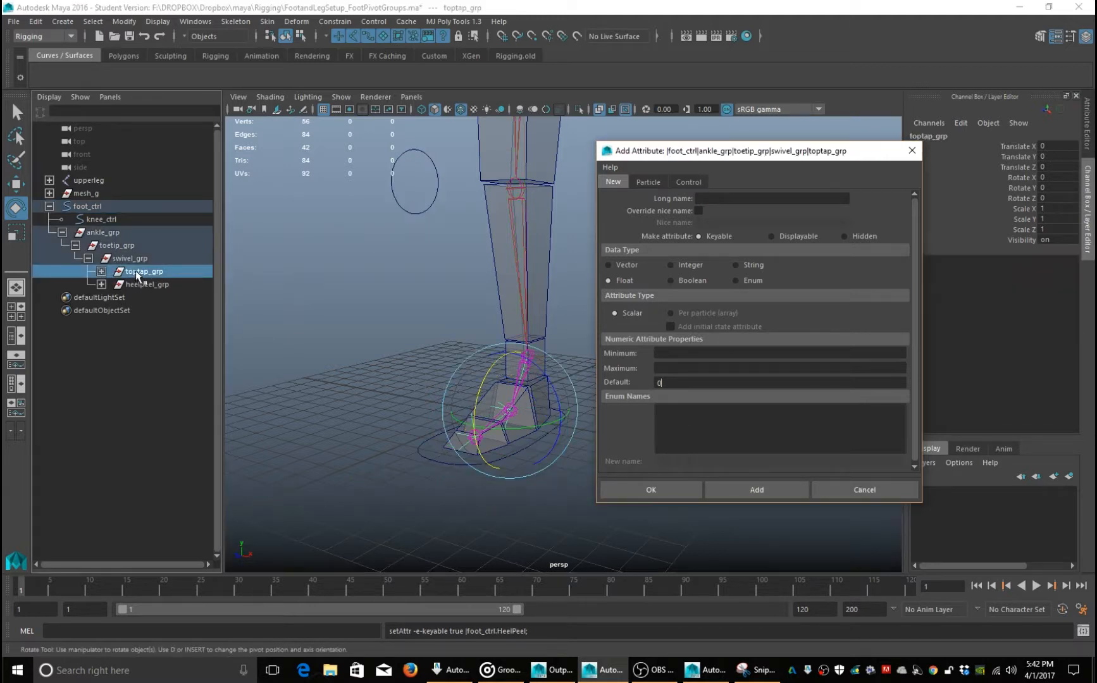
{"action": "double_click", "coordinate": [137, 272]}
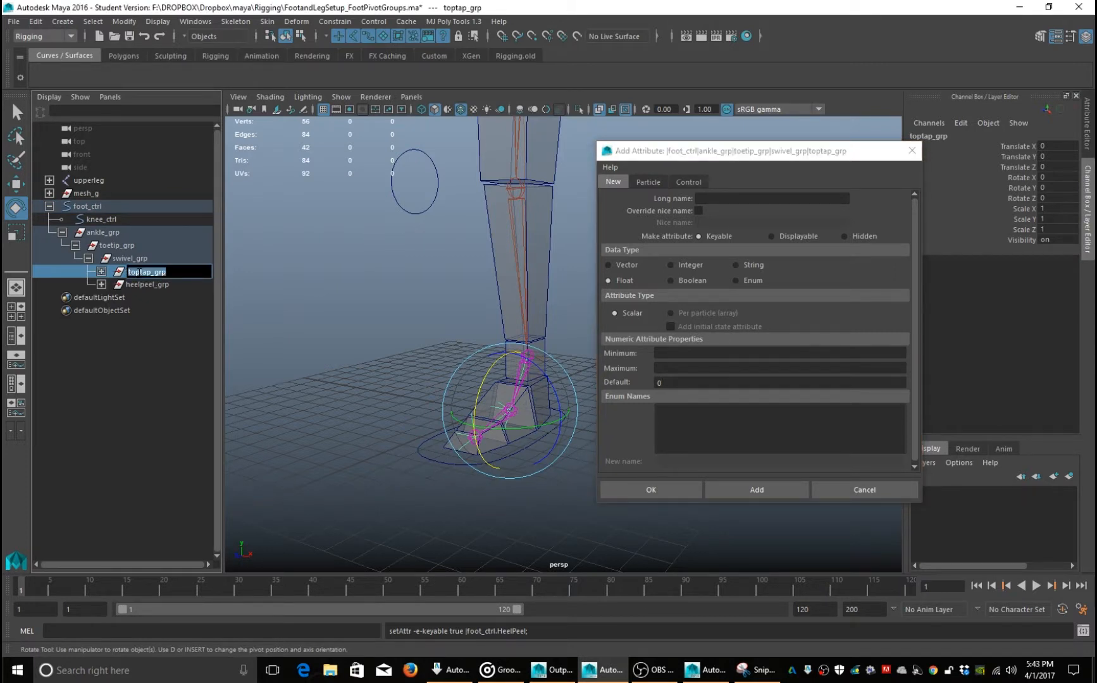
{"action": "left_click", "coordinate": [140, 272]}
{"action": "key", "text": "BackSpace"}
{"action": "type", "text": "e"}
{"action": "key", "text": "Return"}
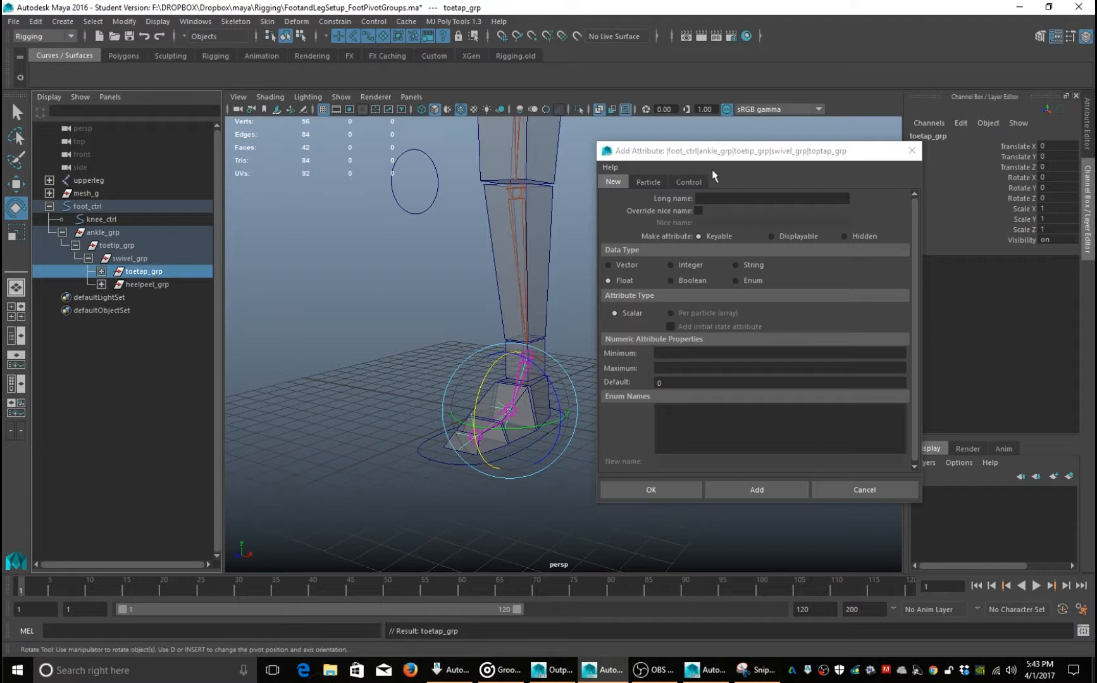
{"action": "left_click", "coordinate": [912, 151]}
- Select foot_ctrl, try out its Heel Peel attribute by varying the value, and reset it to 0
{"action": "middle_click_drag", "start_coordinate": [749, 321], "coordinate": [752, 283], "text": "alt"}
{"action": "key", "text": "q"}
{"action": "right_click_drag", "start_coordinate": [741, 277], "coordinate": [747, 358], "text": "alt"}
{"action": "left_click_drag", "start_coordinate": [746, 358], "coordinate": [566, 458], "text": "alt"}
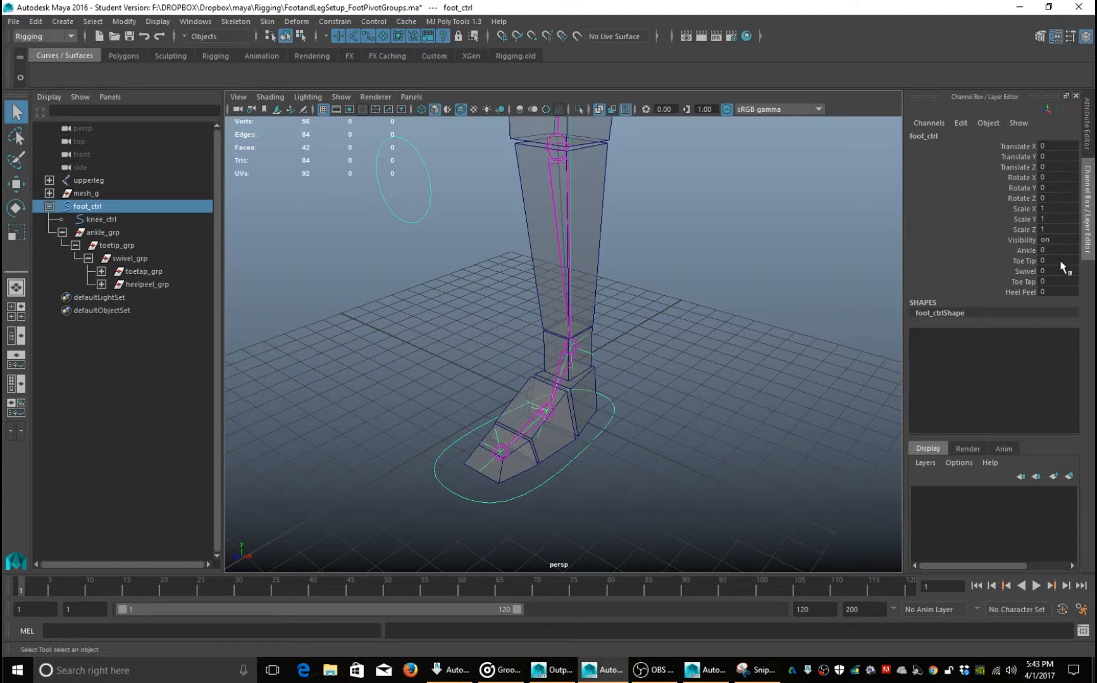
{"action": "left_click", "coordinate": [1022, 250]}
{"action": "left_click", "coordinate": [1024, 260]}
{"action": "left_click", "coordinate": [1024, 292]}
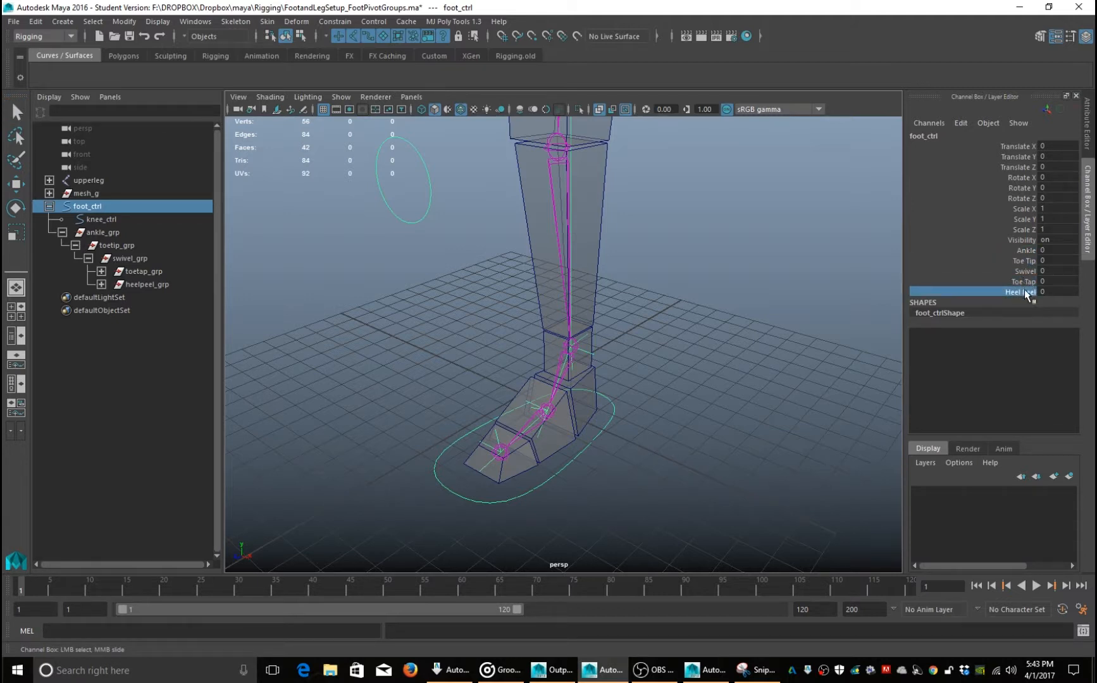
{"action": "middle_click_drag", "start_coordinate": [790, 309], "coordinate": [859, 290]}
{"action": "left_click", "coordinate": [1063, 292]}
{"action": "type", "text": "0"}
{"action": "key", "text": "Return"}
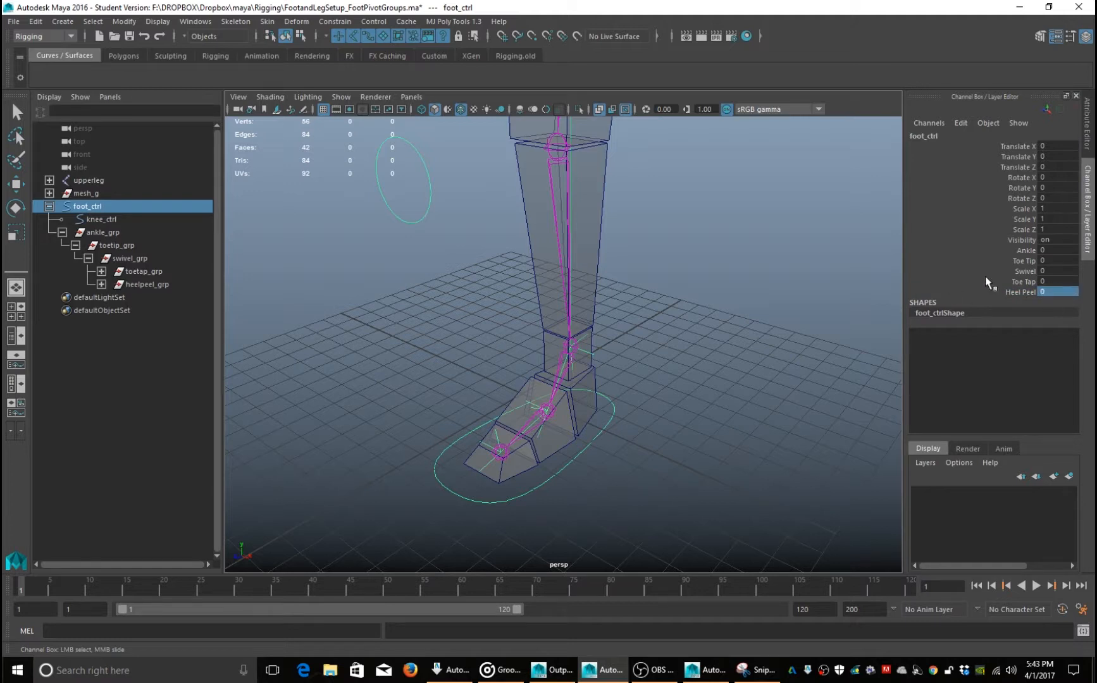
- Try out foot_ctrl's Toe Tap attribute by varying the value, and reset it to 0
{"action": "left_click", "coordinate": [1043, 282]}
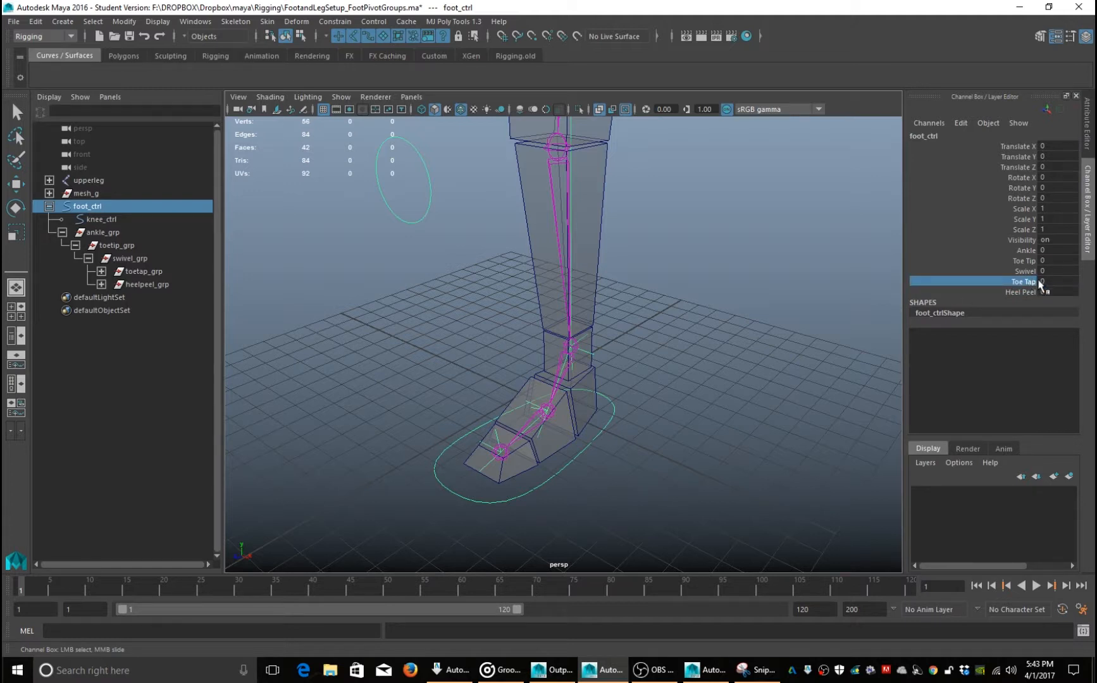
{"action": "key", "text": "Return"}
{"action": "mouse_move", "coordinate": [824, 280]}
{"action": "middle_mouse_down"}
{"action": "mouse_move", "coordinate": [879, 280]}
{"action": "mouse_move", "coordinate": [750, 267]}
{"action": "mouse_move", "coordinate": [814, 271]}
{"action": "mouse_move", "coordinate": [708, 277]}
{"action": "mouse_move", "coordinate": [835, 274]}
{"action": "mouse_move", "coordinate": [770, 268]}
{"action": "mouse_move", "coordinate": [822, 266]}
{"action": "middle_mouse_up"}
{"action": "double_click", "coordinate": [1069, 280]}
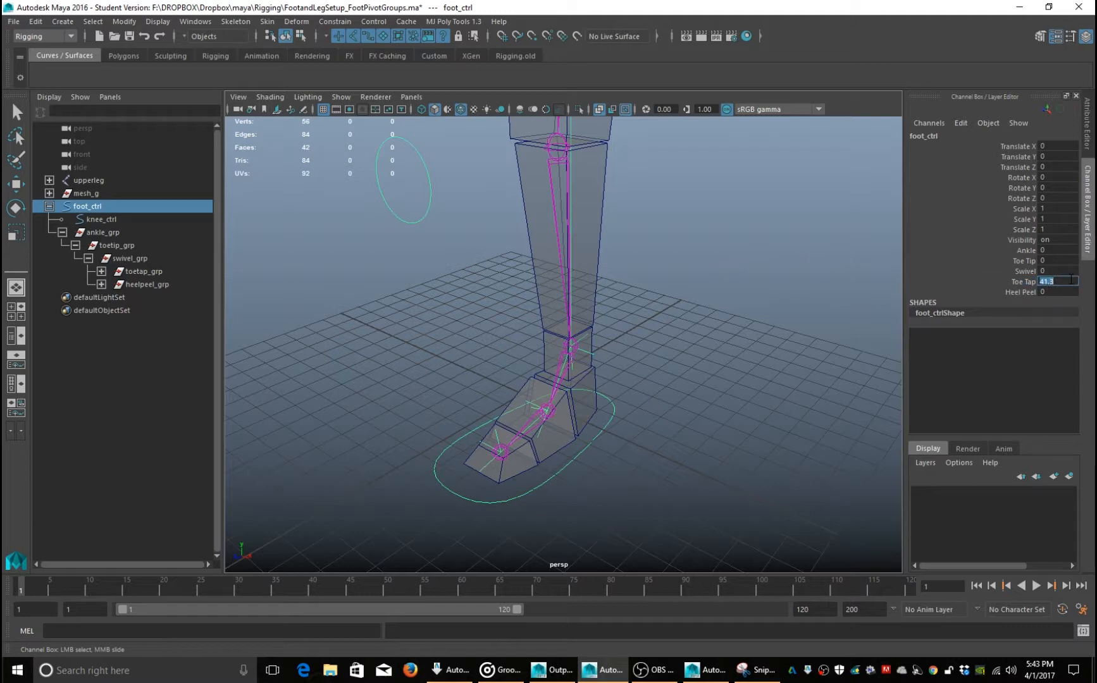
{"action": "type", "text": "0"}
{"action": "key", "text": "Return"}
- Lock and hide the Scale X, Scale Y, Scale Z and Visibility channels of foot_ctrl
{"action": "left_click", "coordinate": [1020, 244]}
{"action": "left_click", "coordinate": [1011, 210], "text": "shift"}
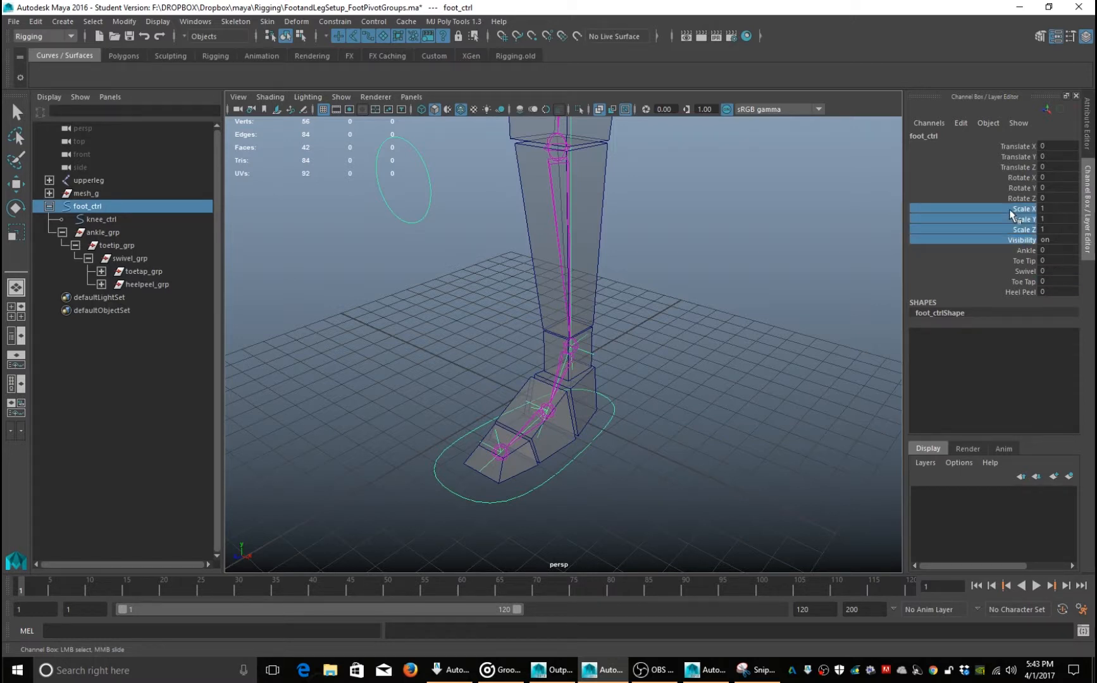
{"action": "right_click", "coordinate": [1011, 211]}
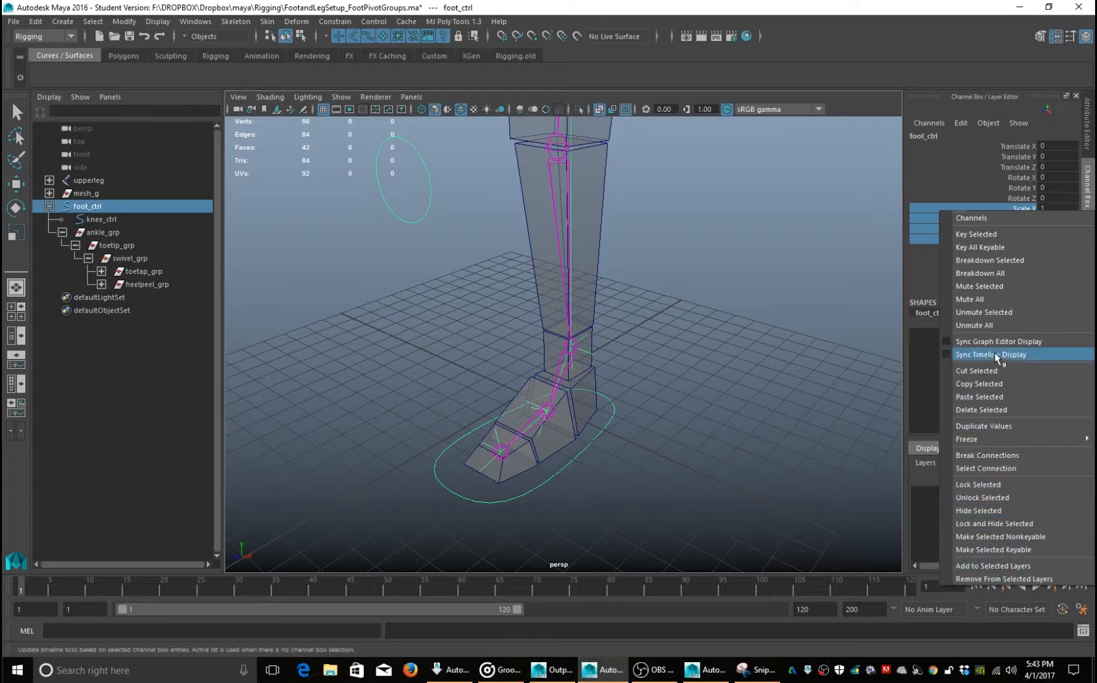
{"action": "mouse_move", "coordinate": [1006, 447]}
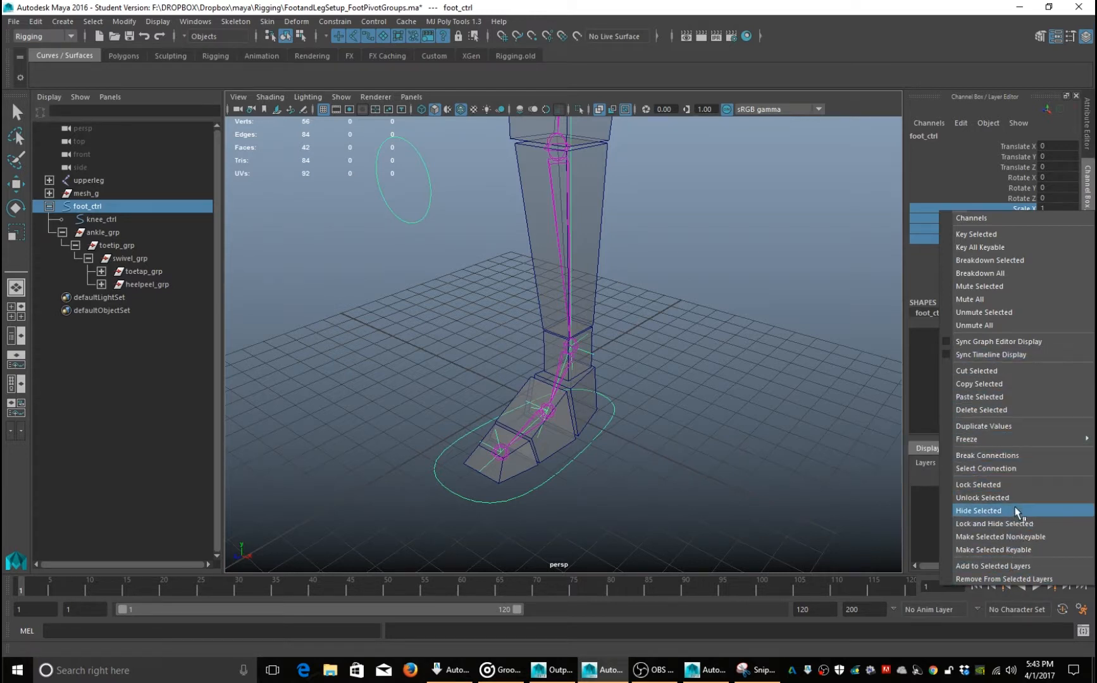
{"action": "left_click", "coordinate": [1026, 524]}
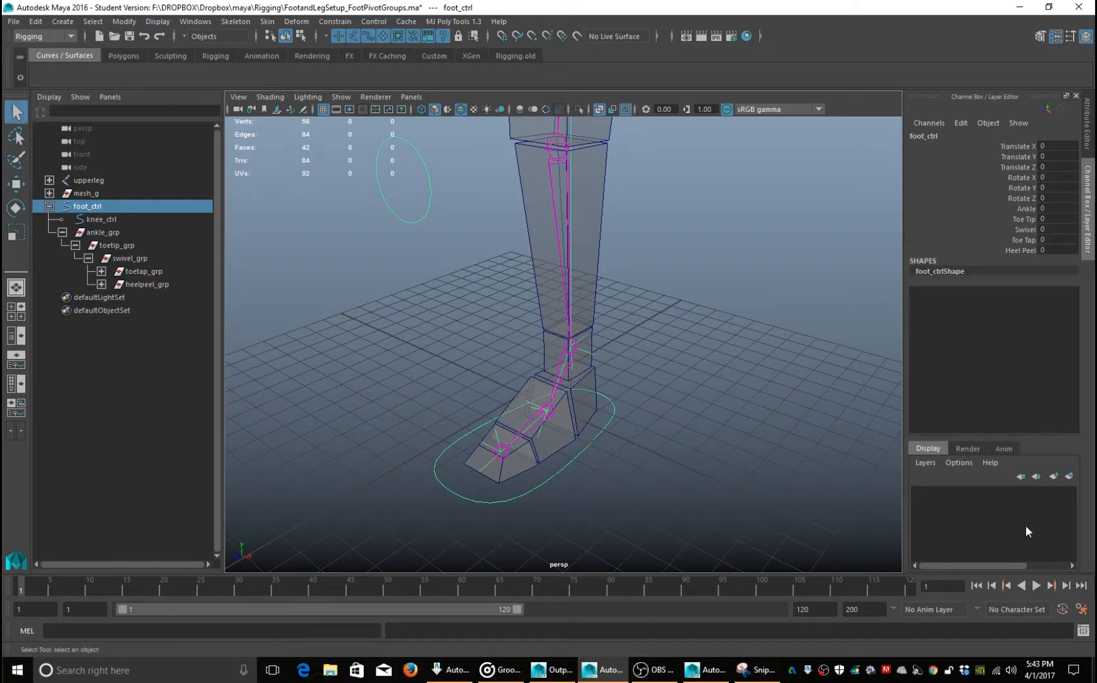
- Open the Connection Editor with foot_ctrl loaded as the output side, placed clear of the foot
{"action": "left_click", "coordinate": [769, 301]}
{"action": "left_click_drag", "start_coordinate": [762, 365], "coordinate": [771, 384], "text": "alt"}
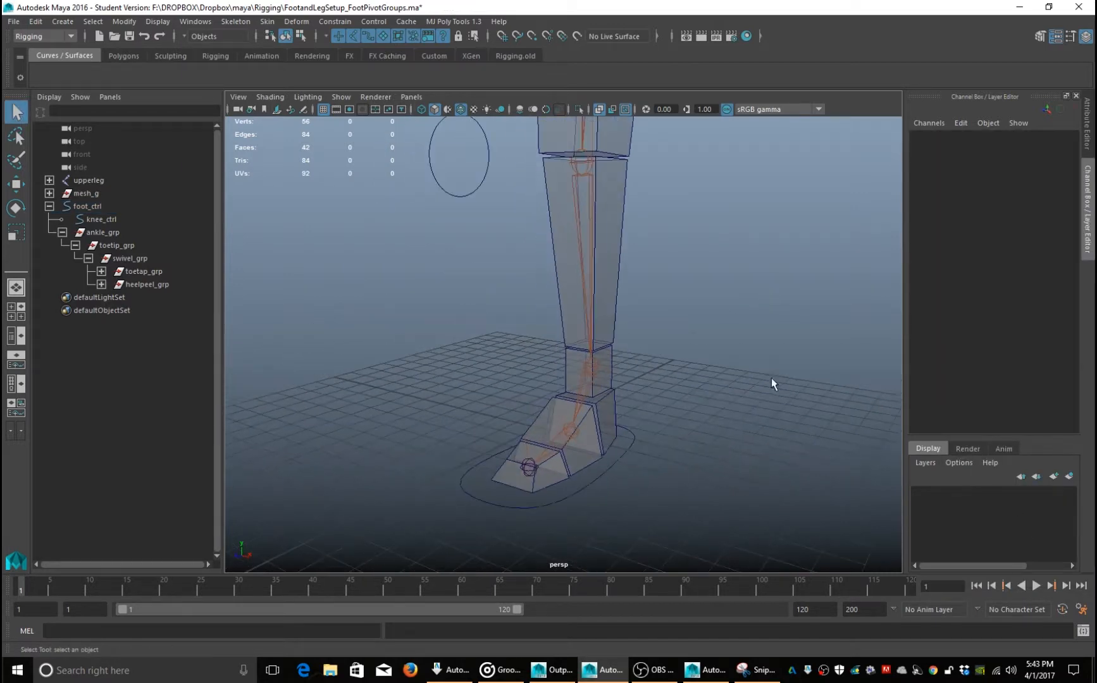
{"action": "left_click_drag", "start_coordinate": [691, 463], "coordinate": [617, 443]}
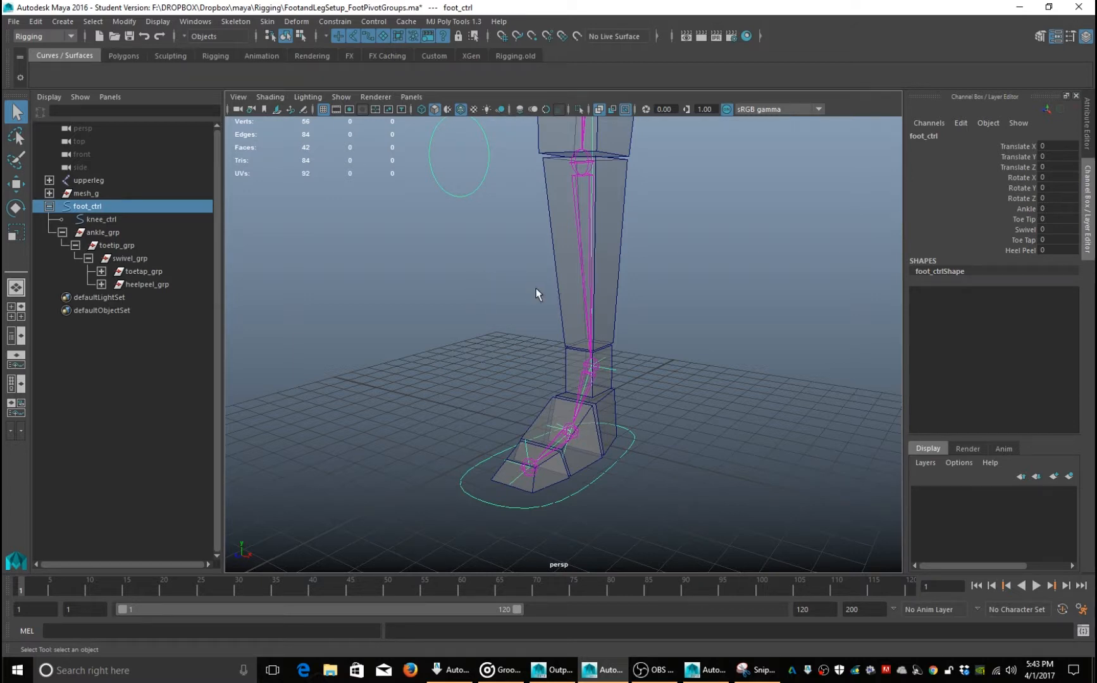
{"action": "left_click_drag", "start_coordinate": [536, 294], "coordinate": [506, 298], "text": "alt"}
{"action": "left_click", "coordinate": [181, 22]}
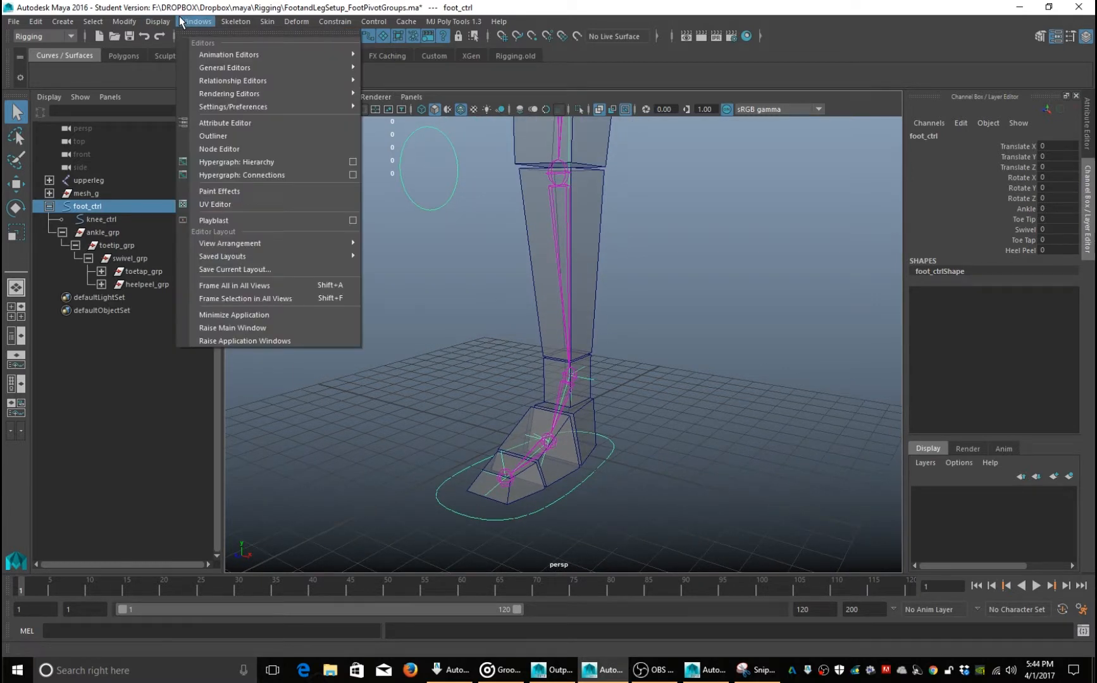
{"action": "mouse_move", "coordinate": [213, 82]}
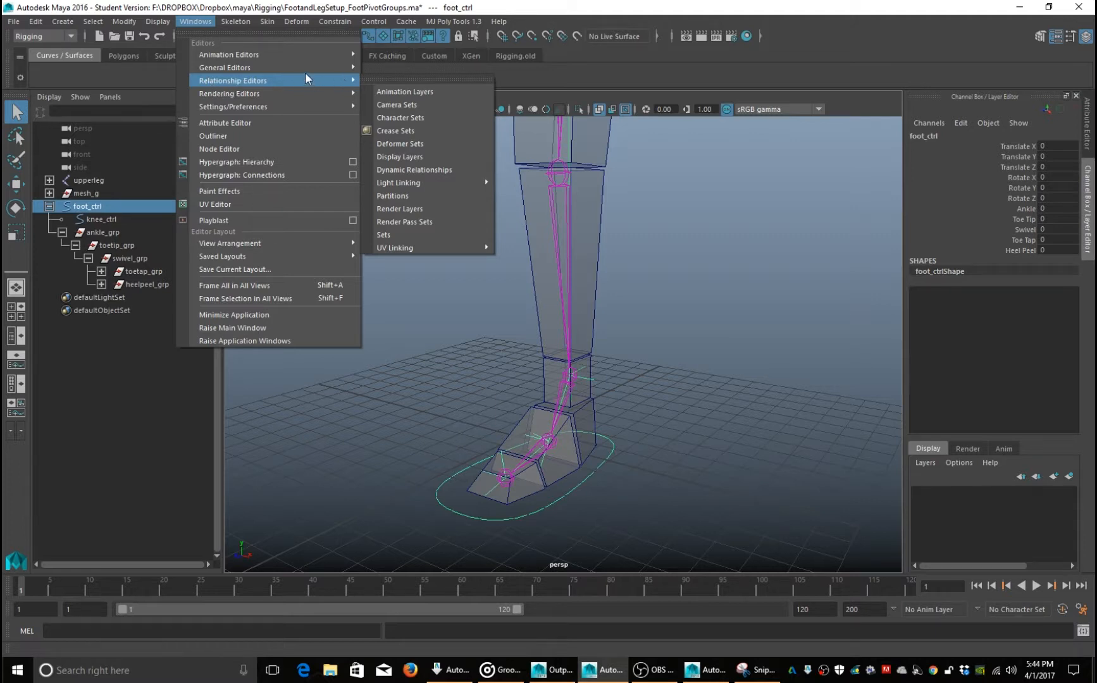
{"action": "mouse_move", "coordinate": [305, 71]}
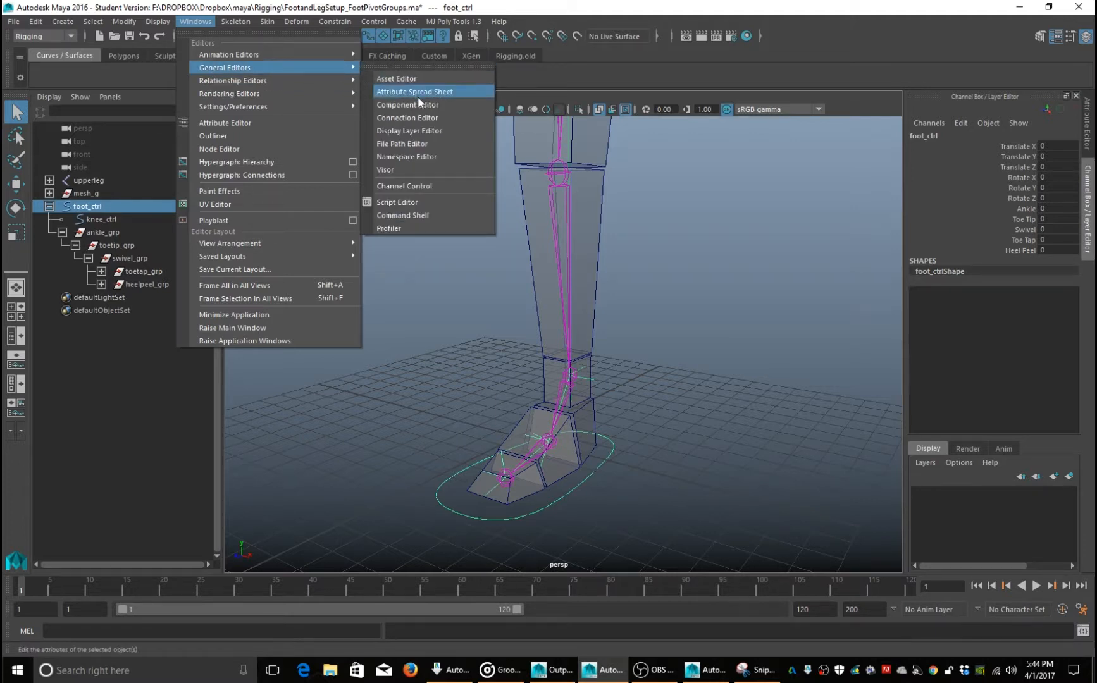
{"action": "left_click", "coordinate": [431, 117]}
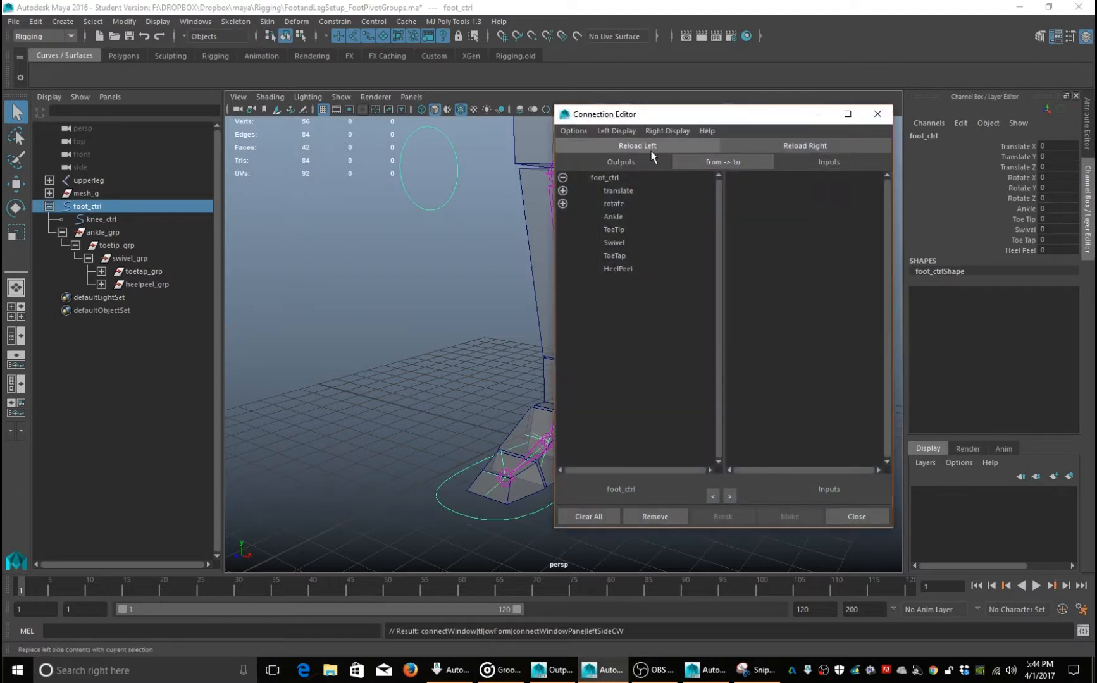
{"action": "left_click_drag", "start_coordinate": [722, 118], "coordinate": [696, 116]}
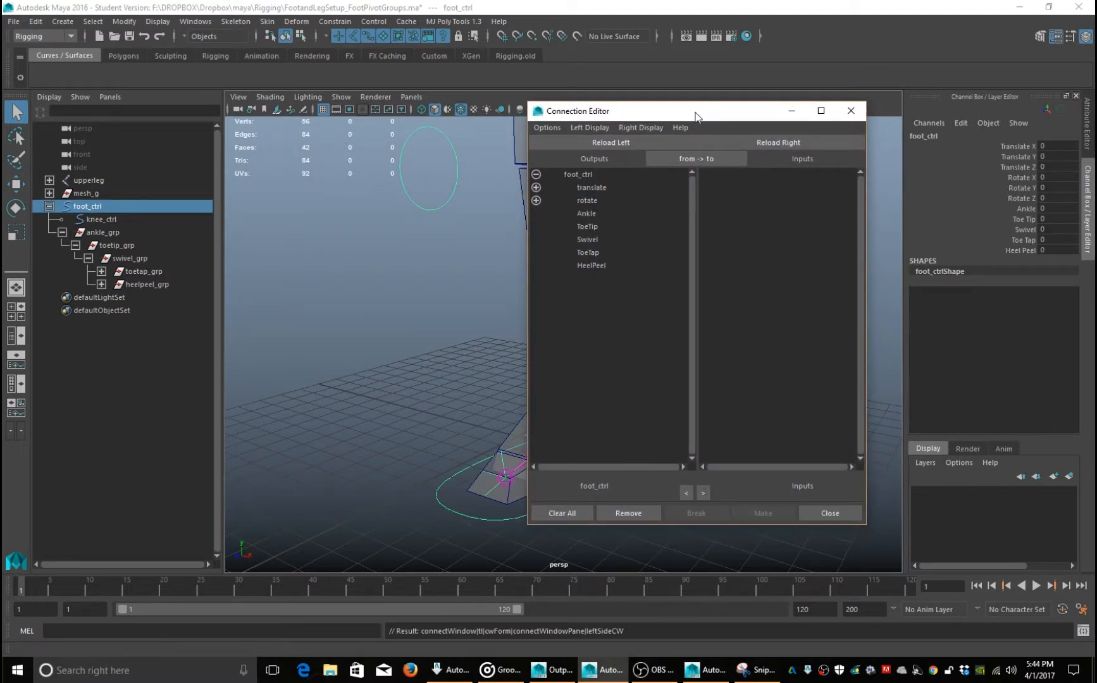
{"action": "left_click_drag", "start_coordinate": [692, 112], "coordinate": [794, 128]}
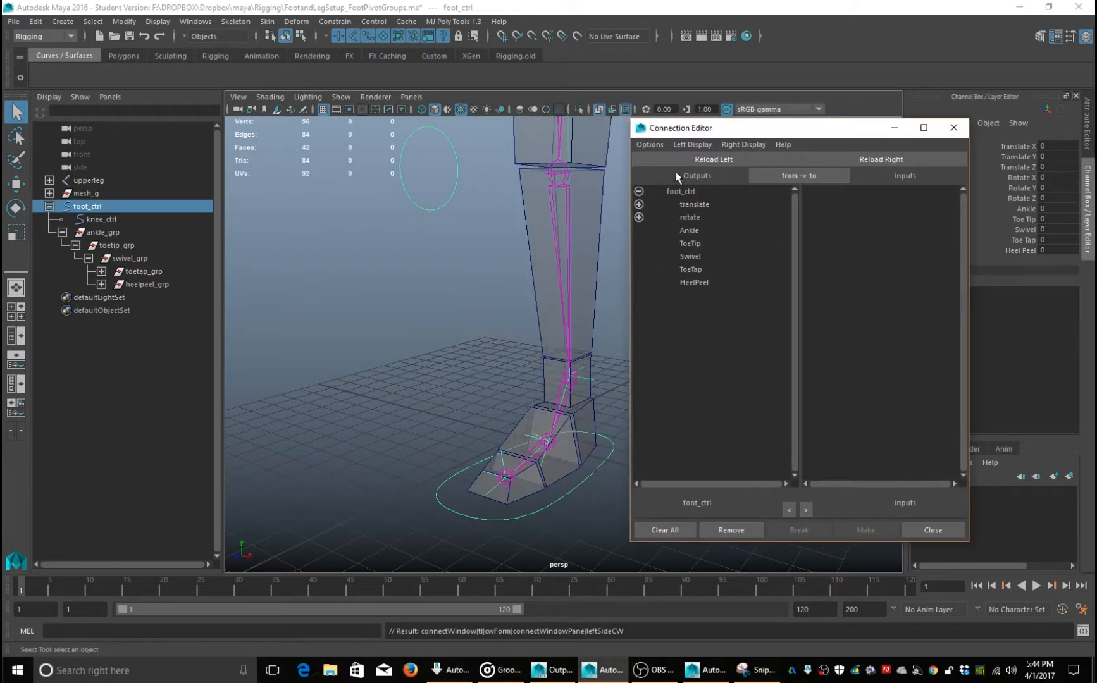
{"action": "left_click", "coordinate": [588, 481]}
{"action": "left_click", "coordinate": [685, 154]}
- Show the non-keyable attributes of foot_ctrl in the Connection Editor and hide them again
{"action": "left_click", "coordinate": [693, 145]}
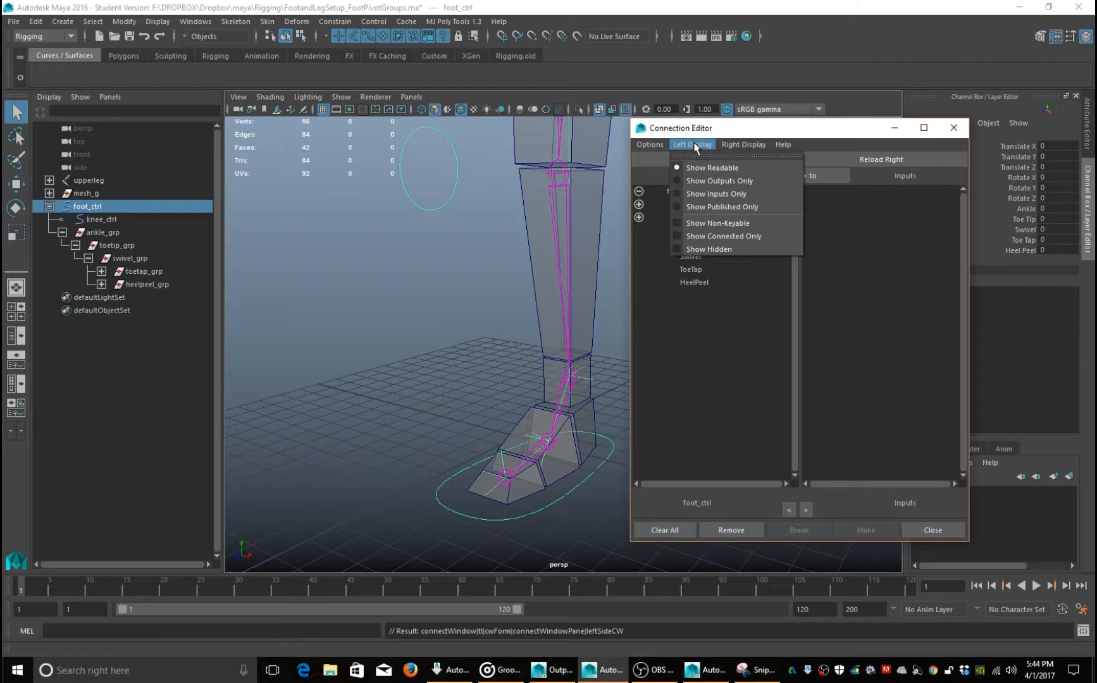
{"action": "left_click", "coordinate": [676, 222]}
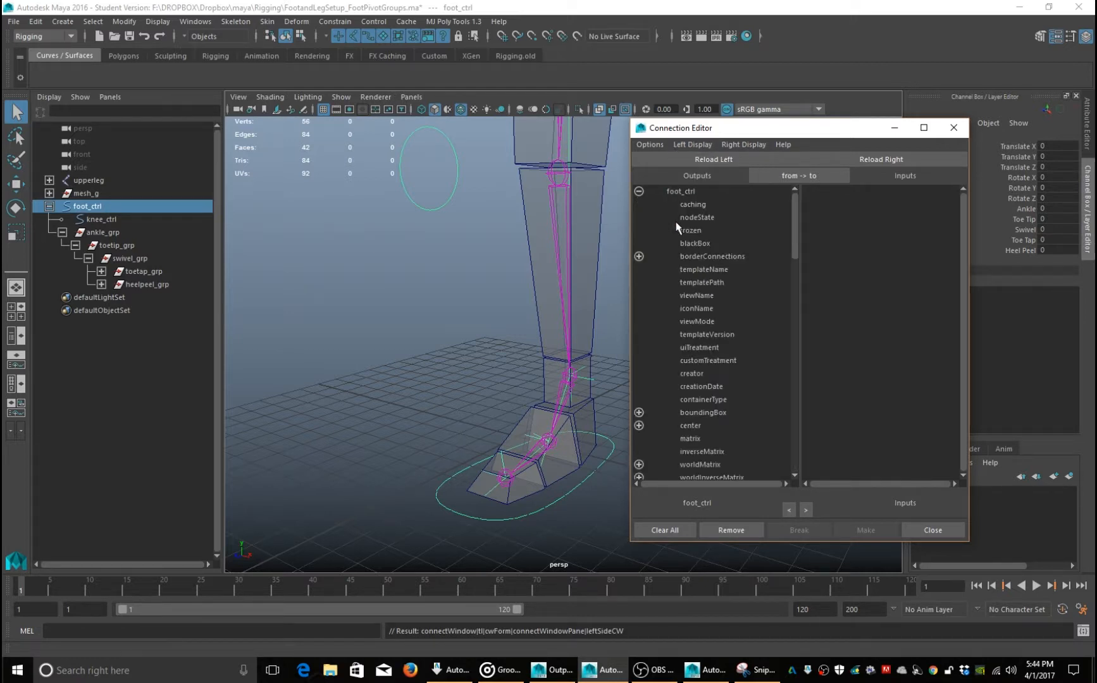
{"action": "left_click", "coordinate": [685, 146]}
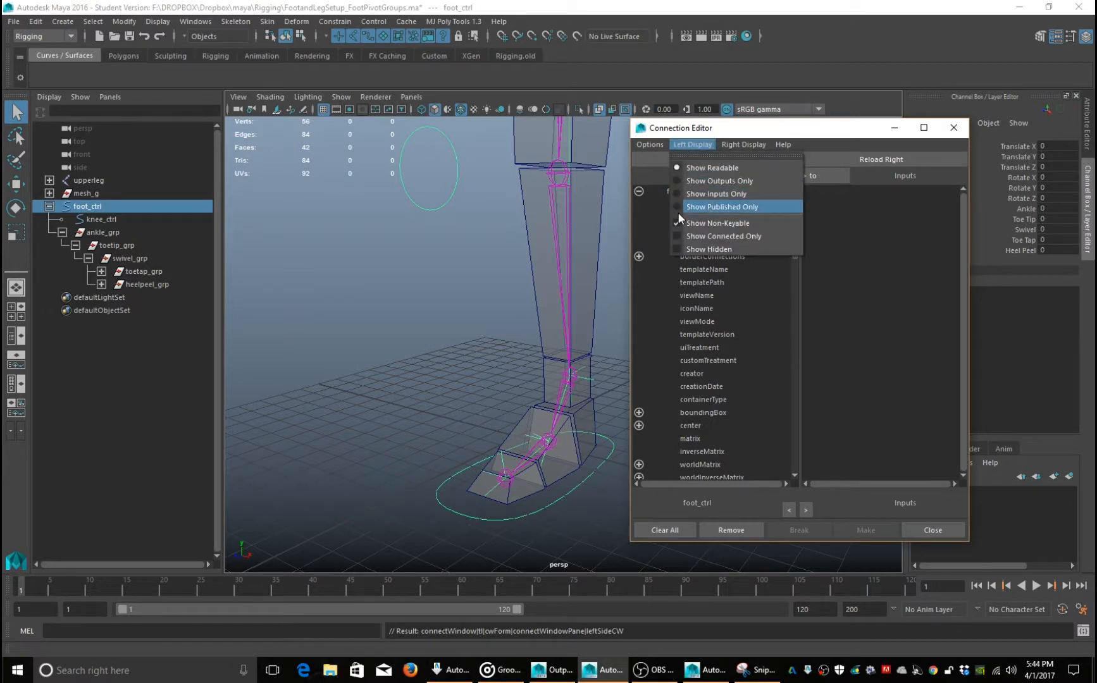
{"action": "left_click", "coordinate": [678, 210]}
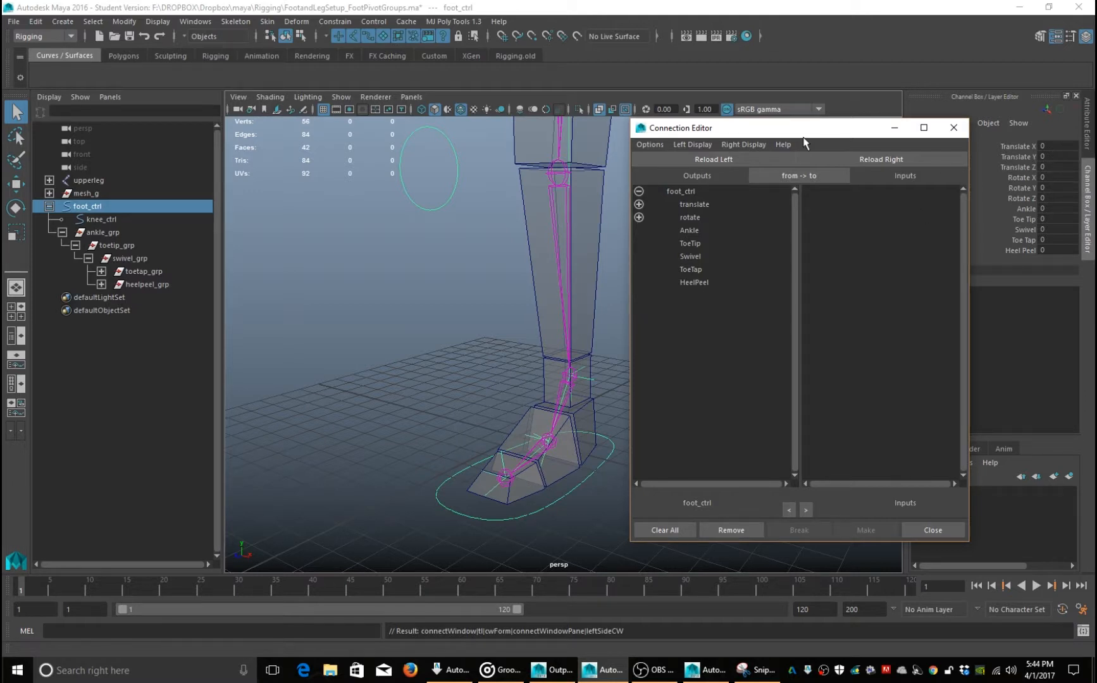
{"action": "left_click_drag", "start_coordinate": [803, 138], "coordinate": [760, 145]}
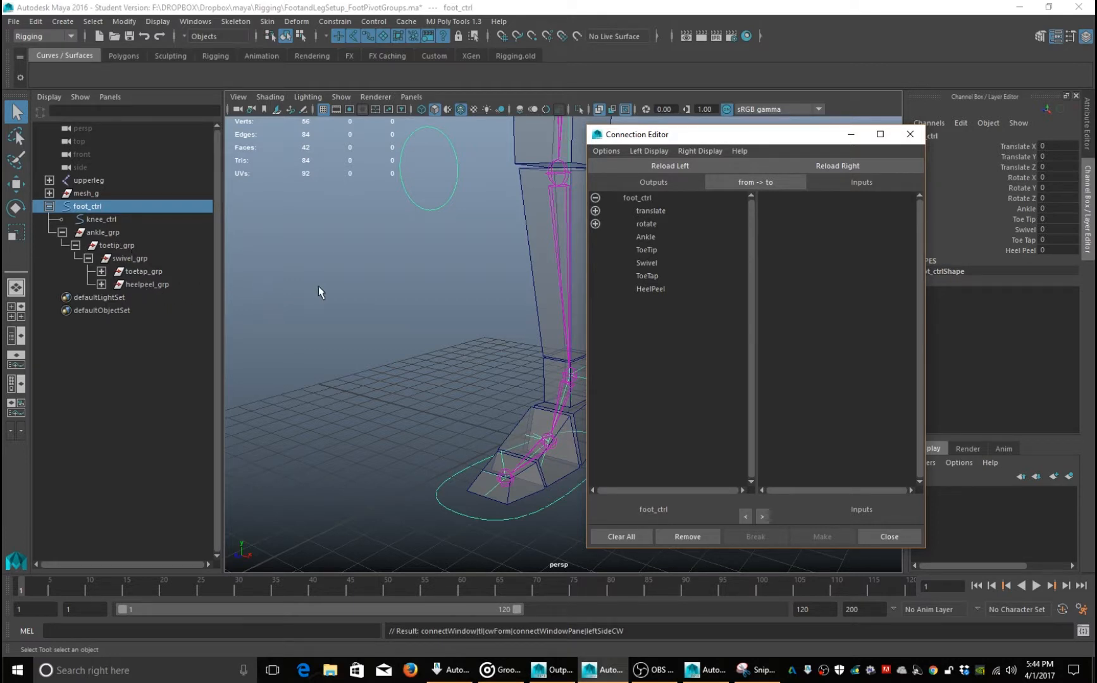
- Connect foot_ctrl's Ankle attribute to the rotateX input of ankle_grp
{"action": "left_click", "coordinate": [659, 239]}
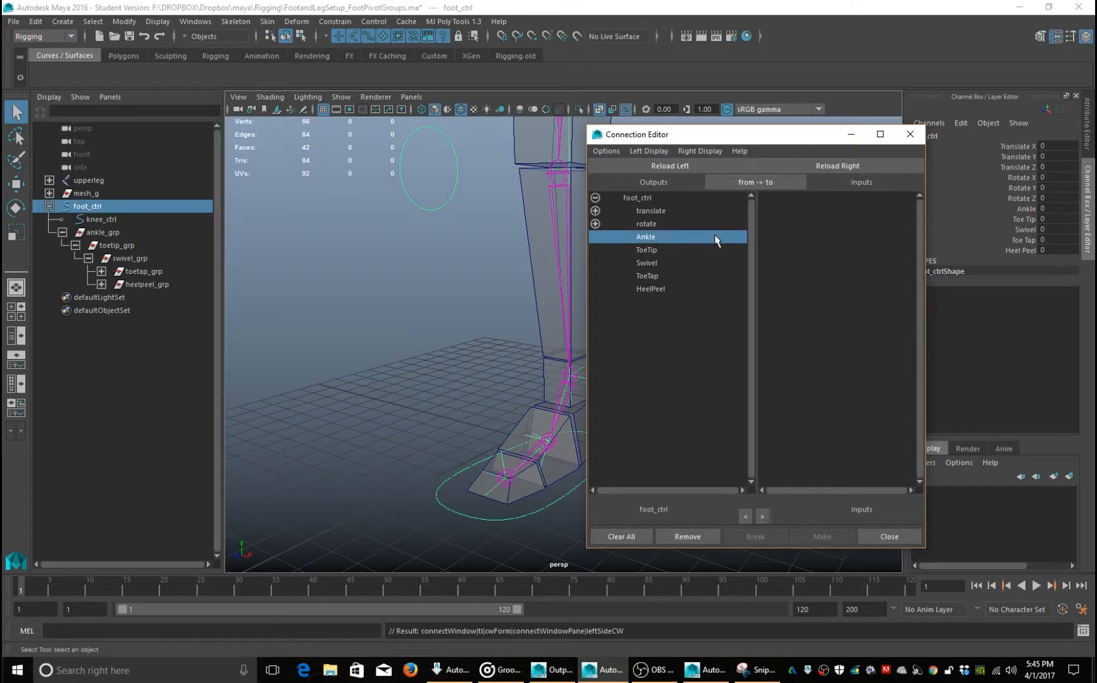
{"action": "left_click", "coordinate": [180, 233]}
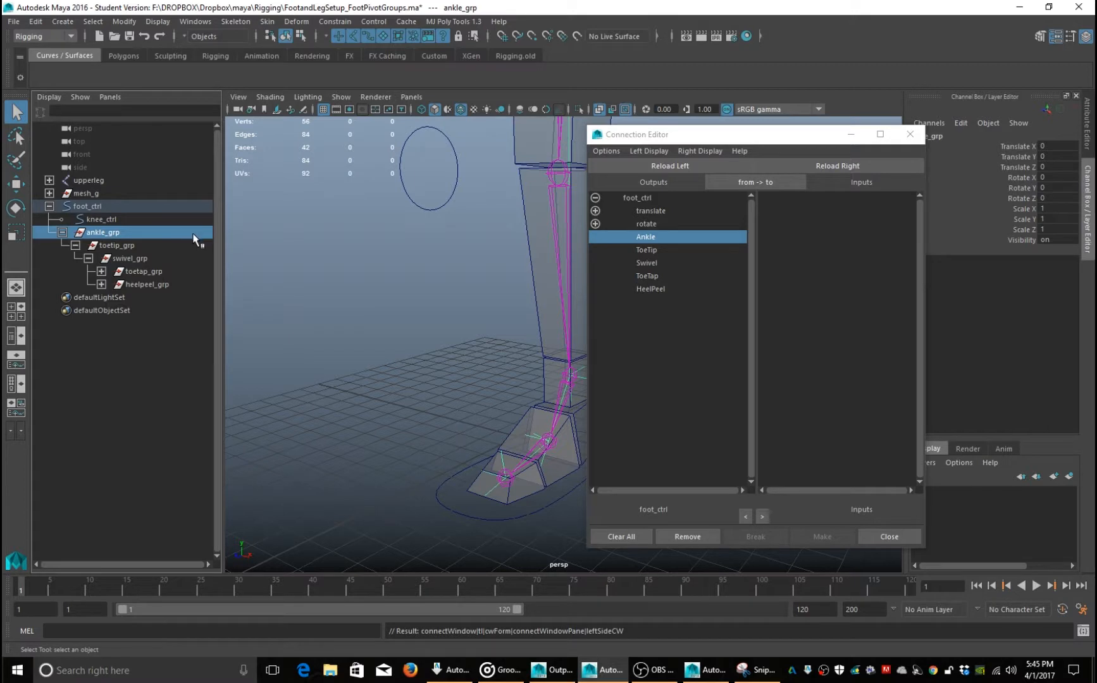
{"action": "left_click", "coordinate": [848, 166]}
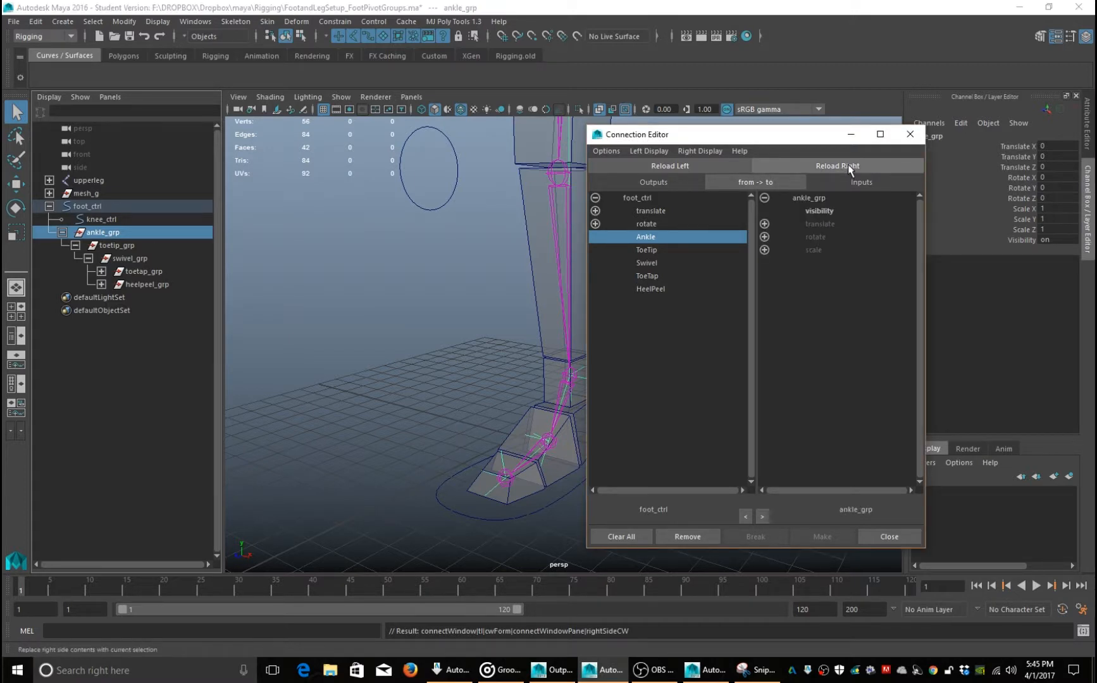
{"action": "left_click", "coordinate": [764, 238]}
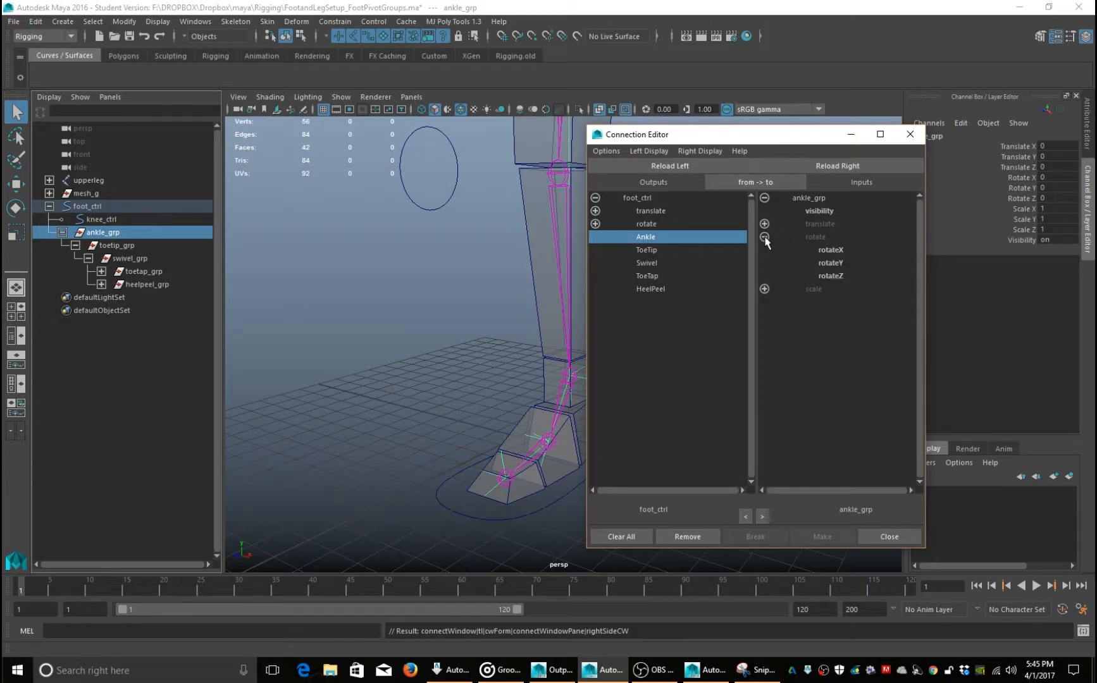
{"action": "left_click", "coordinate": [841, 251]}
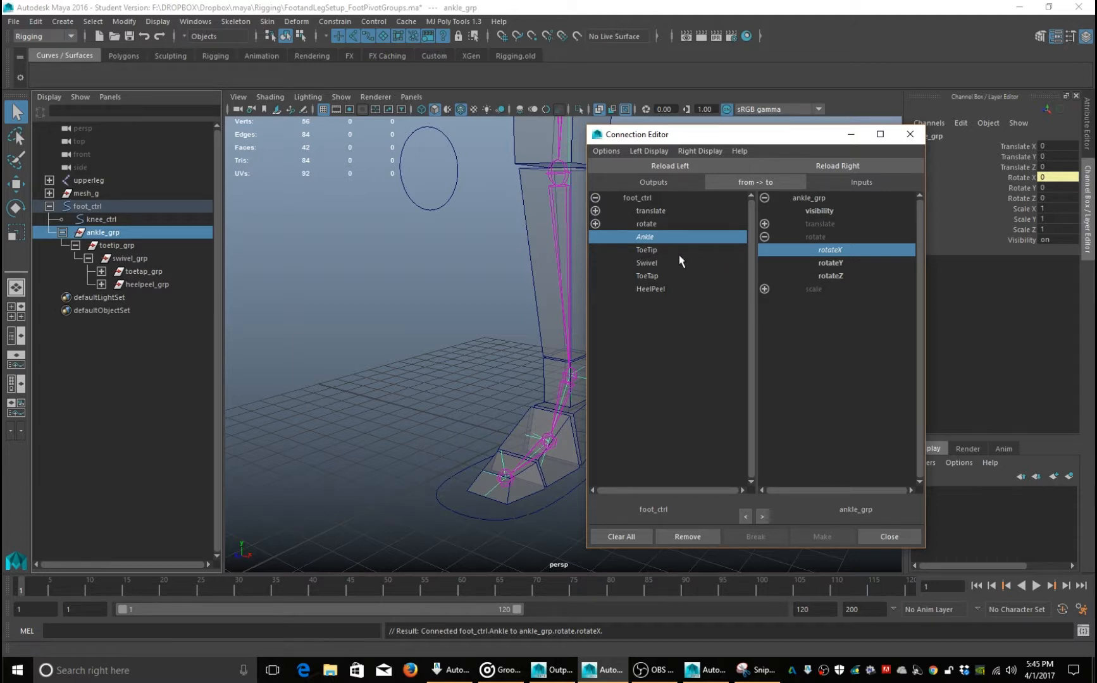
- Load toetip_grp as the input side and connect foot_ctrl's ToeTip attribute to its rotateX
{"action": "left_click", "coordinate": [126, 245]}
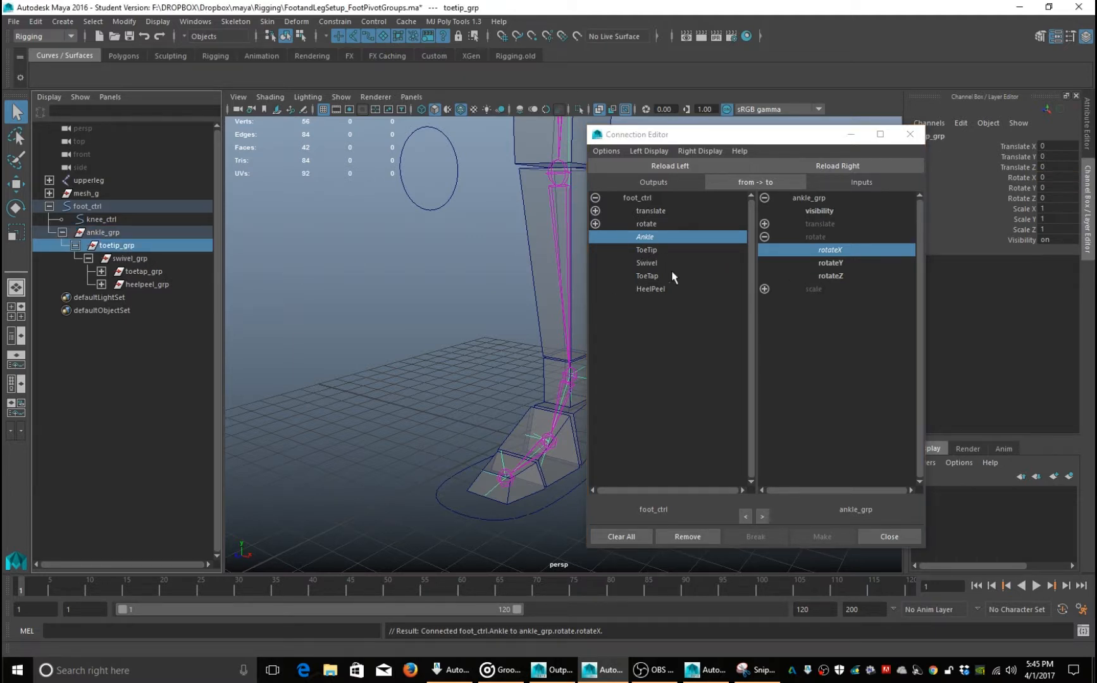
{"action": "left_click", "coordinate": [659, 250]}
{"action": "left_click", "coordinate": [765, 237]}
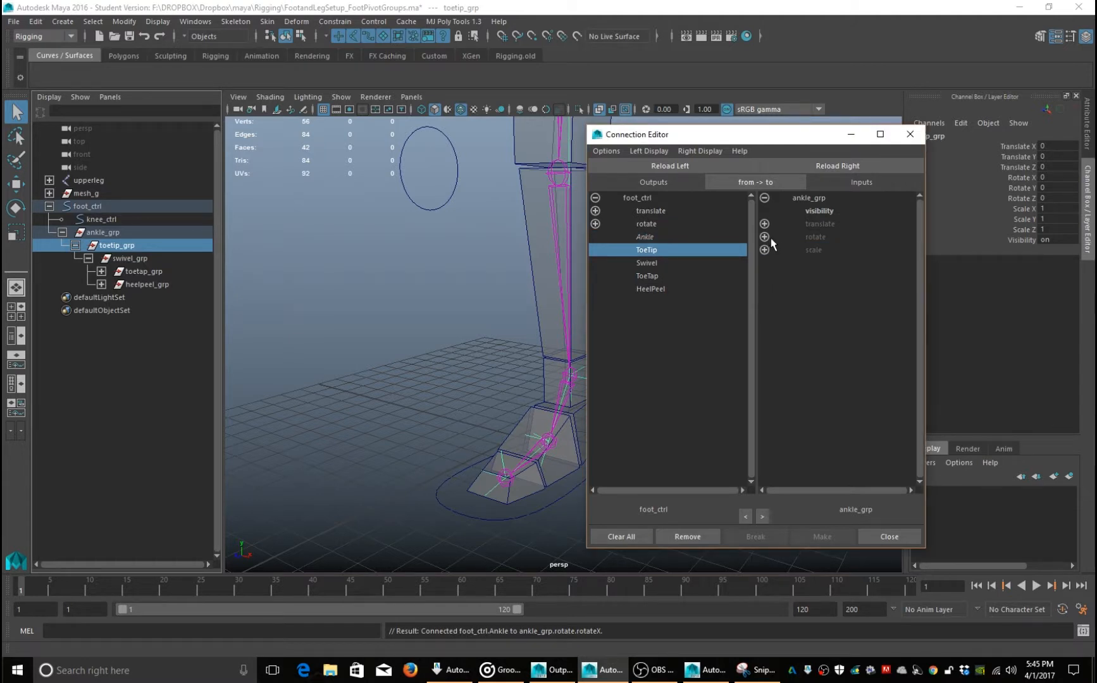
{"action": "left_click", "coordinate": [764, 237]}
{"action": "left_click", "coordinate": [202, 246]}
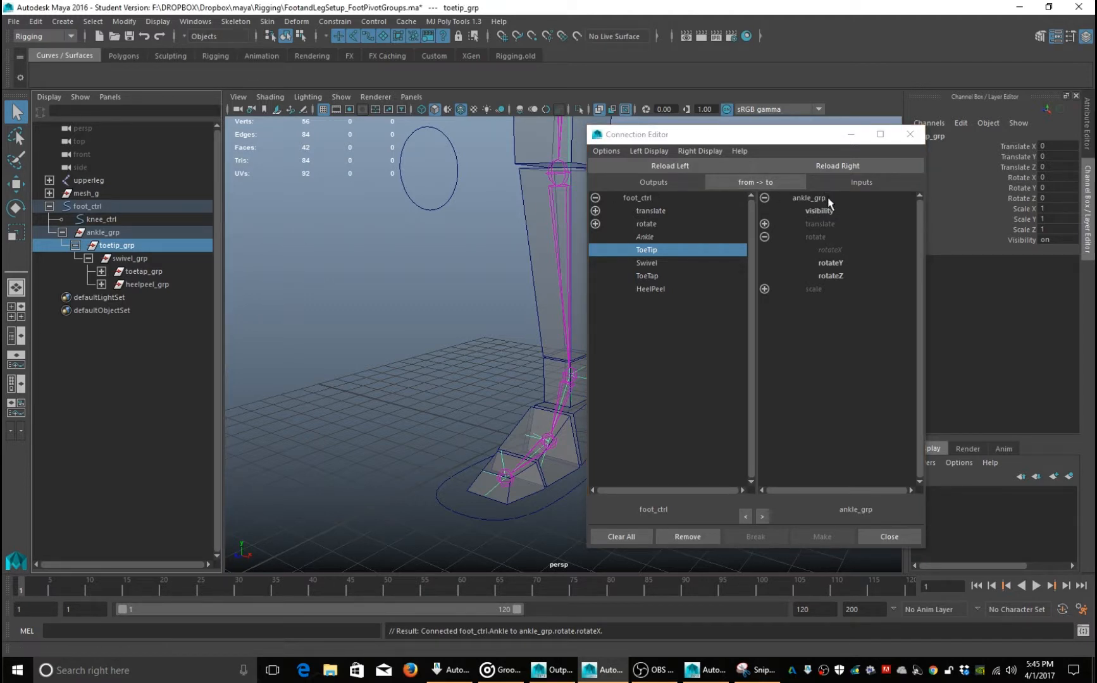
{"action": "left_click", "coordinate": [846, 167]}
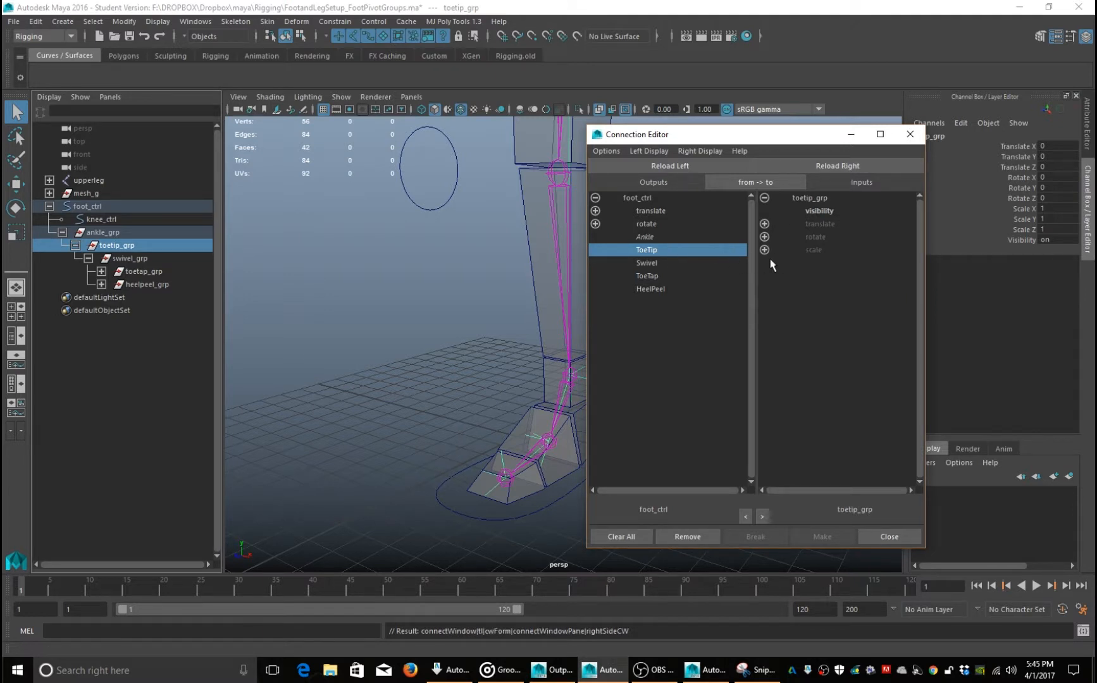
{"action": "left_click", "coordinate": [765, 236]}
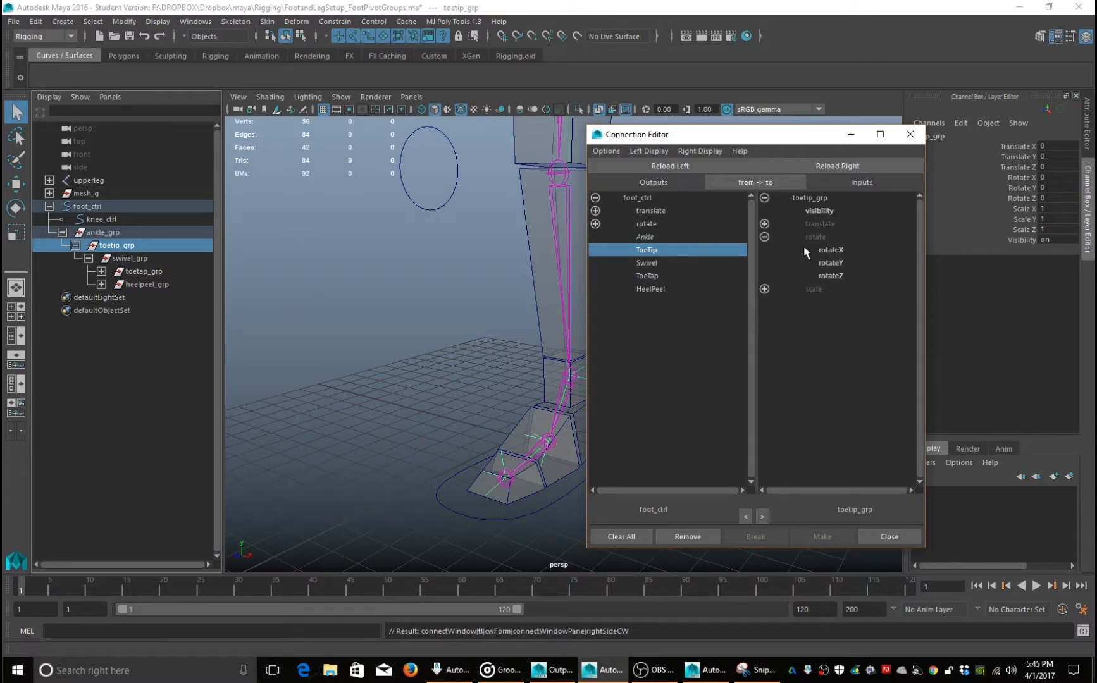
{"action": "left_click", "coordinate": [837, 251]}
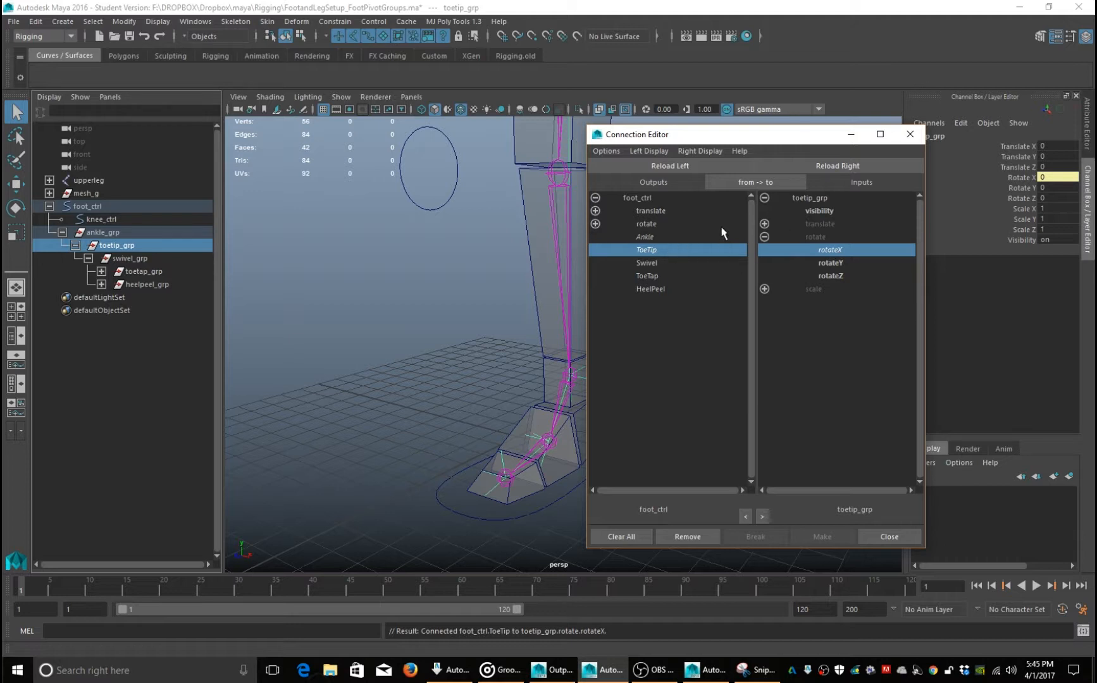
- Load swivel_grp as the input side and connect foot_ctrl's Swivel attribute to its rotateY
{"action": "left_click", "coordinate": [137, 259]}
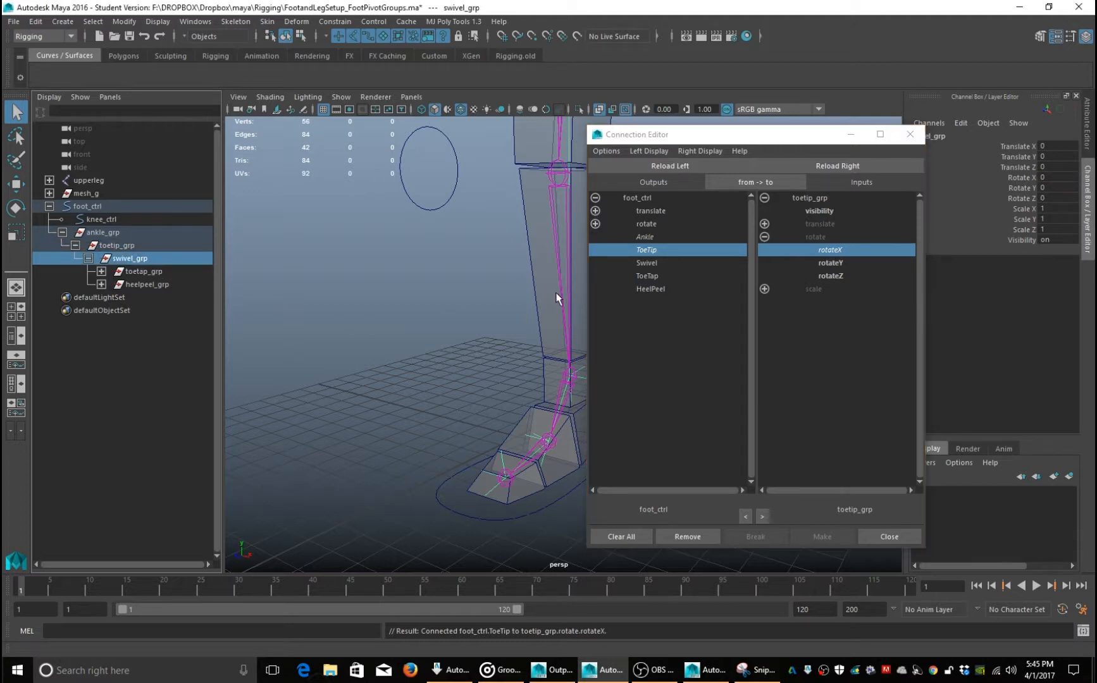
{"action": "left_click", "coordinate": [813, 169]}
{"action": "left_click", "coordinate": [765, 236]}
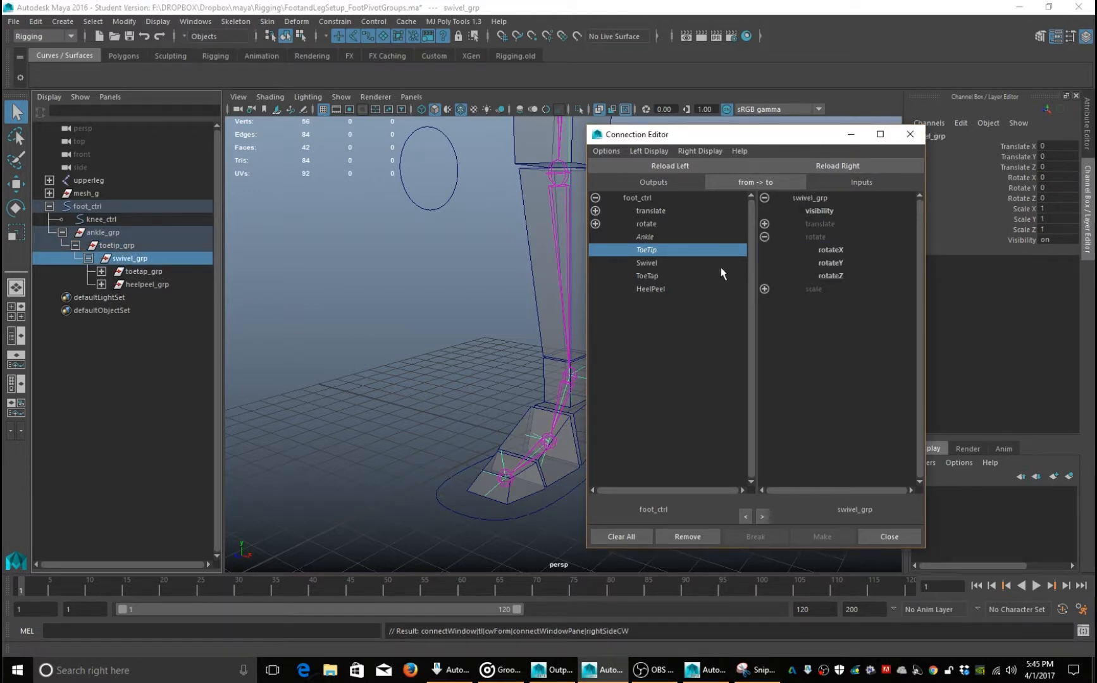
{"action": "left_click", "coordinate": [677, 264]}
{"action": "left_click", "coordinate": [841, 262]}
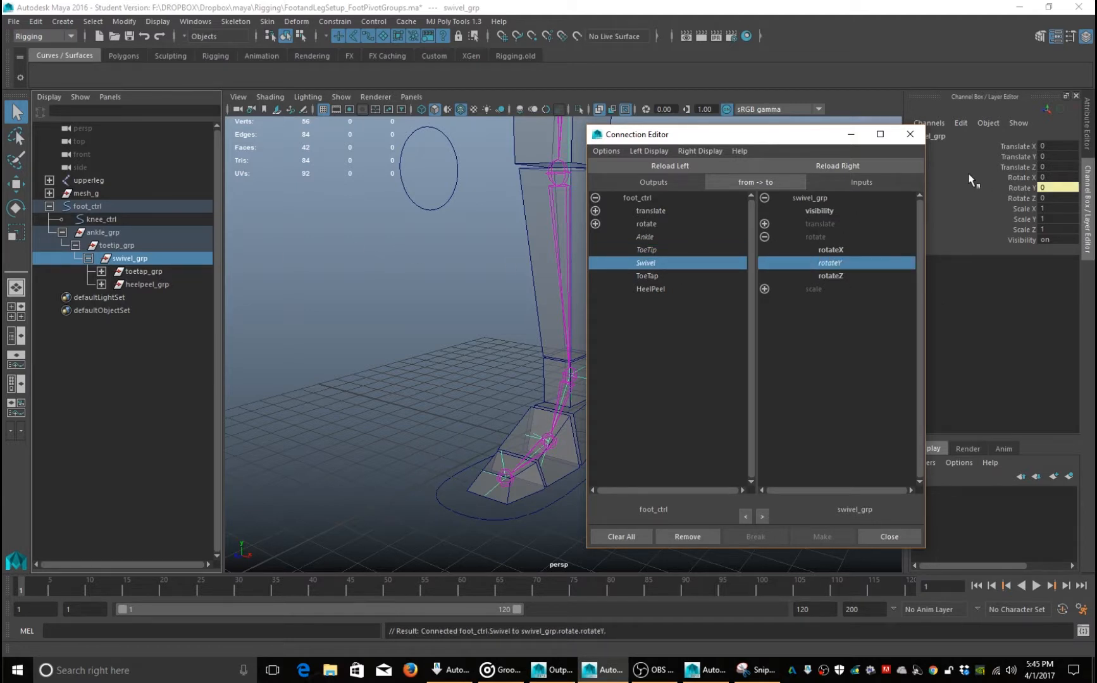
- Load toetap_grp as the input side and connect foot_ctrl's ToeTap attribute to its rotateX
{"action": "left_click", "coordinate": [132, 272]}
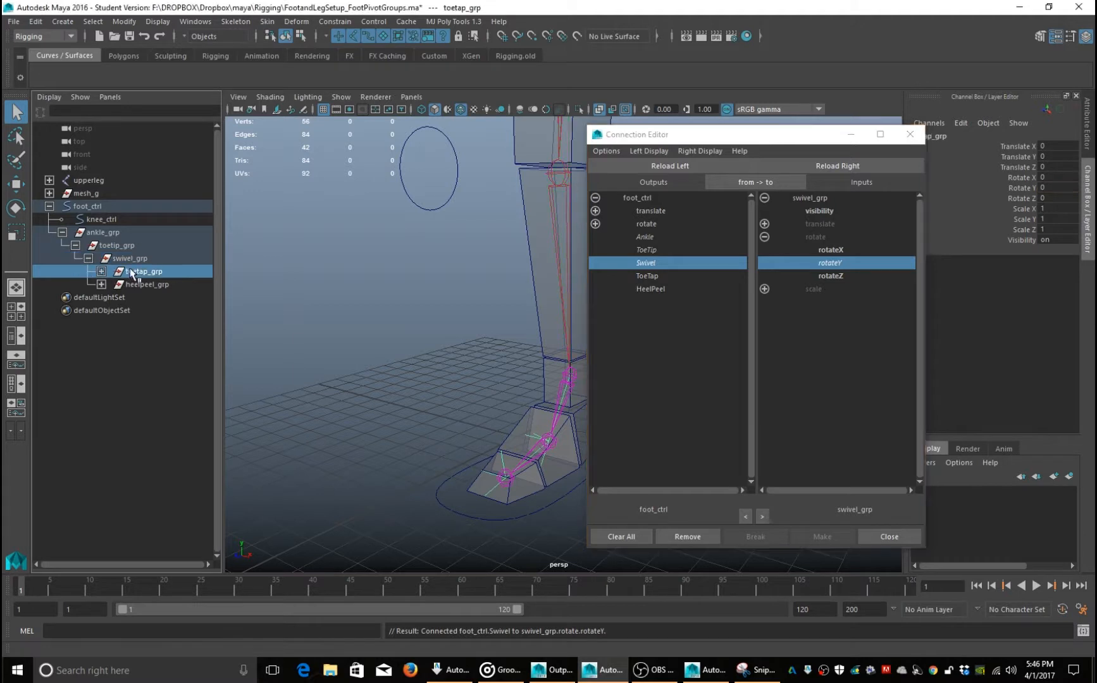
{"action": "left_click", "coordinate": [860, 166]}
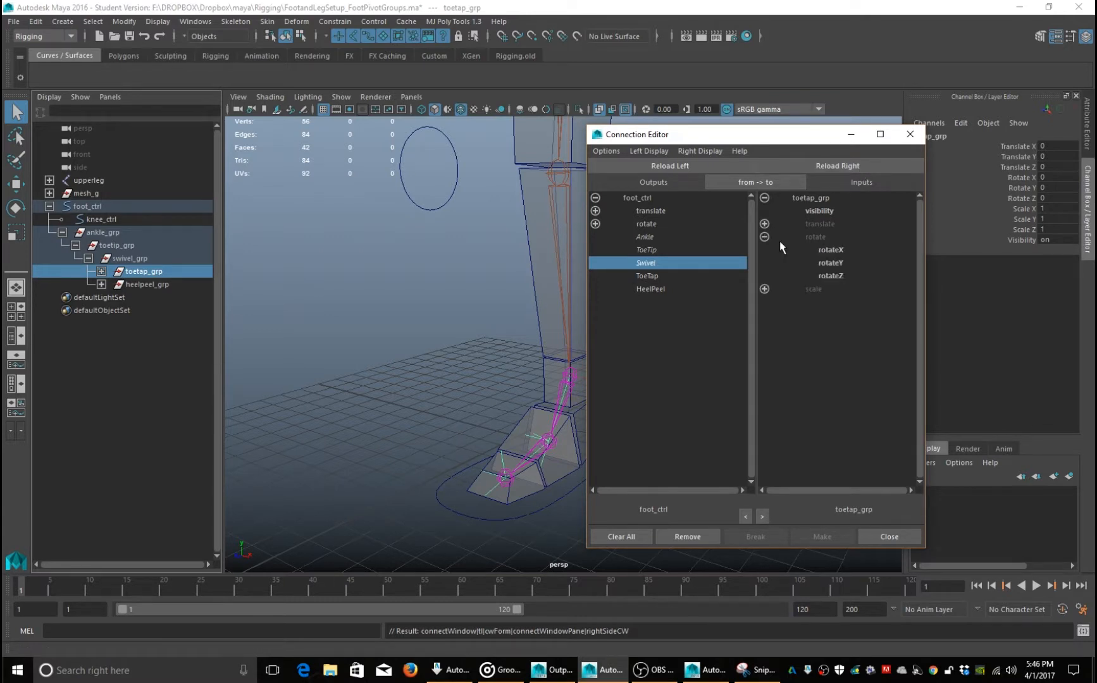
{"action": "left_click", "coordinate": [672, 276]}
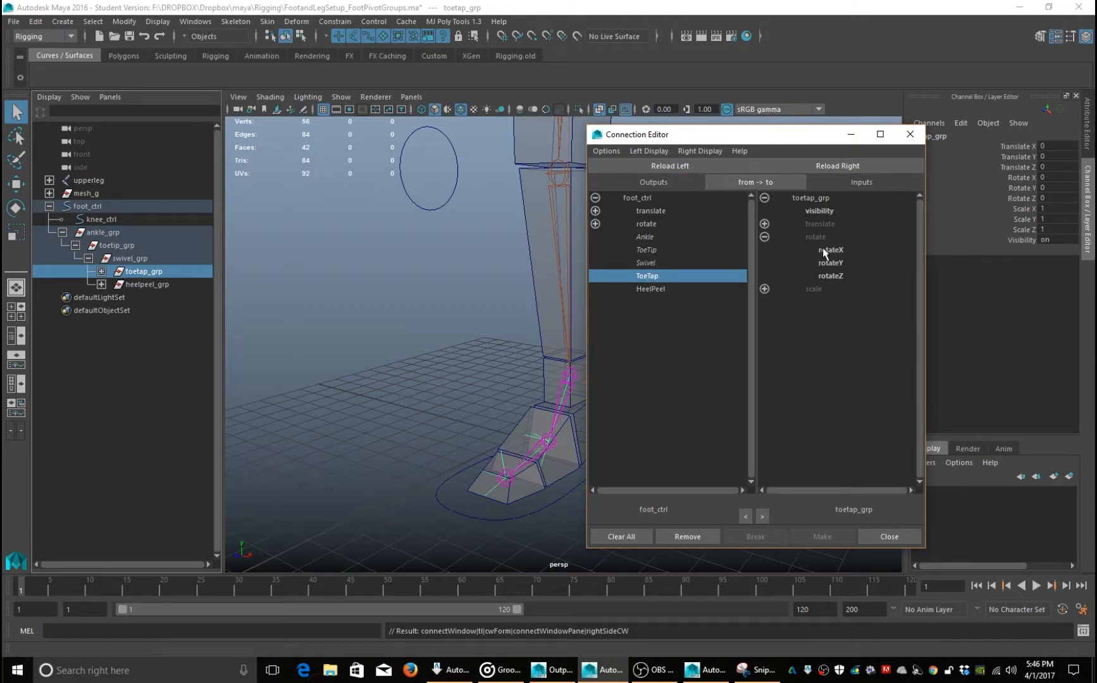
{"action": "left_click", "coordinate": [847, 249]}
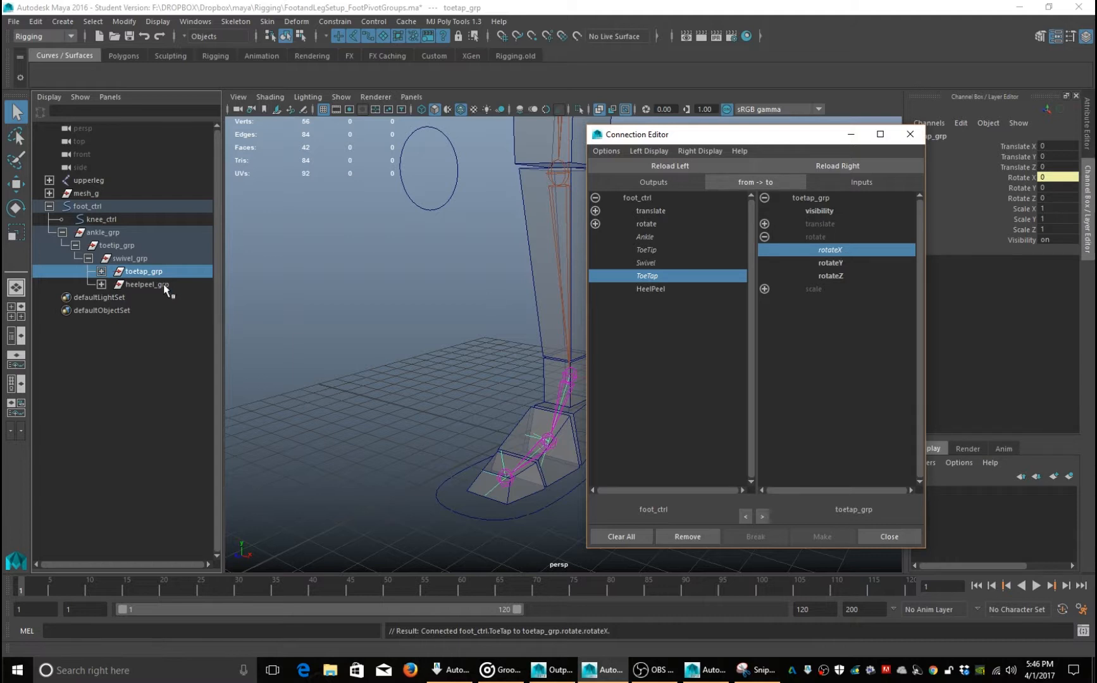
- Connect foot_ctrl's HeelPeel attribute to the rotateX input of heelpeel_grp and close the Connection Editor
{"action": "left_click", "coordinate": [147, 284]}
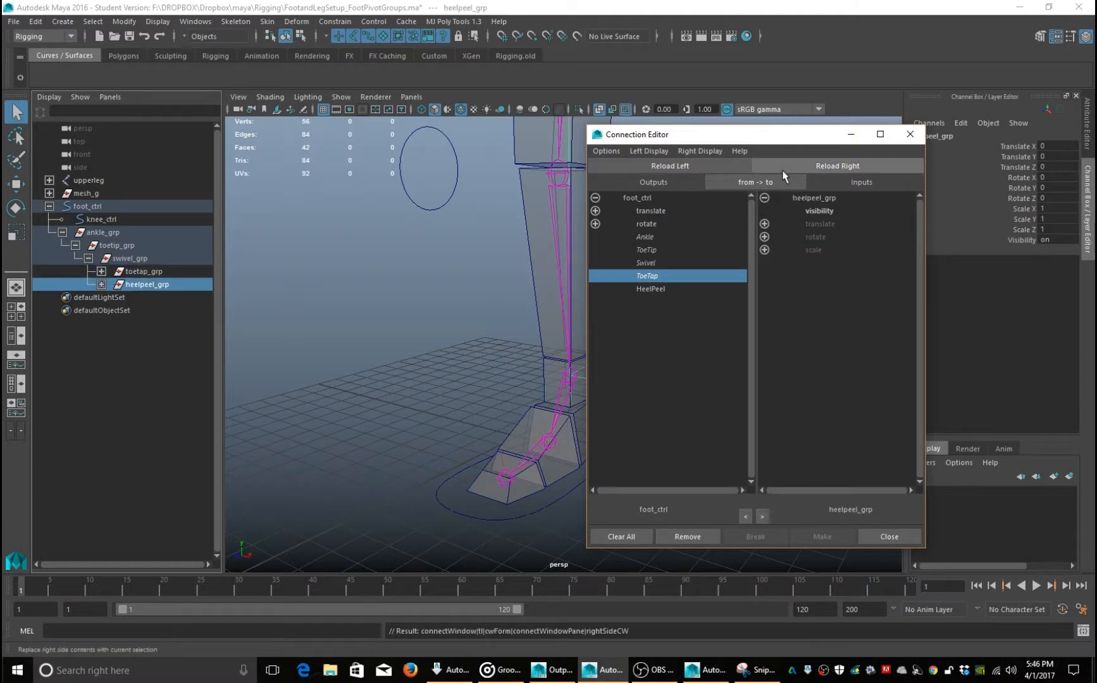
{"action": "left_click", "coordinate": [651, 289]}
{"action": "left_click", "coordinate": [765, 237]}
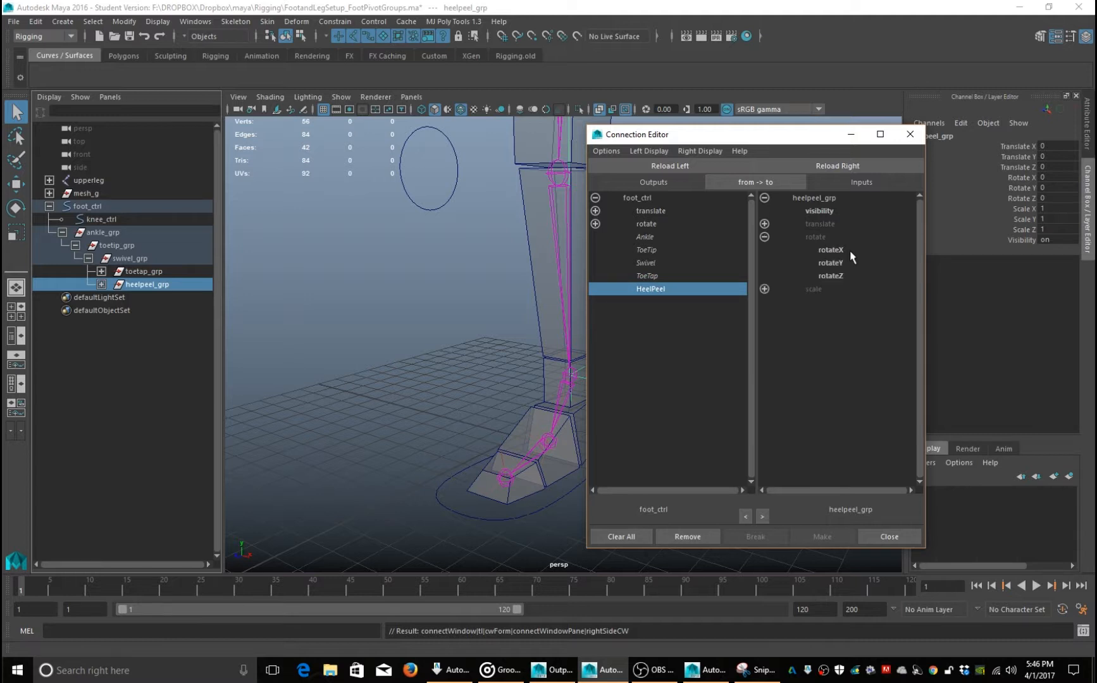
{"action": "left_click", "coordinate": [850, 251]}
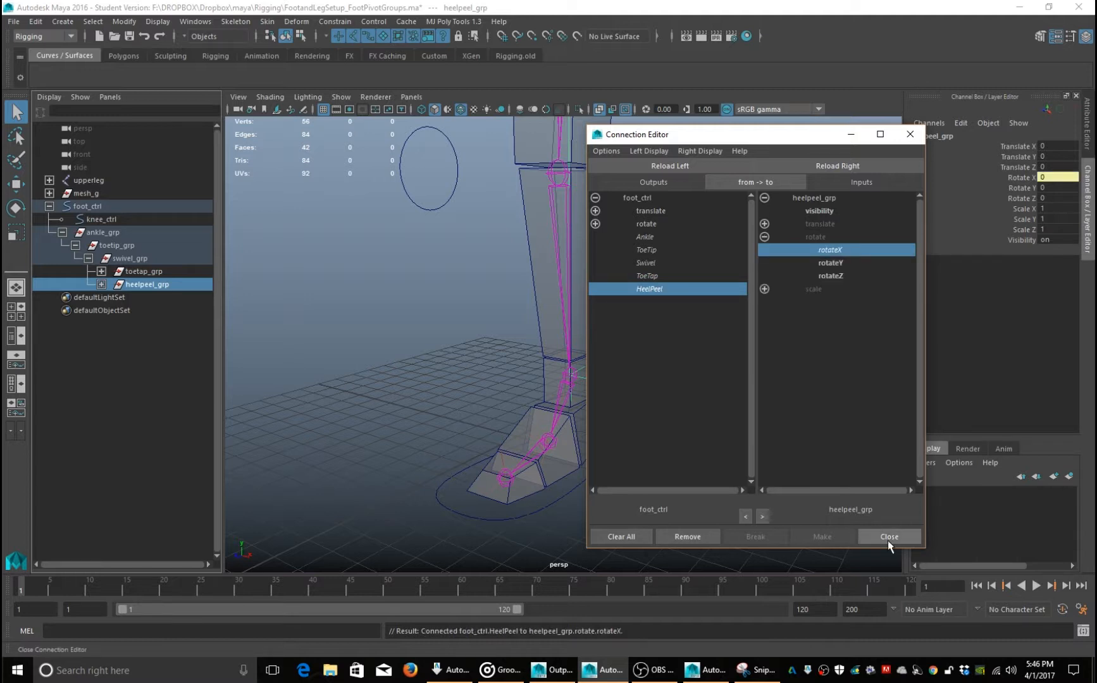
{"action": "left_click", "coordinate": [889, 537]}
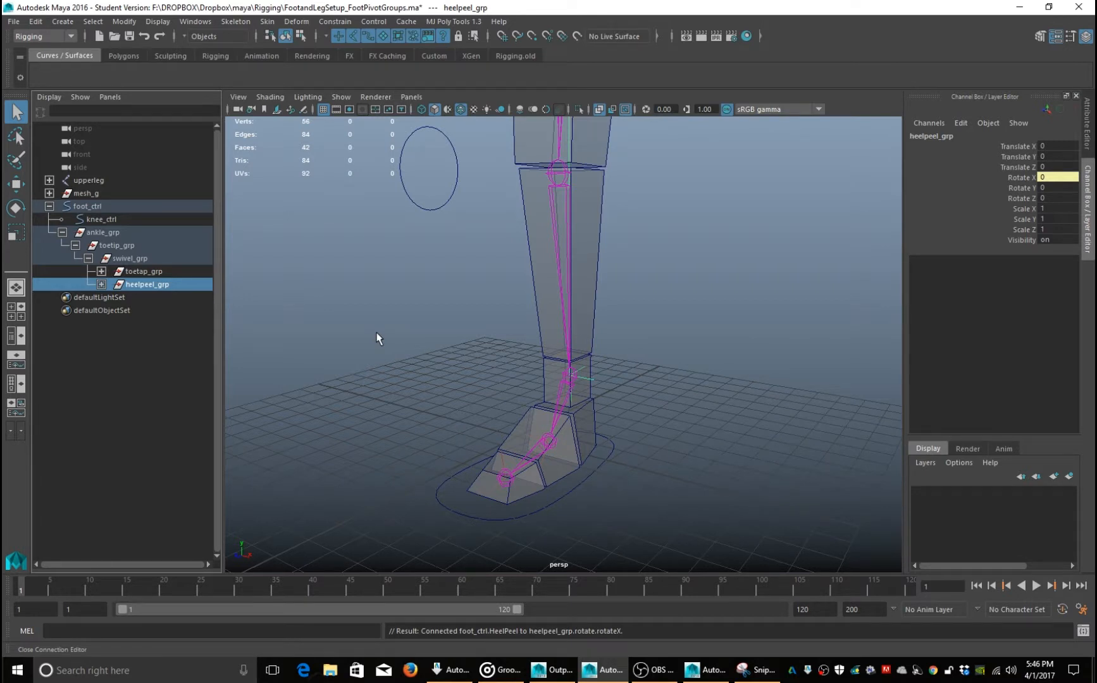
- Select foot_ctrl and test its Heel Peel attribute by varying the value interactively
{"action": "left_click", "coordinate": [452, 479]}
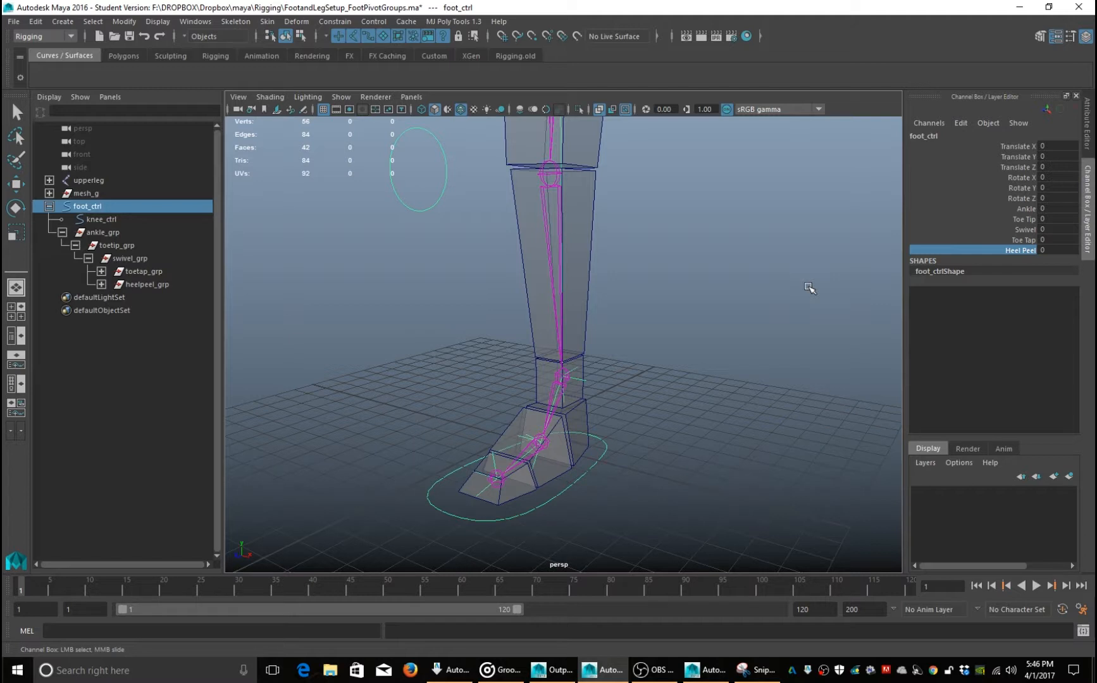
{"action": "middle_click_drag", "start_coordinate": [810, 288], "coordinate": [735, 301]}
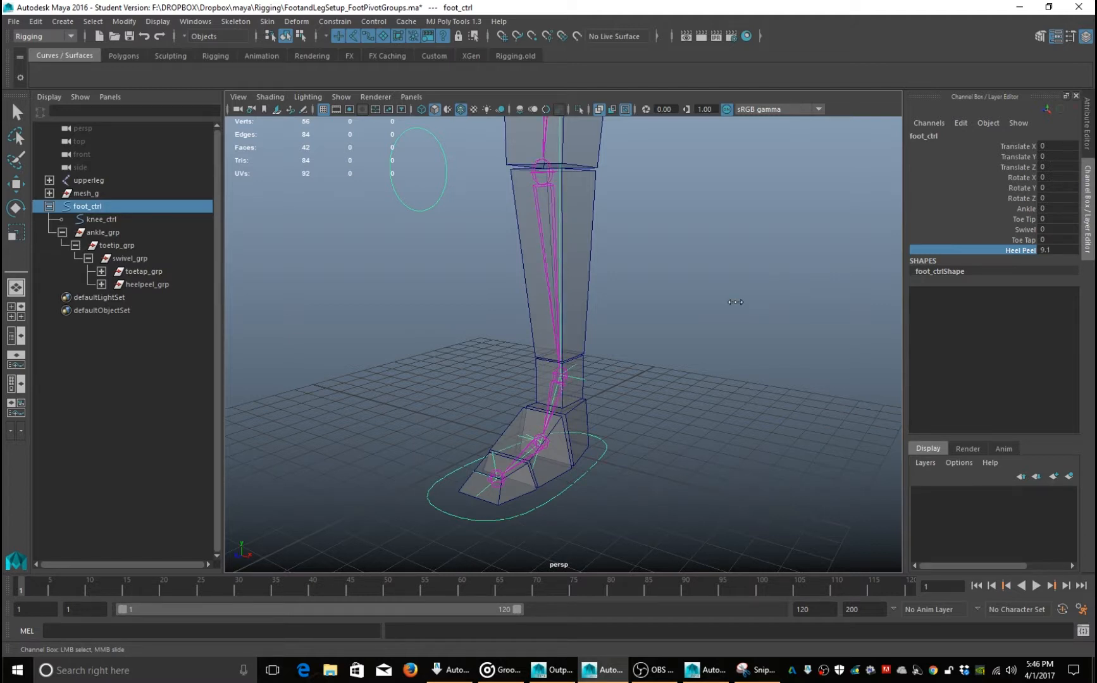
{"action": "middle_click_drag", "start_coordinate": [736, 301], "coordinate": [669, 271]}
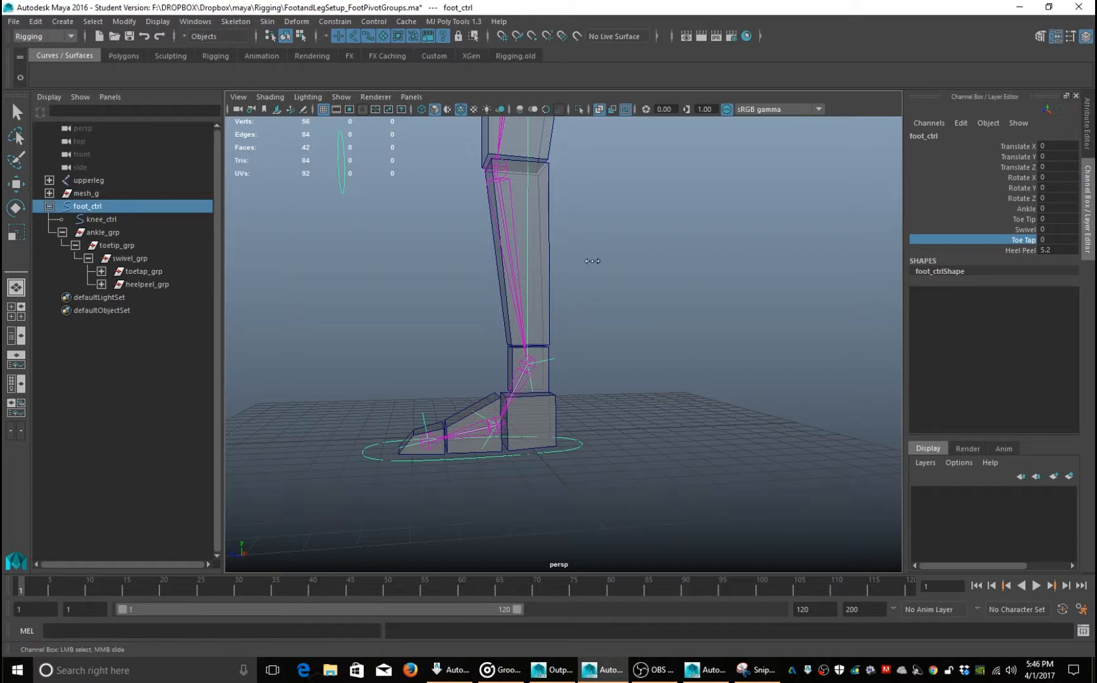
- Test foot_ctrl's Swivel and Toe Tip attributes by varying them interactively, with Toe Tip raised to 40
{"action": "left_click_drag", "start_coordinate": [592, 261], "coordinate": [763, 290], "text": "alt"}
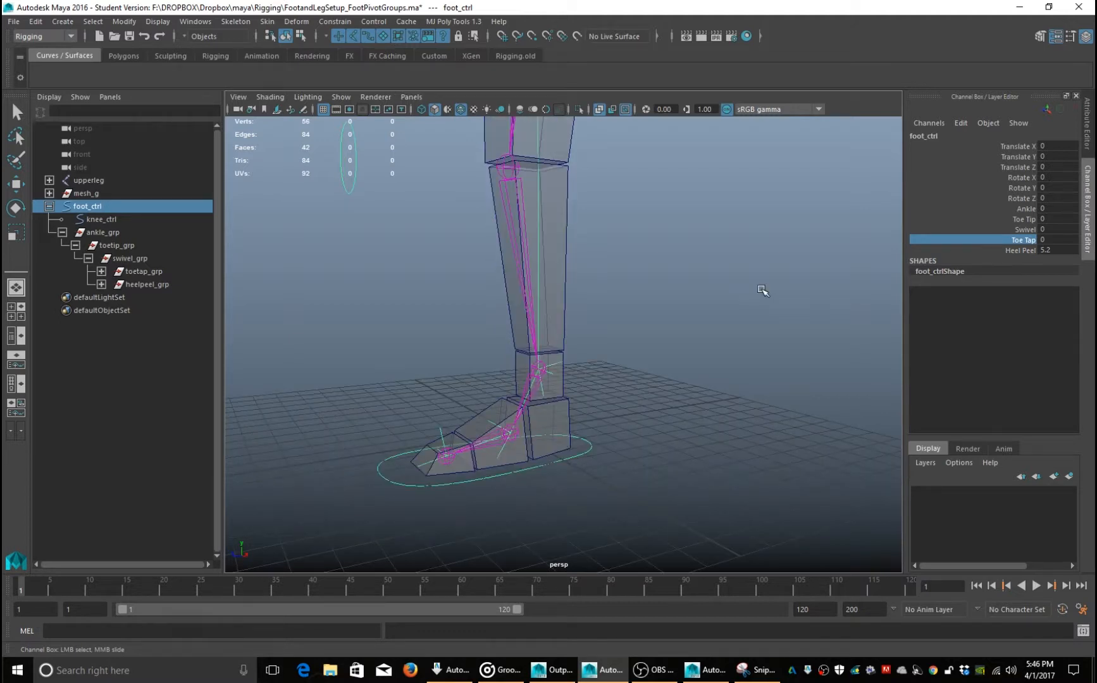
{"action": "key", "text": "Up"}
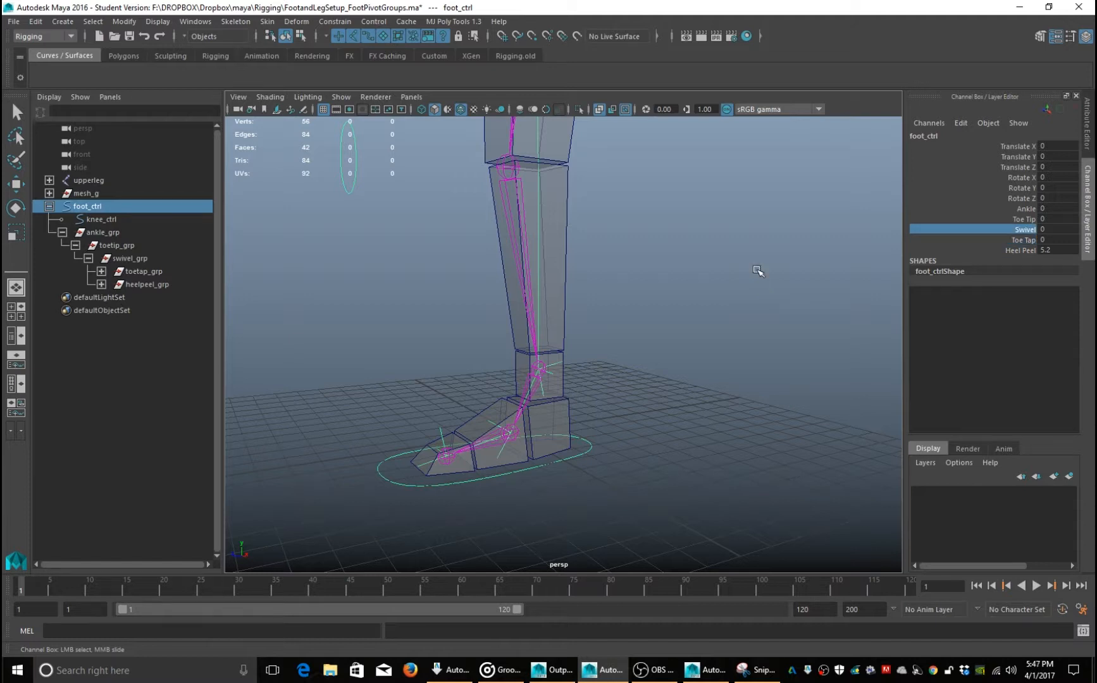
{"action": "left_click_drag", "start_coordinate": [757, 271], "coordinate": [667, 310], "text": "alt"}
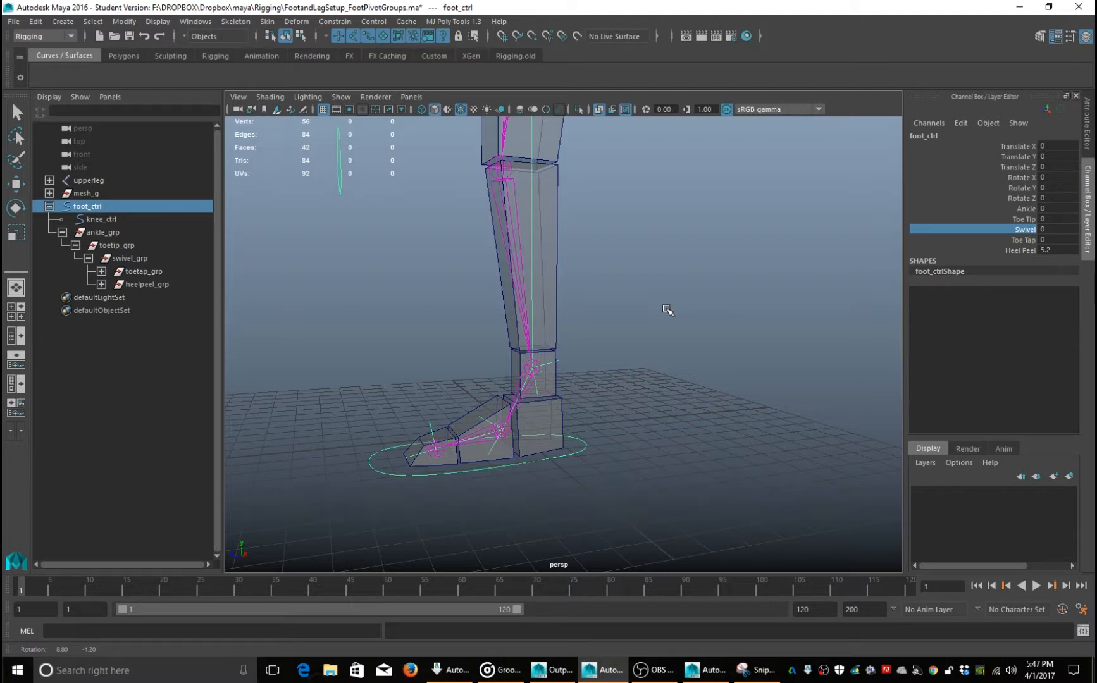
{"action": "left_click_drag", "start_coordinate": [667, 310], "coordinate": [709, 290], "text": "alt"}
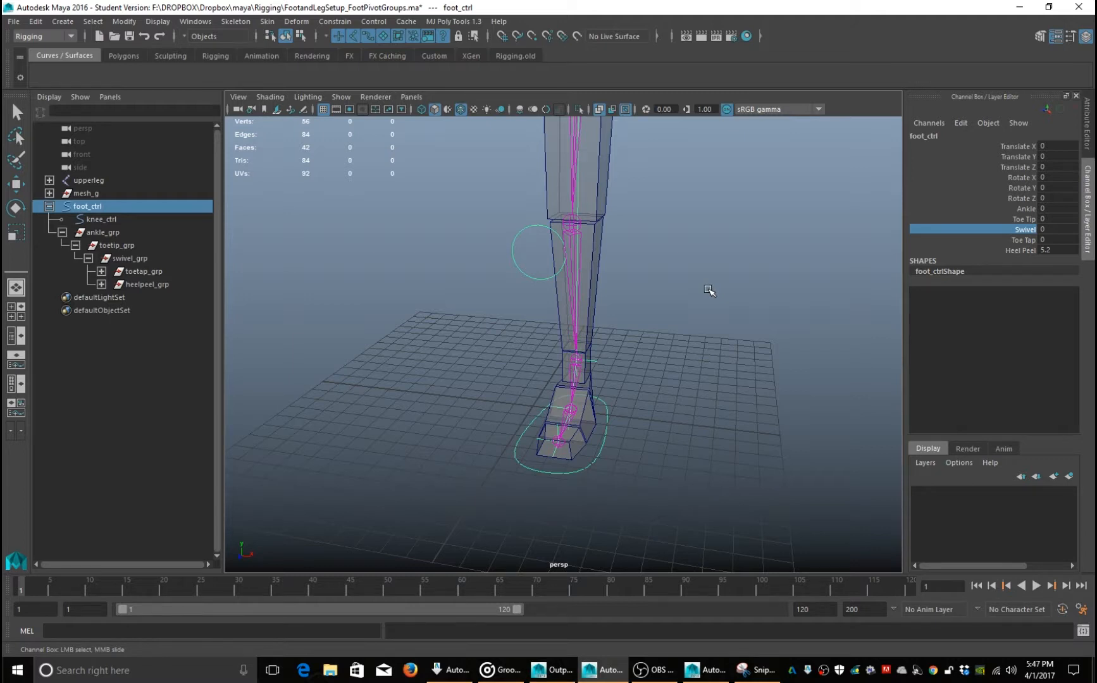
{"action": "scroll", "coordinate": [709, 290], "scroll_direction": "up", "scroll_amount": 1}
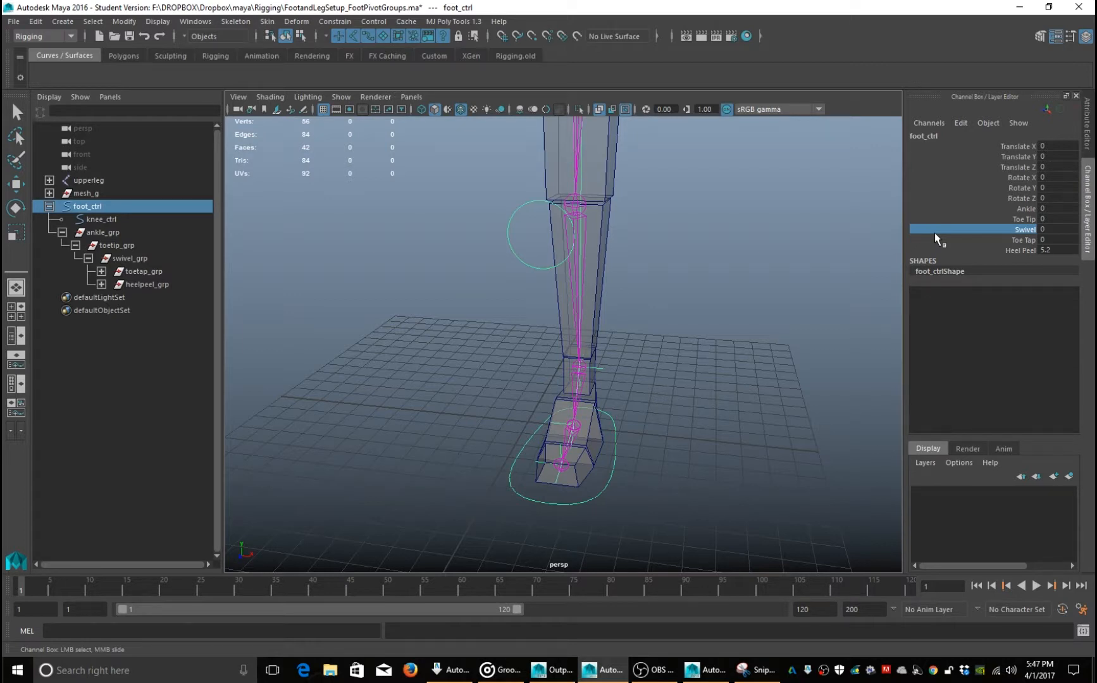
{"action": "middle_click_drag", "start_coordinate": [934, 232], "coordinate": [1090, 330]}
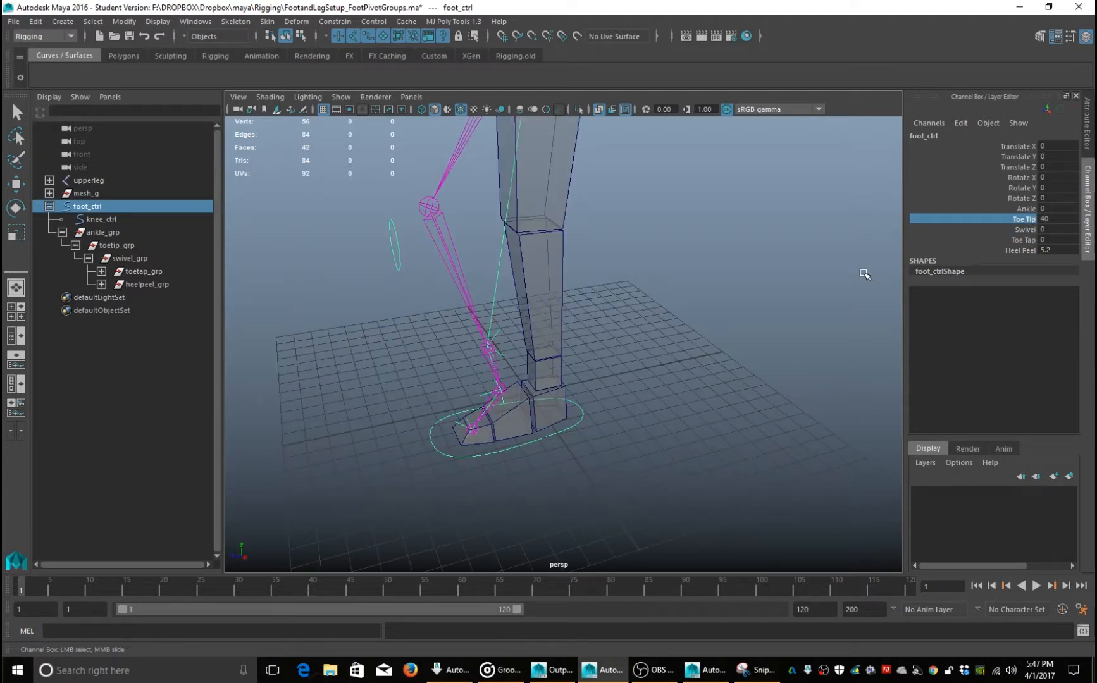
{"action": "middle_click_drag", "start_coordinate": [864, 274], "coordinate": [912, 280]}
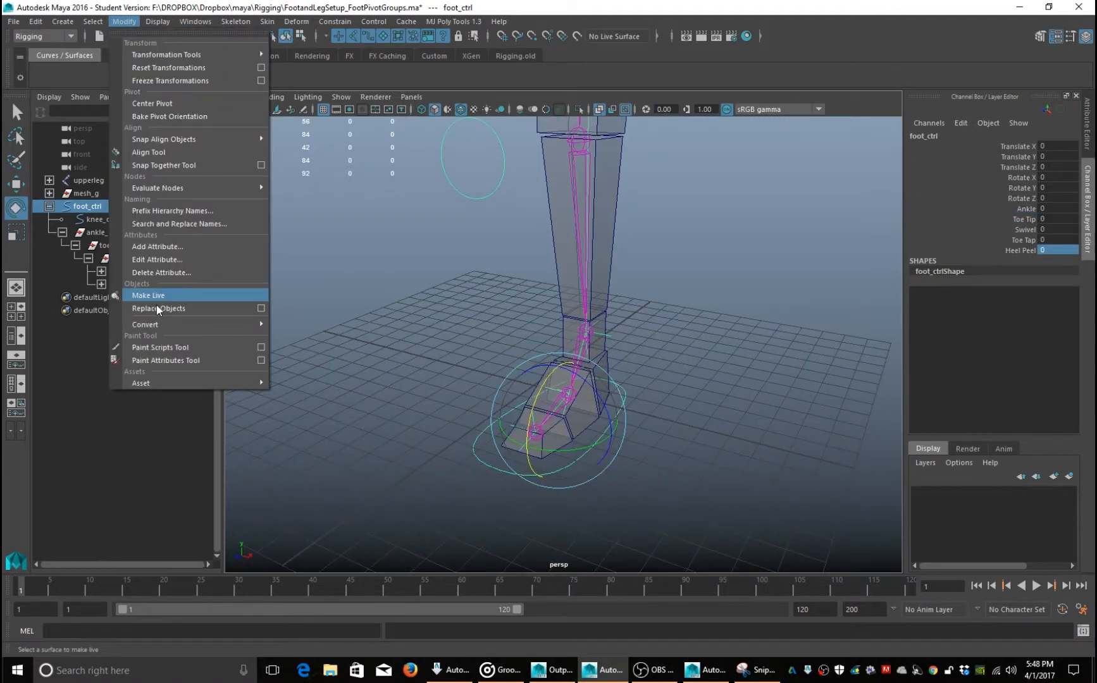
- Edit the minimums of foot_ctrl's HeelPeel, Swivel and ToeTap attributes, setting HeelPeel and ToeTap to -60
{"action": "left_click", "coordinate": [157, 259]}
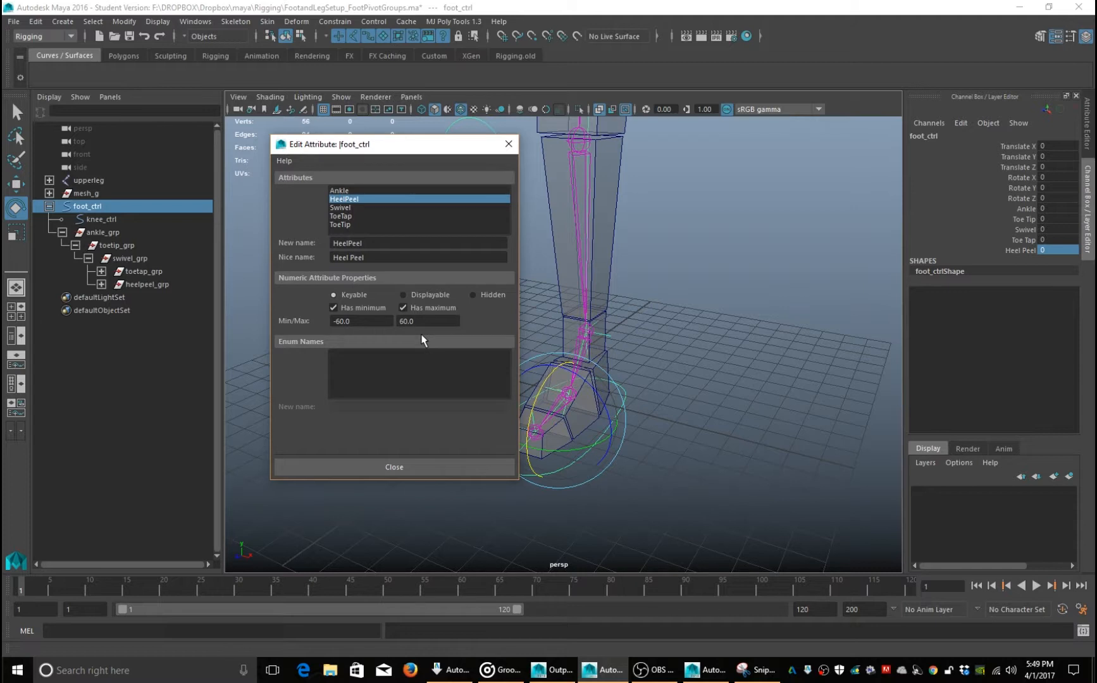
{"action": "left_click", "coordinate": [341, 208]}
{"action": "left_click_drag", "start_coordinate": [356, 322], "coordinate": [293, 311]}
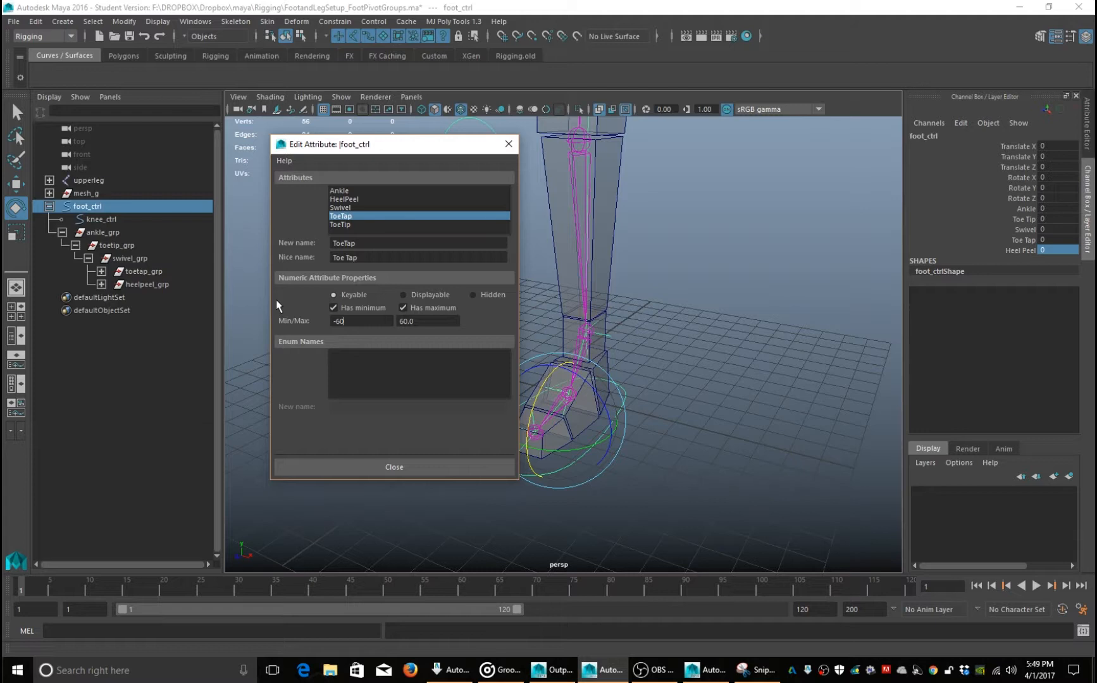
{"action": "left_click", "coordinate": [349, 224]}
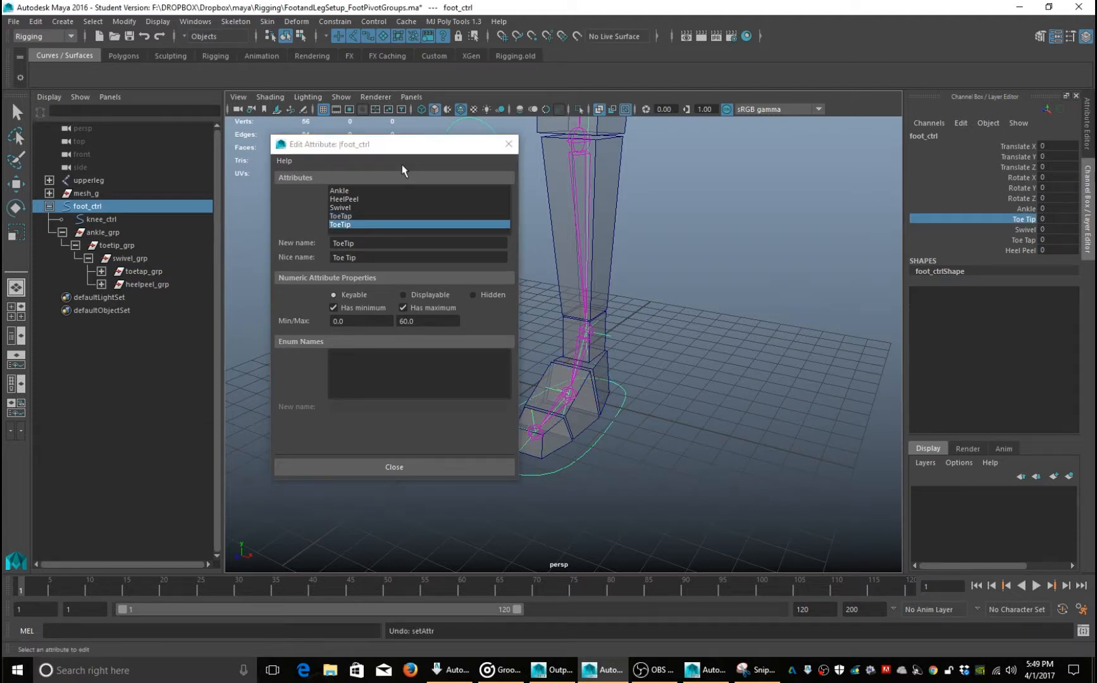
{"action": "left_click", "coordinate": [340, 216]}
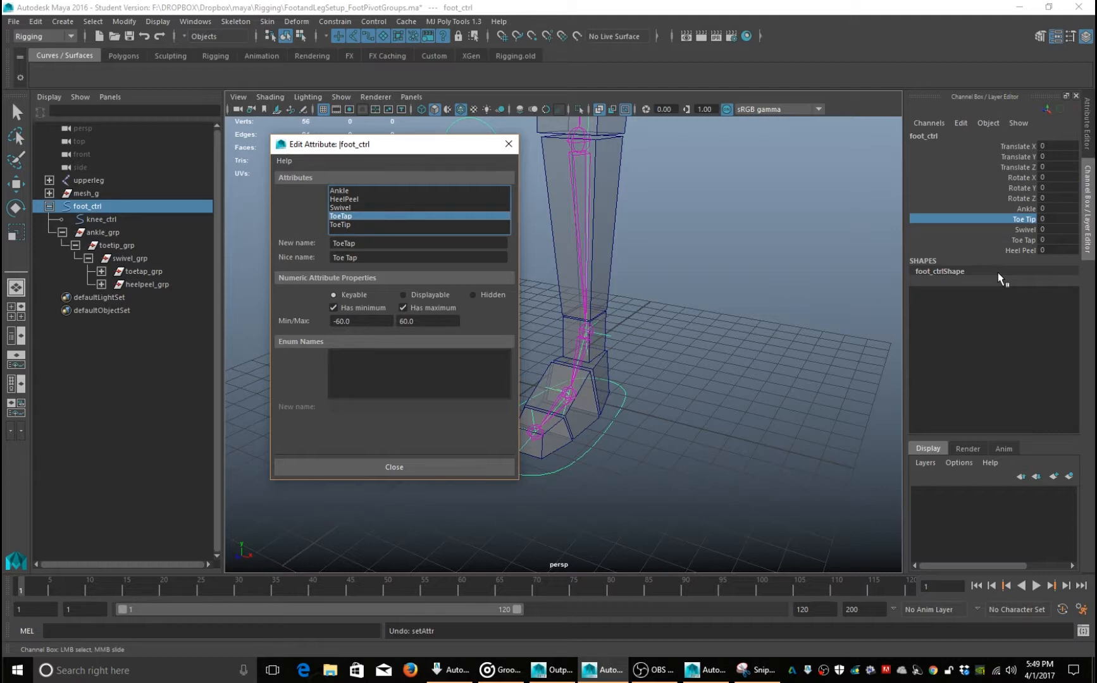
- Close the attribute editing dialog and check foot_ctrl's Toe Tap and Heel Peel channels on the foot
{"action": "left_click", "coordinate": [1020, 241]}
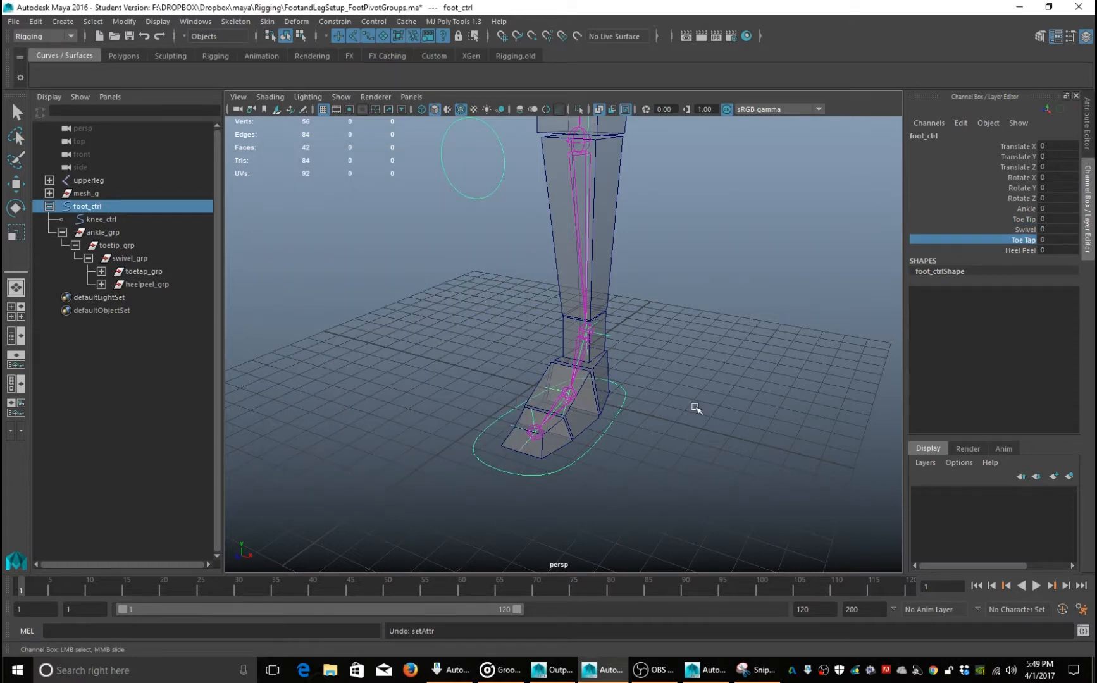
{"action": "scroll", "coordinate": [697, 408], "scroll_direction": "down", "scroll_amount": 3}
{"action": "left_click", "coordinate": [946, 250]}
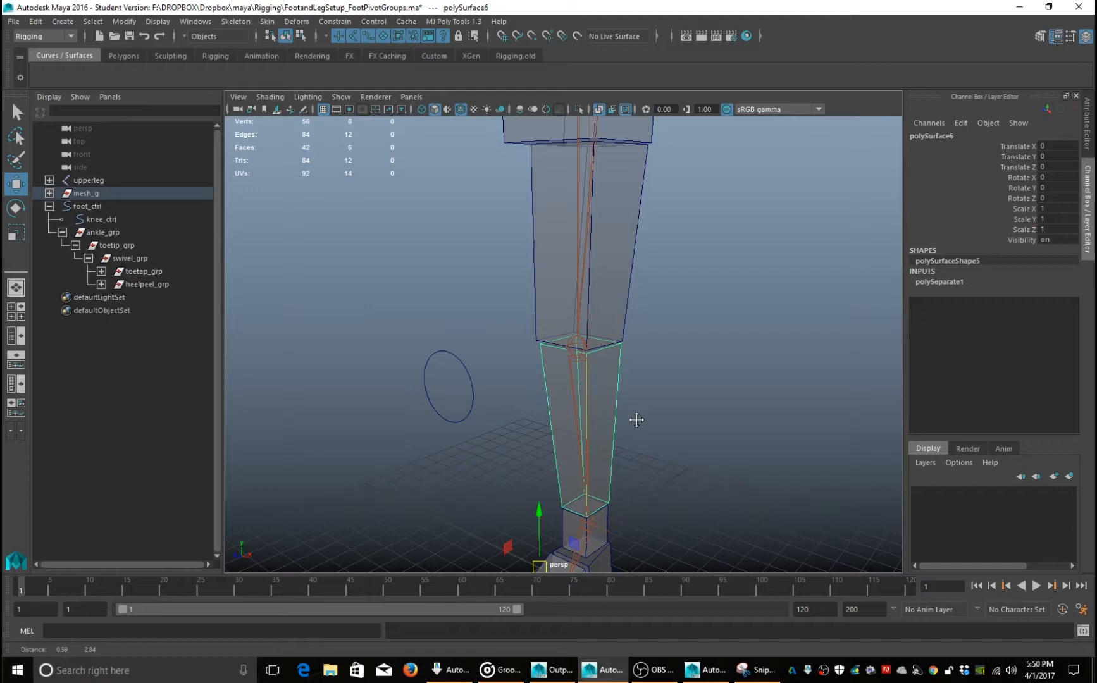
- Parent polySurface3 to the toe joint, polySurface2 to ball, polySurface4 and polySurface5 to ankle, polySurface6 to knee and polySurface7 to upperleg
{"action": "left_click", "coordinate": [107, 219]}
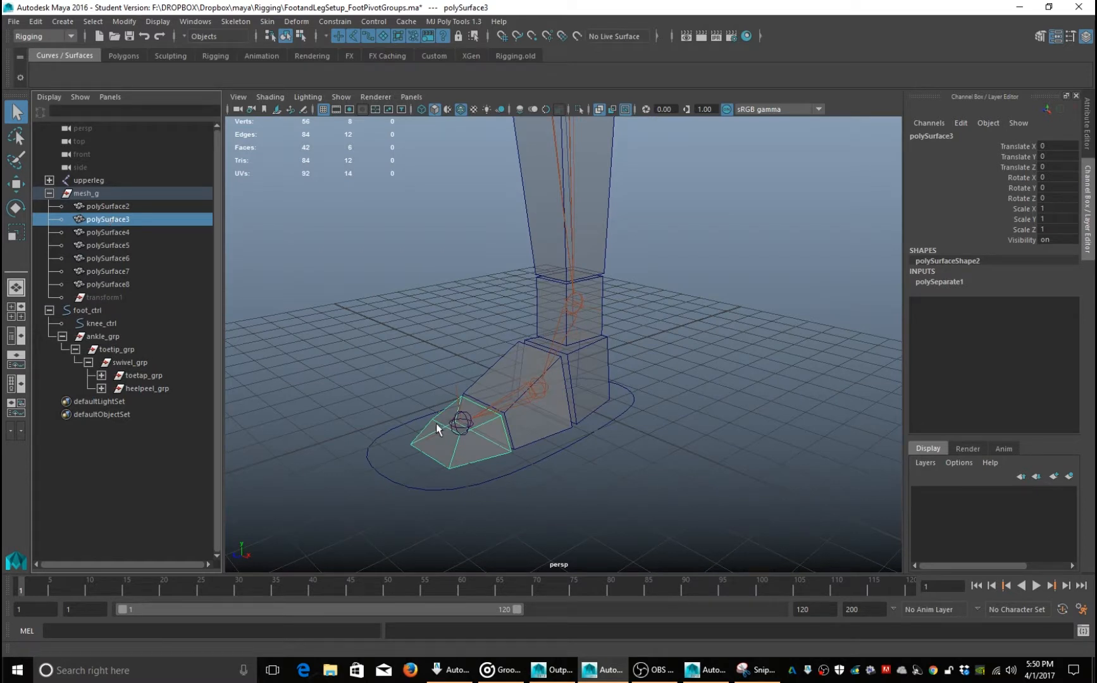
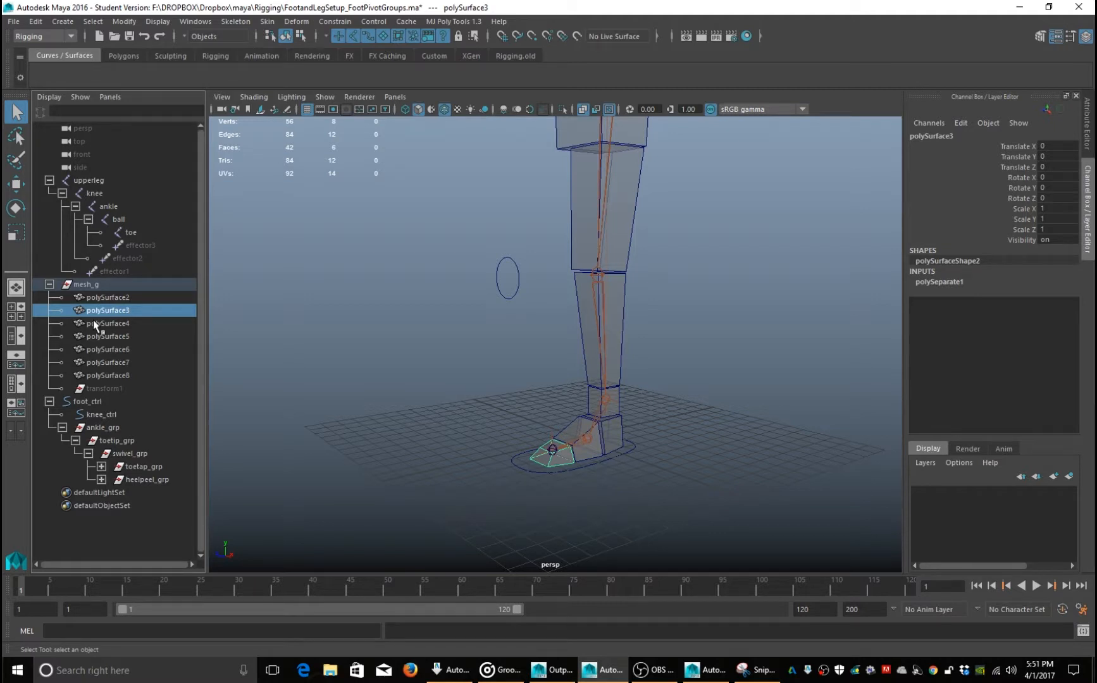
{"action": "left_click", "coordinate": [107, 350]}
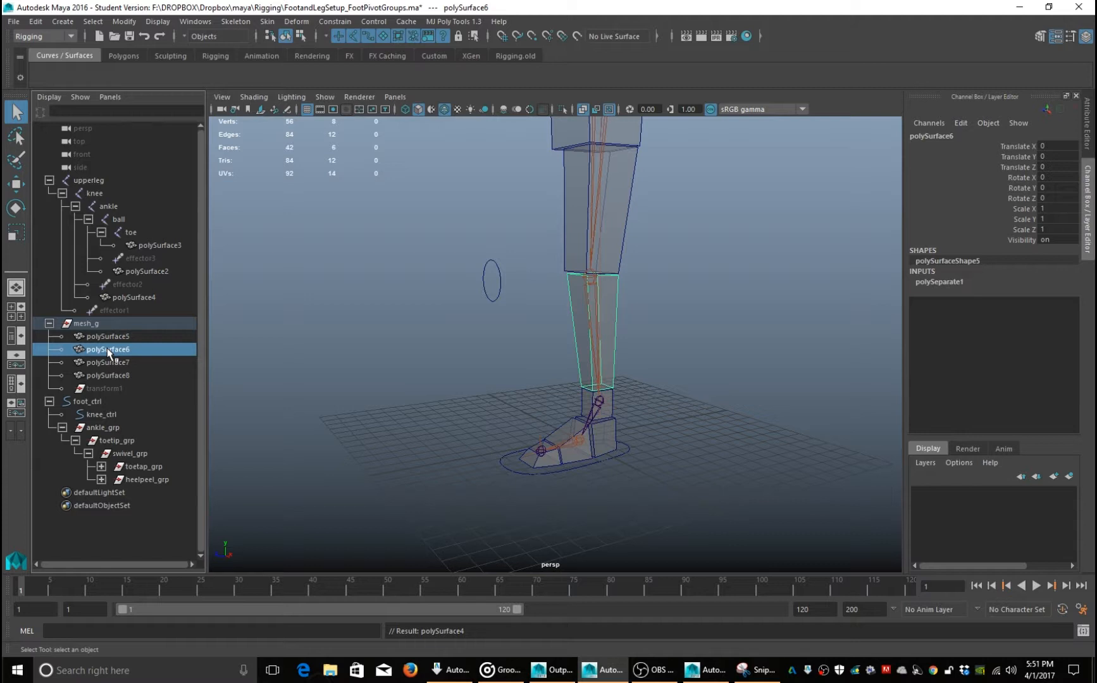
{"action": "left_click_drag", "start_coordinate": [108, 337], "coordinate": [128, 324]}
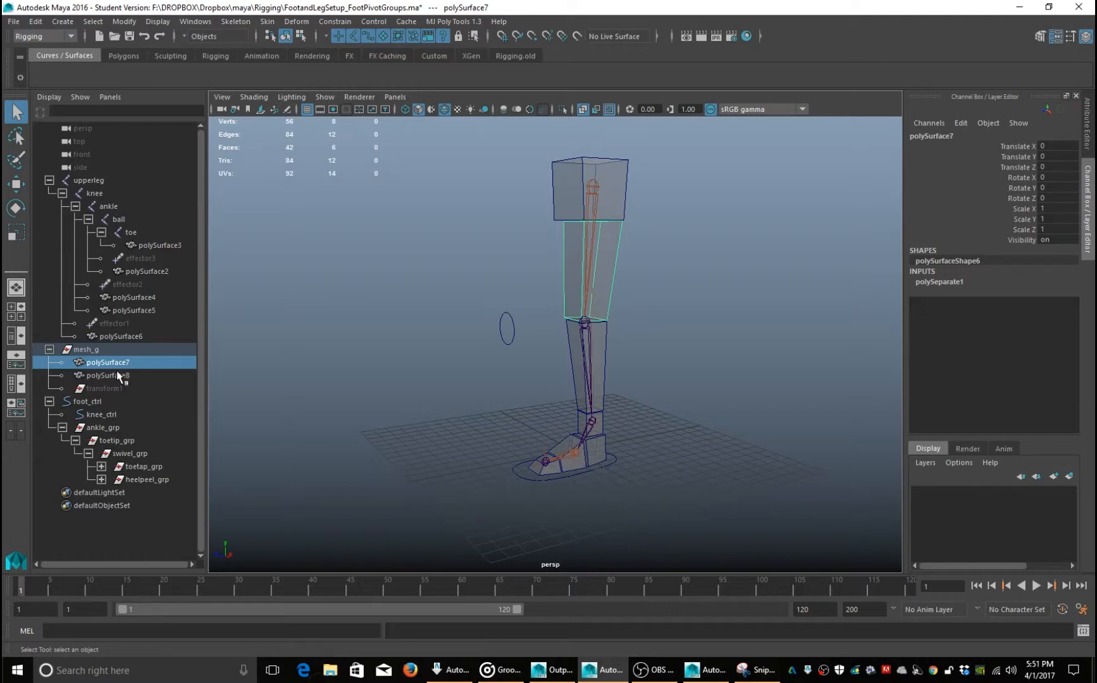
{"action": "middle_click_drag", "start_coordinate": [116, 371], "coordinate": [96, 182]}
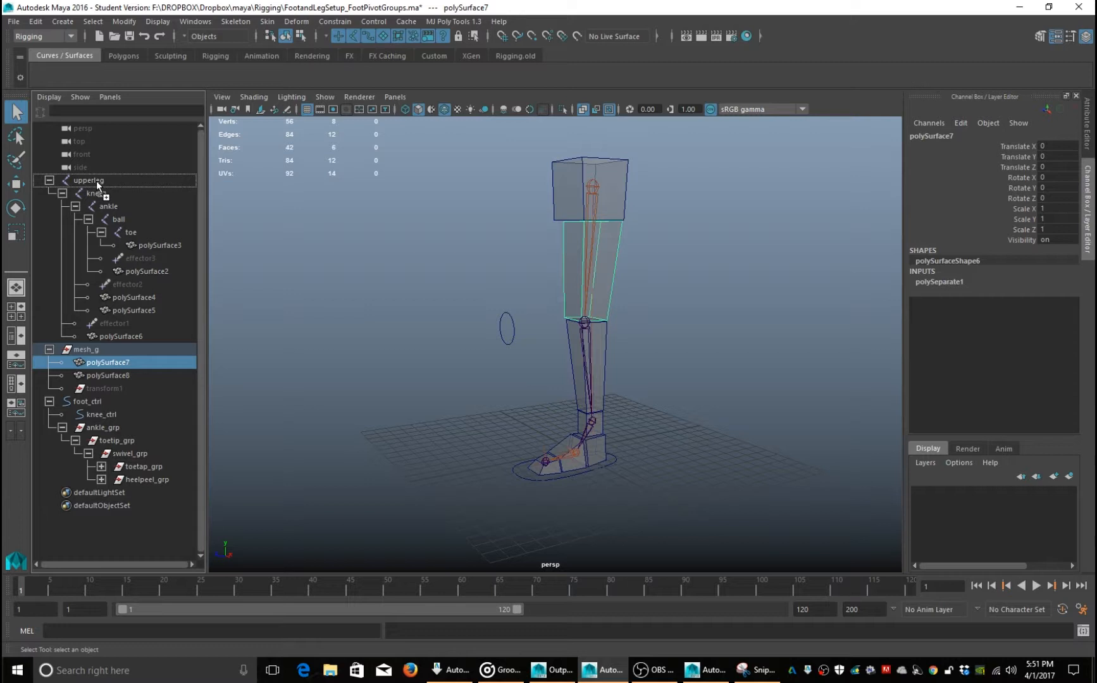
{"action": "middle_click_drag", "start_coordinate": [96, 181], "coordinate": [96, 181]}
{"action": "middle_click_drag", "start_coordinate": [96, 181], "coordinate": [96, 181]}
{"action": "middle_click_drag", "start_coordinate": [96, 181], "coordinate": [97, 181]}
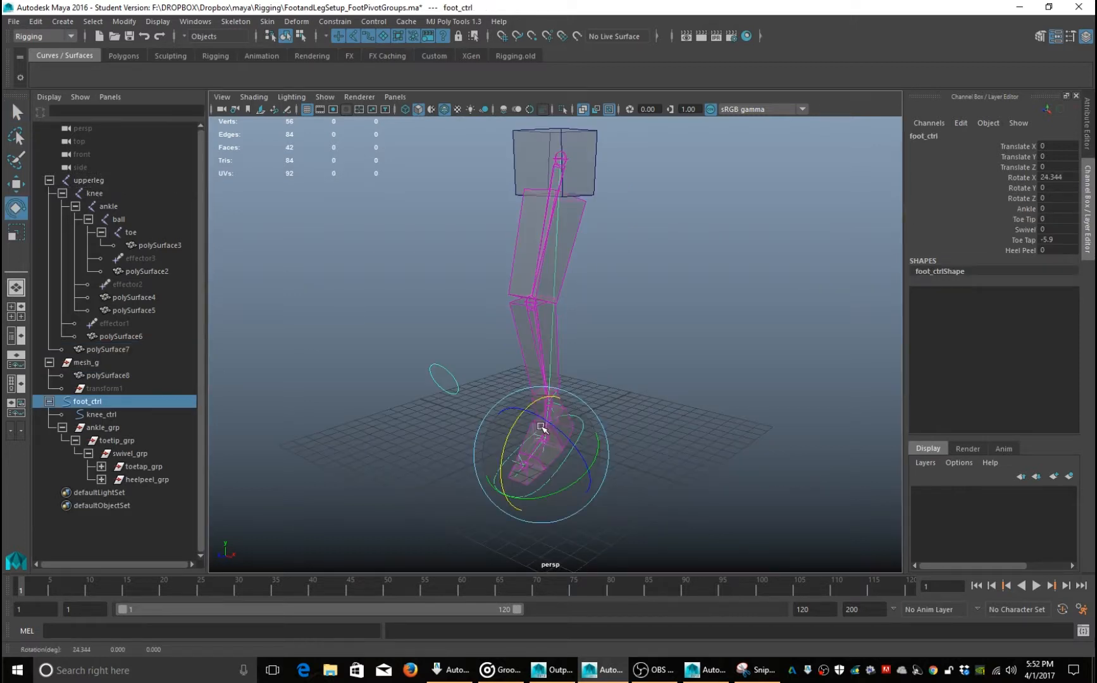
- Test foot_ctrl by rotating it about Z to about -23.6 degrees, and turn off the viewport's X-ray display
{"action": "left_click_drag", "start_coordinate": [606, 423], "coordinate": [619, 447]}
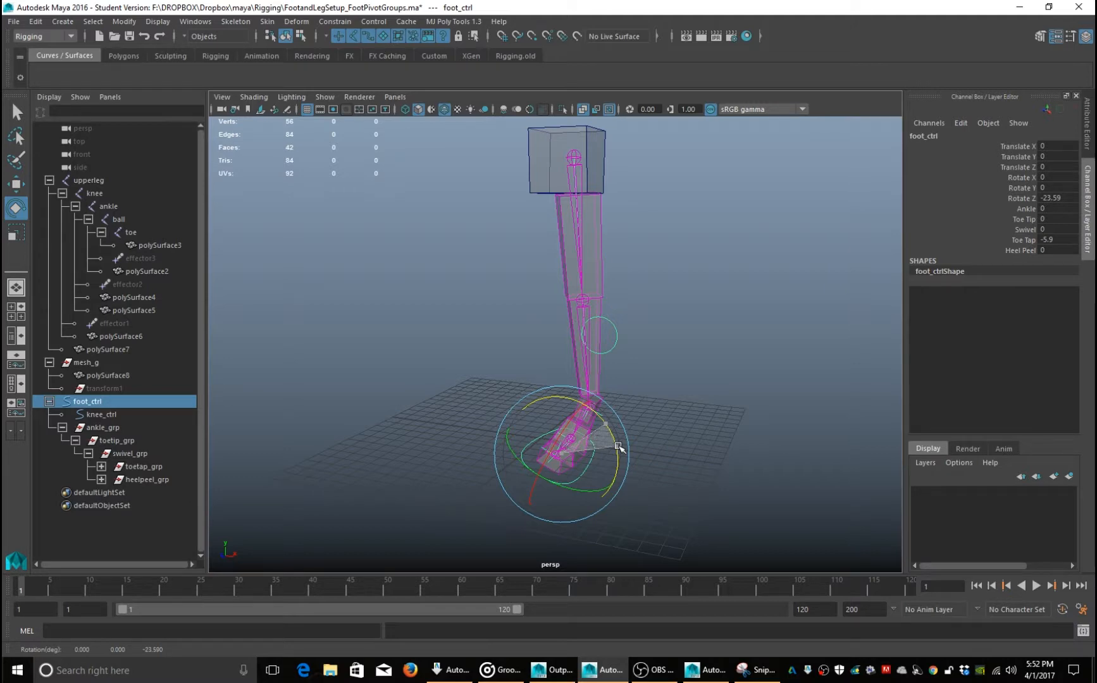
{"action": "left_click", "coordinate": [254, 97]}
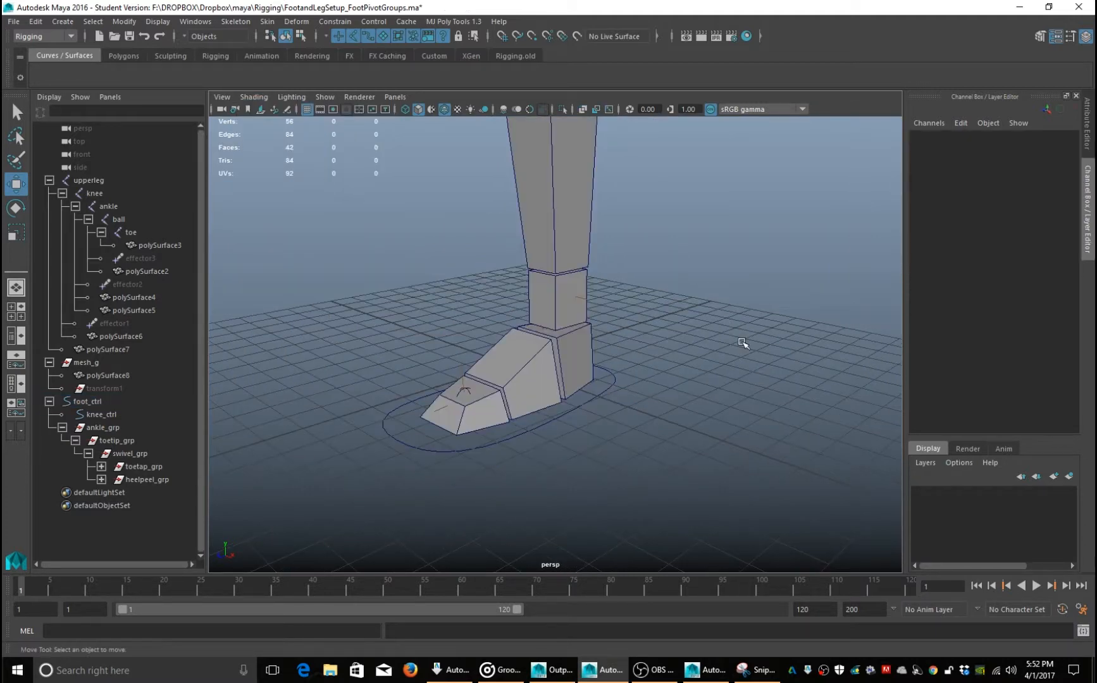
- Select foot_ctrl, test its Toe Tip attribute up to 40, check the foot in wireframe display and undo the test change
{"action": "left_click_drag", "start_coordinate": [729, 397], "coordinate": [611, 379]}
{"action": "left_click_drag", "start_coordinate": [611, 380], "coordinate": [609, 379]}
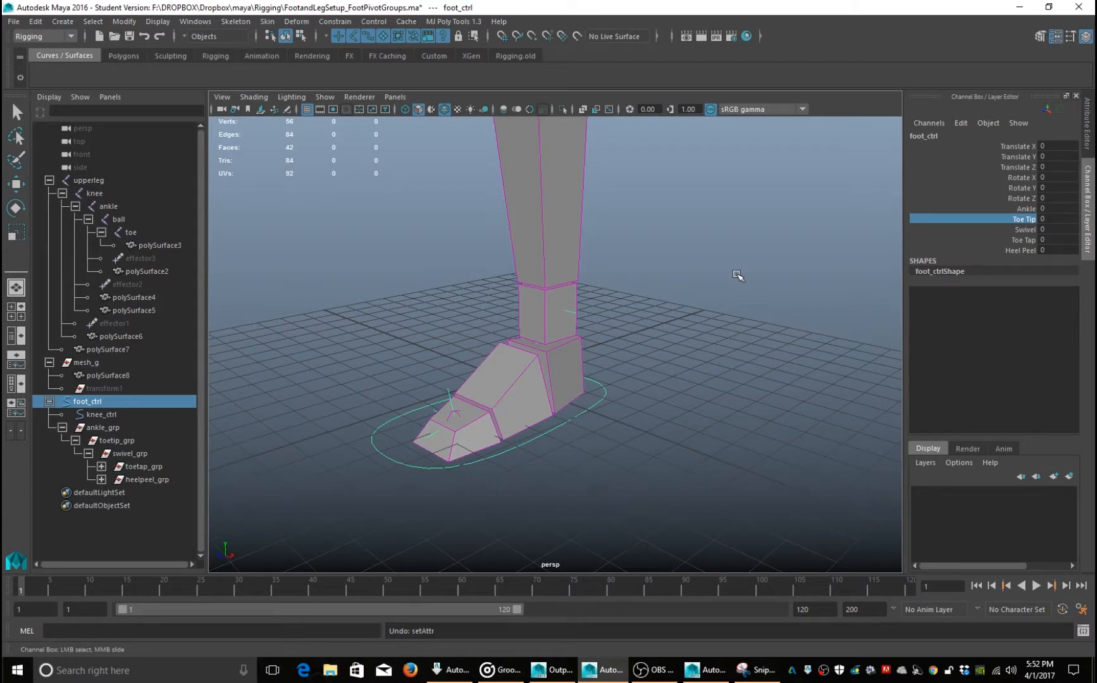
{"action": "middle_click_drag", "start_coordinate": [738, 276], "coordinate": [692, 270]}
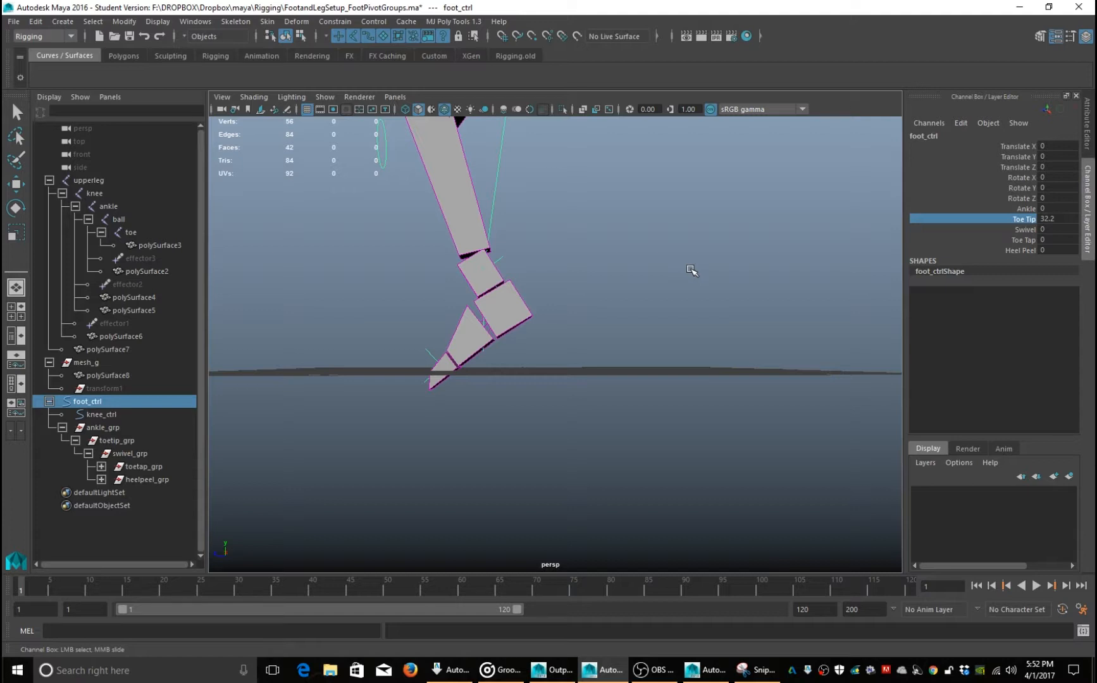
{"action": "key", "text": "4"}
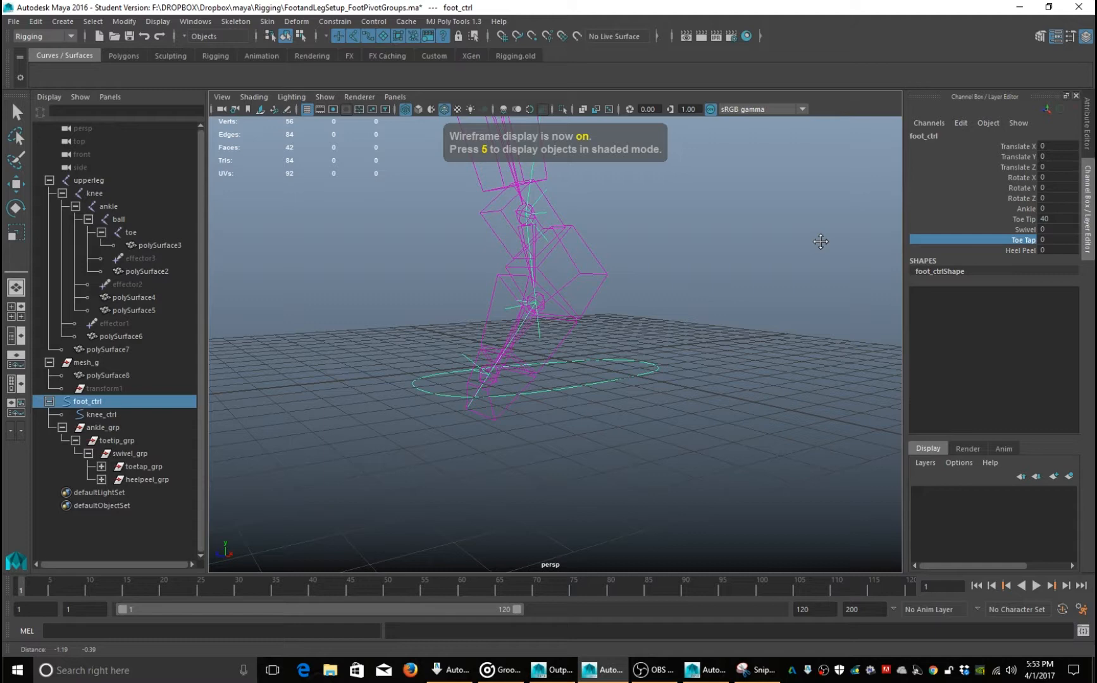
{"action": "left_click_drag", "start_coordinate": [821, 242], "coordinate": [529, 334], "text": "alt"}
{"action": "key", "text": "ctrl+z"}
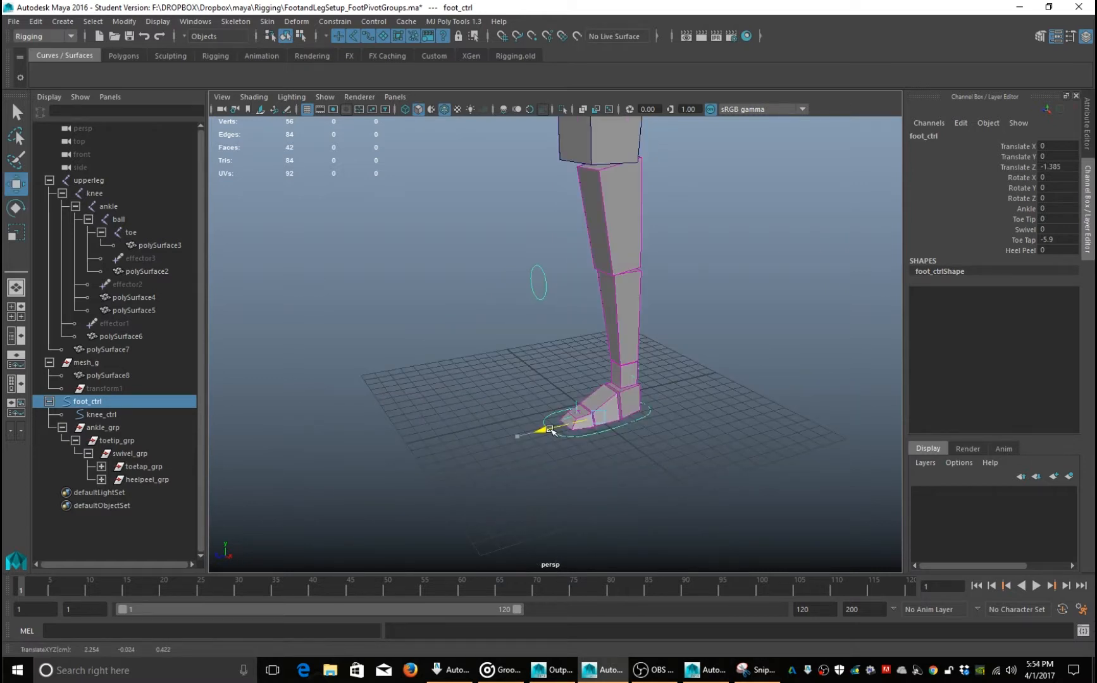
- Move foot_ctrl along Z to about -3.37 to test how the leg follows
{"action": "left_click_drag", "start_coordinate": [549, 430], "coordinate": [611, 360]}
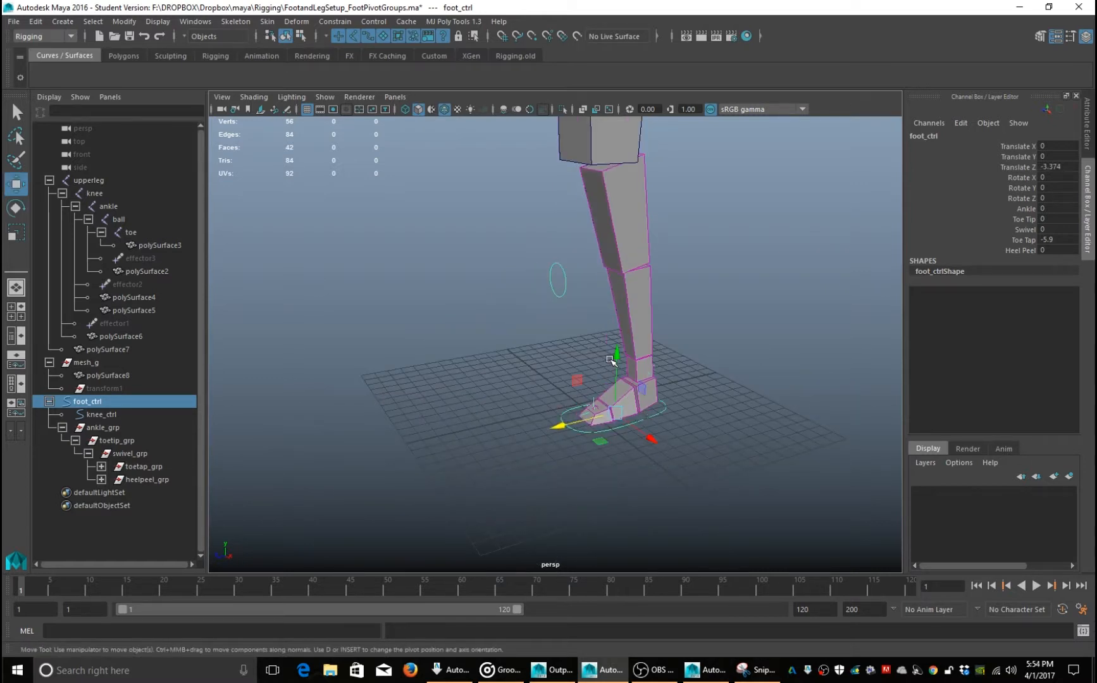